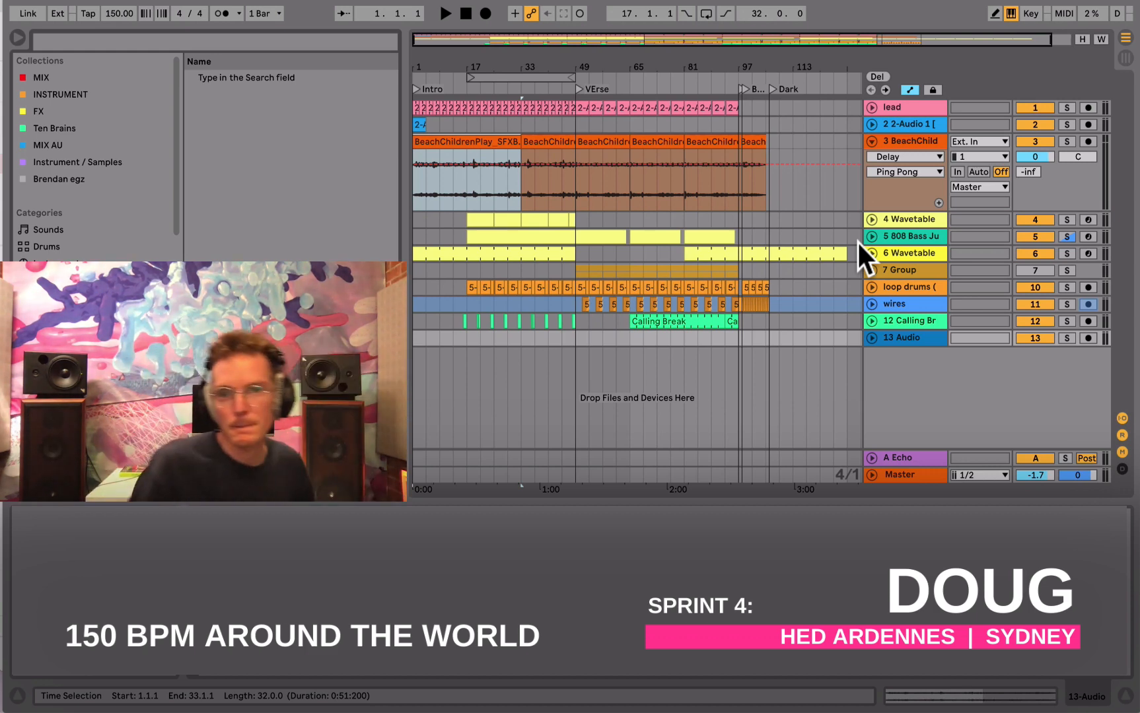
- Start playback of the arrangement and collapse the BeachChild track
{"action": "key", "text": "space"}
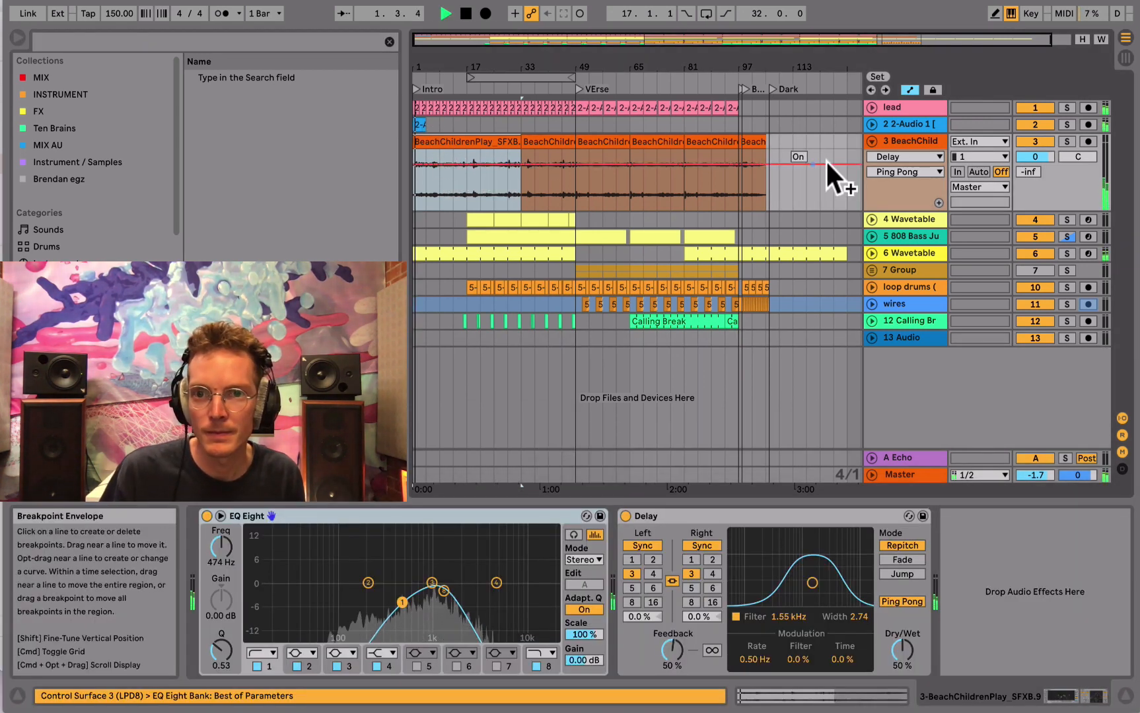
{"action": "left_click", "coordinate": [872, 141]}
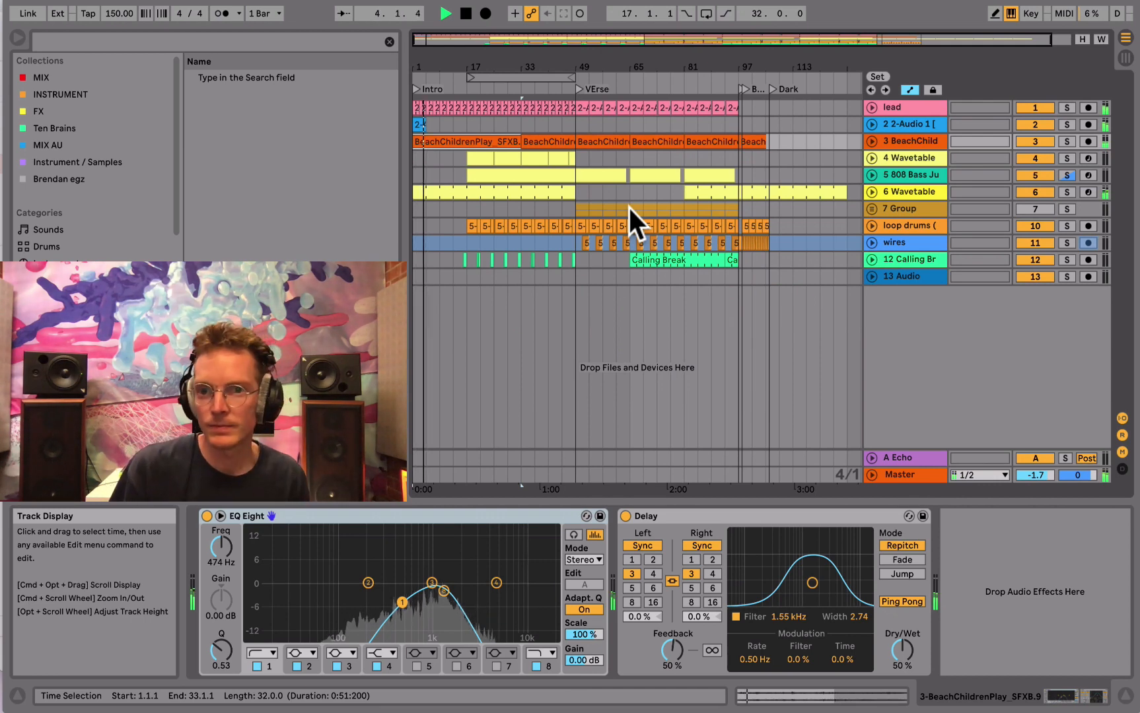
- Restart playback from bar 17 and extend the loop brace's start back to bar 1
{"action": "left_click", "coordinate": [489, 159]}
{"action": "key", "text": "space"}
{"action": "key", "text": "space"}
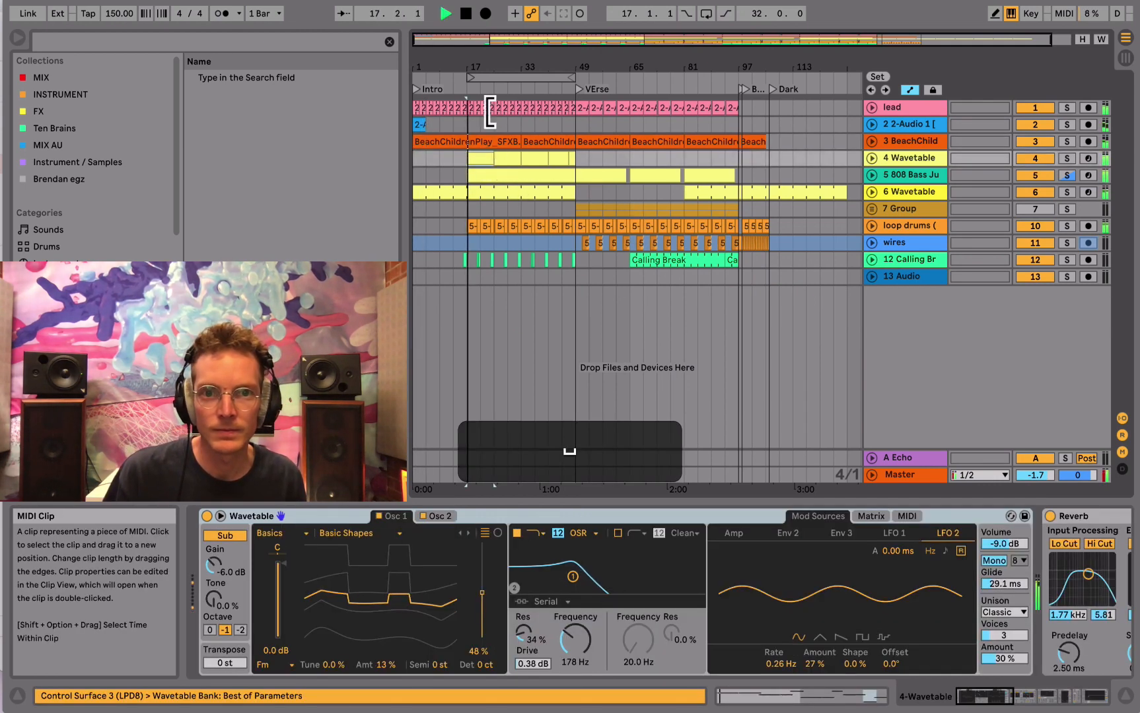
{"action": "left_click_drag", "start_coordinate": [471, 77], "coordinate": [419, 79]}
- Select all tracks from lead to 13 Audio, unfold them, and lower their volumes together by 3.8 dB
{"action": "left_click", "coordinate": [902, 107]}
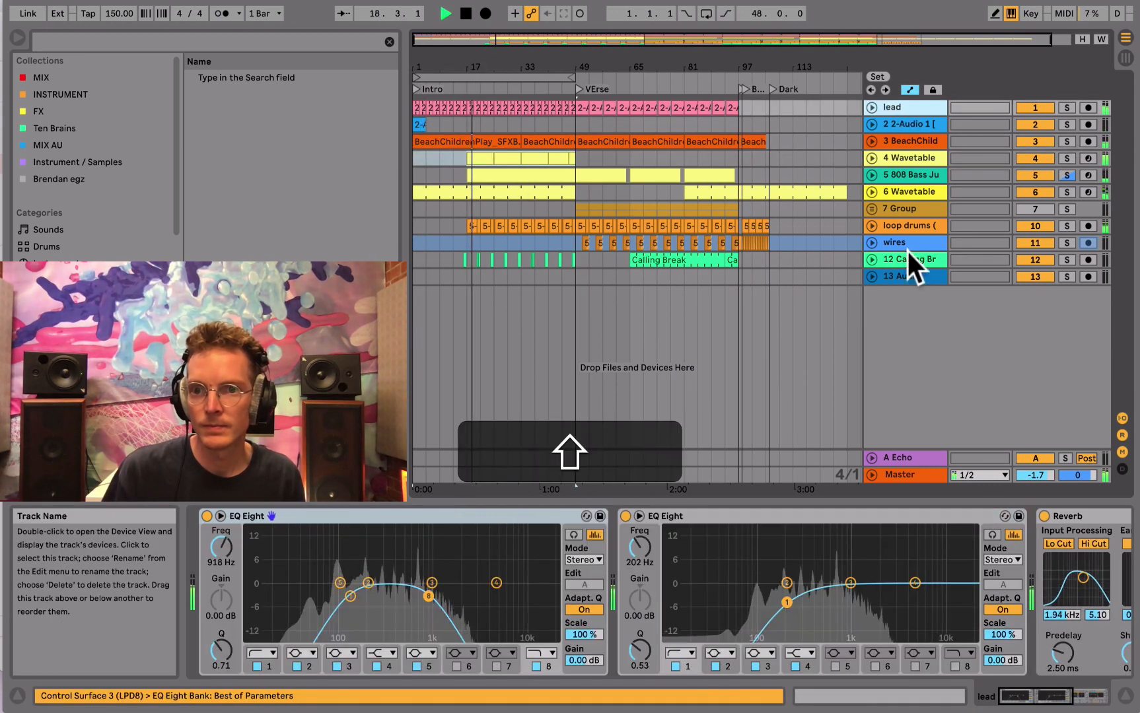
{"action": "left_click", "coordinate": [899, 275], "text": "shift"}
{"action": "left_click", "coordinate": [871, 276]}
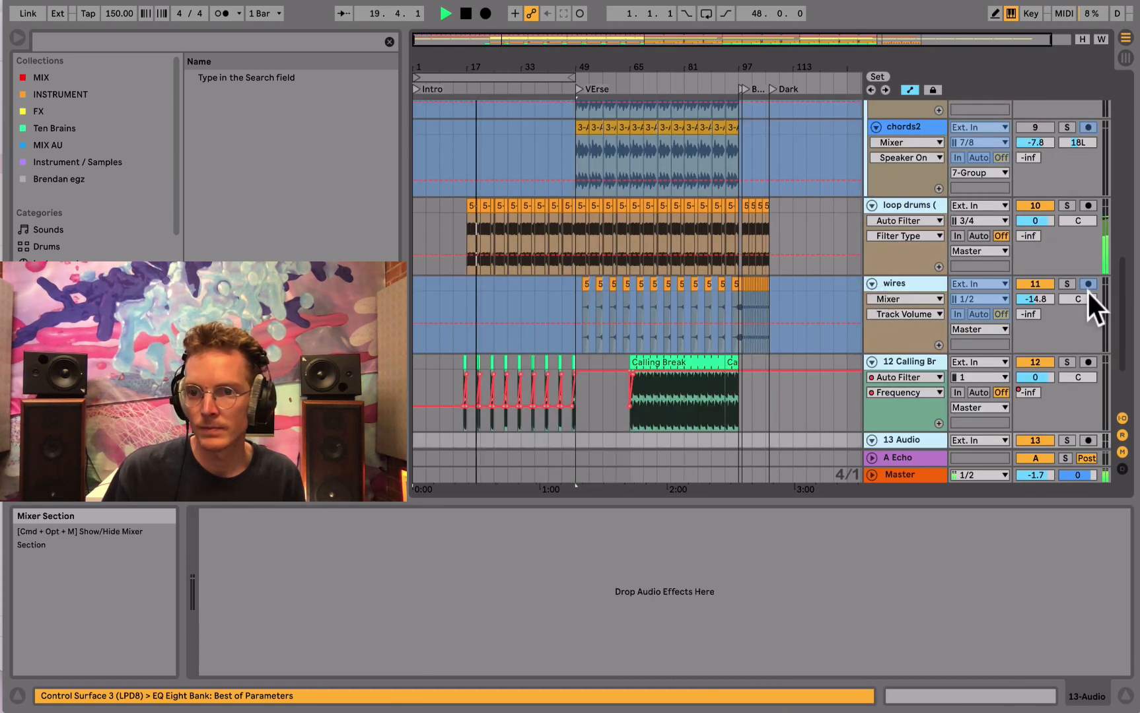
{"action": "key", "text": "Tab"}
{"action": "key", "text": "Tab"}
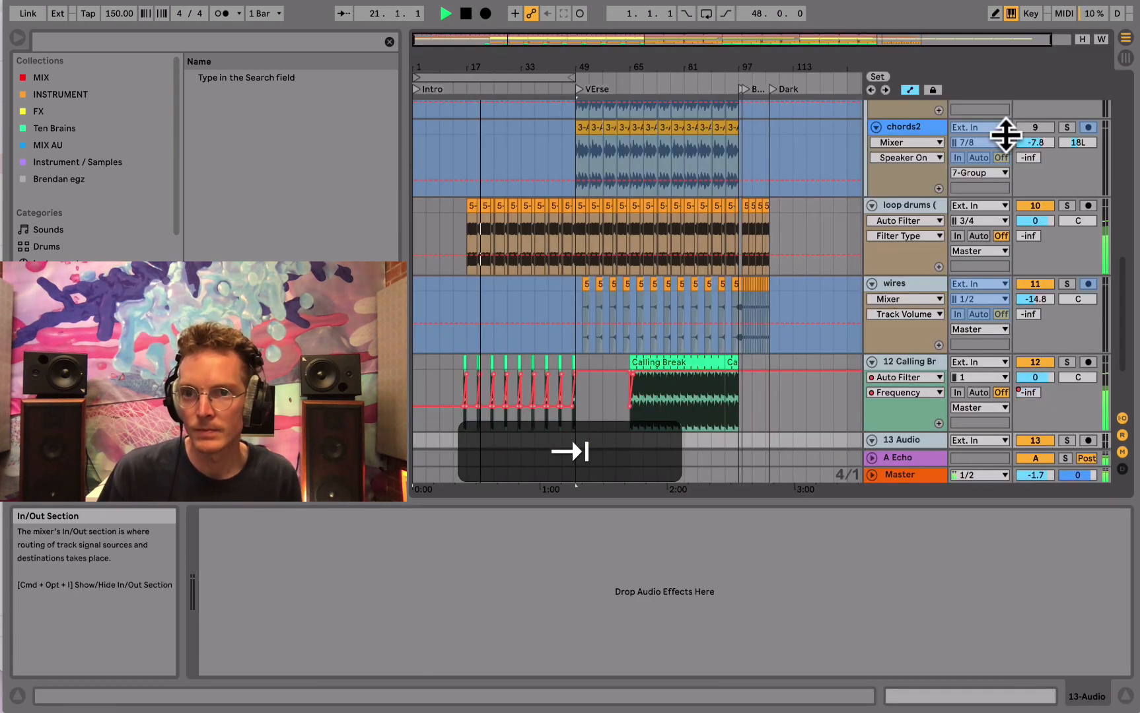
{"action": "scroll", "coordinate": [1030, 139], "scroll_direction": "up", "scroll_amount": 10}
{"action": "left_click_drag", "start_coordinate": [1054, 146], "coordinate": [1054, 165]}
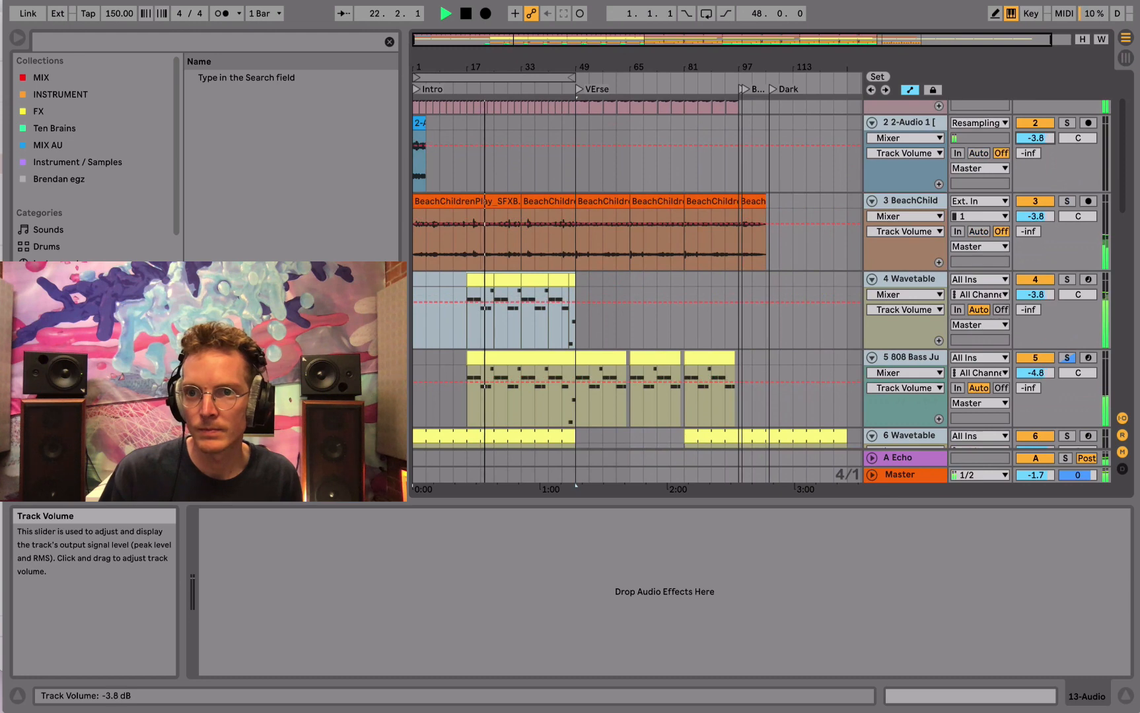
{"action": "key", "text": "Tab"}
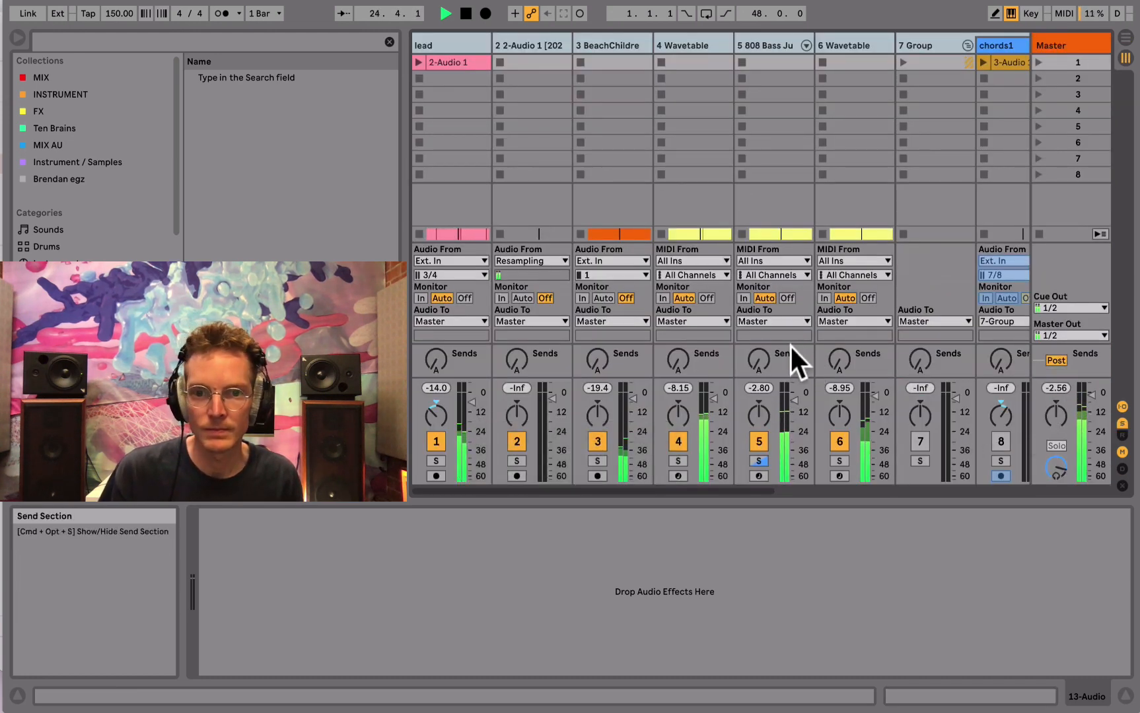
{"action": "key", "text": "Tab"}
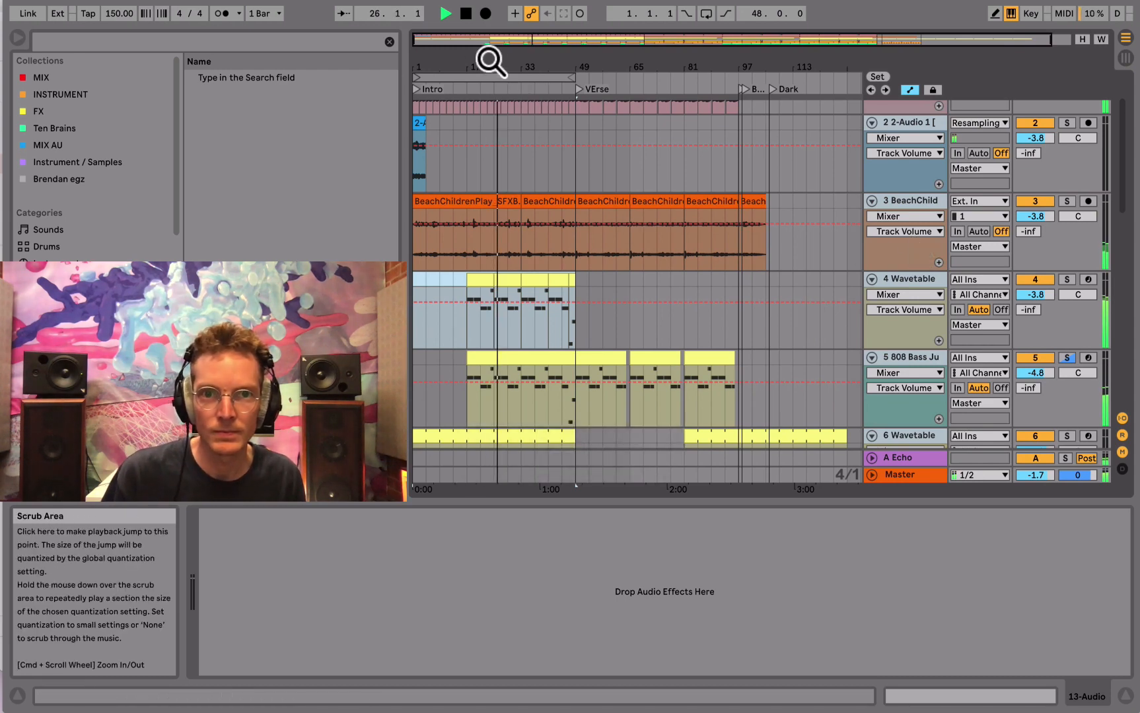
- Extend the end of the arrangement loop so that the loop is 120 bars long
{"action": "left_click_drag", "start_coordinate": [483, 57], "coordinate": [484, 47]}
{"action": "left_click_drag", "start_coordinate": [571, 77], "coordinate": [807, 77]}
- Collapse all tracks in the arrangement
{"action": "scroll", "coordinate": [857, 223], "scroll_direction": "down", "scroll_amount": 5}
{"action": "scroll", "coordinate": [909, 218], "scroll_direction": "up", "scroll_amount": 2}
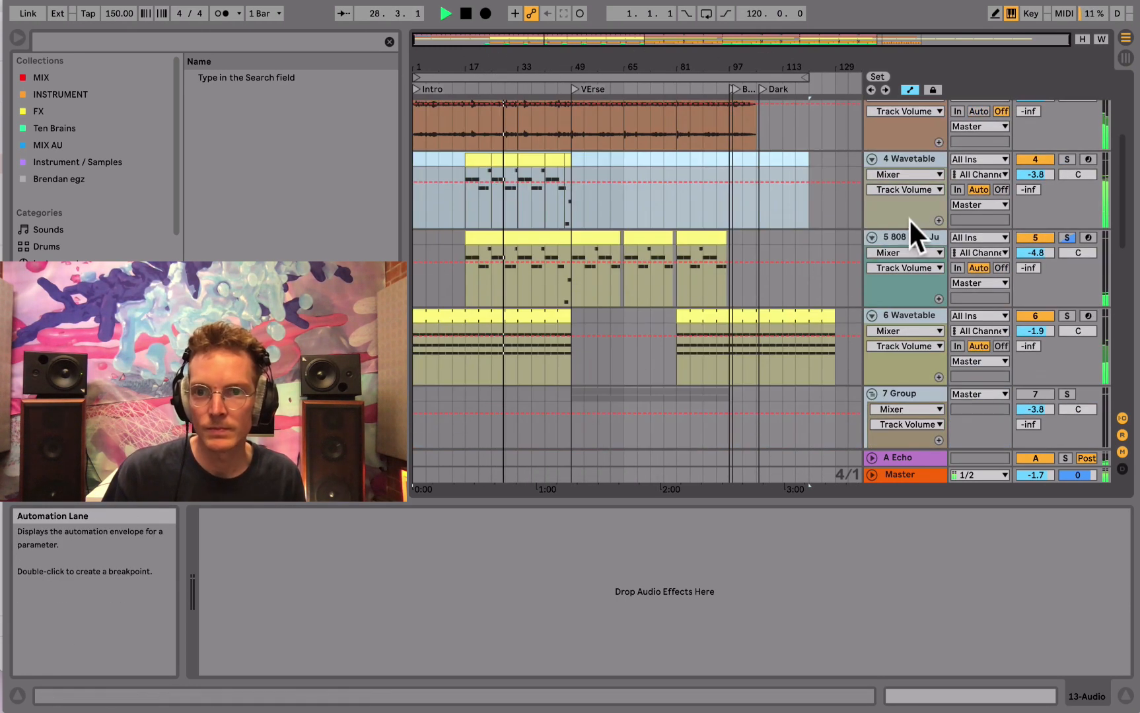
{"action": "left_click", "coordinate": [871, 242], "text": "alt"}
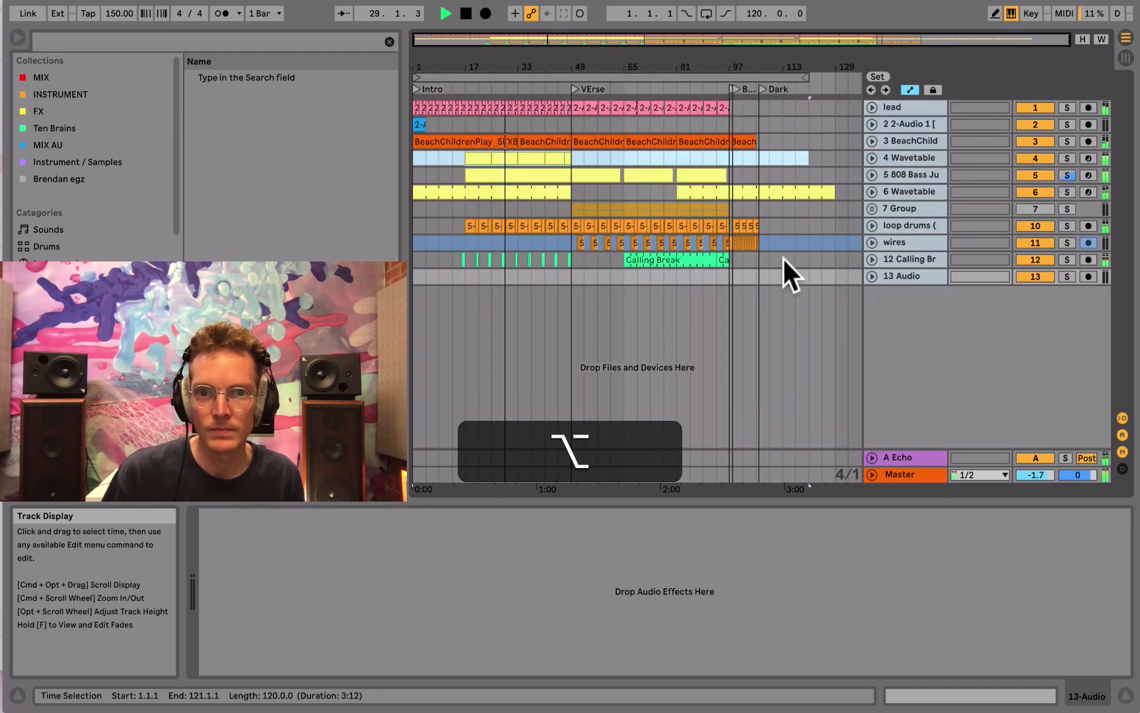
{"action": "left_click", "coordinate": [915, 173]}
{"action": "left_click", "coordinate": [871, 175], "text": "alt"}
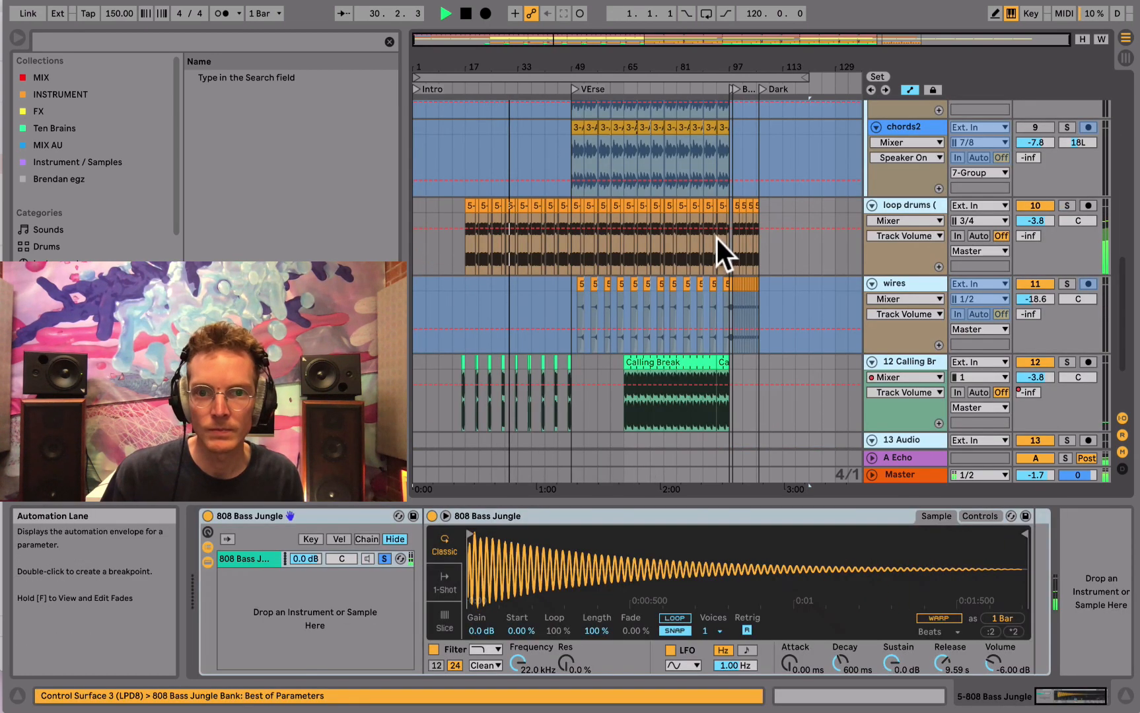
{"action": "left_click", "coordinate": [871, 205], "text": "alt"}
- Play from the verse start at bar 49 and unfold the 6 Wavetable and 5 808 Bass tracks
{"action": "left_click", "coordinate": [557, 276]}
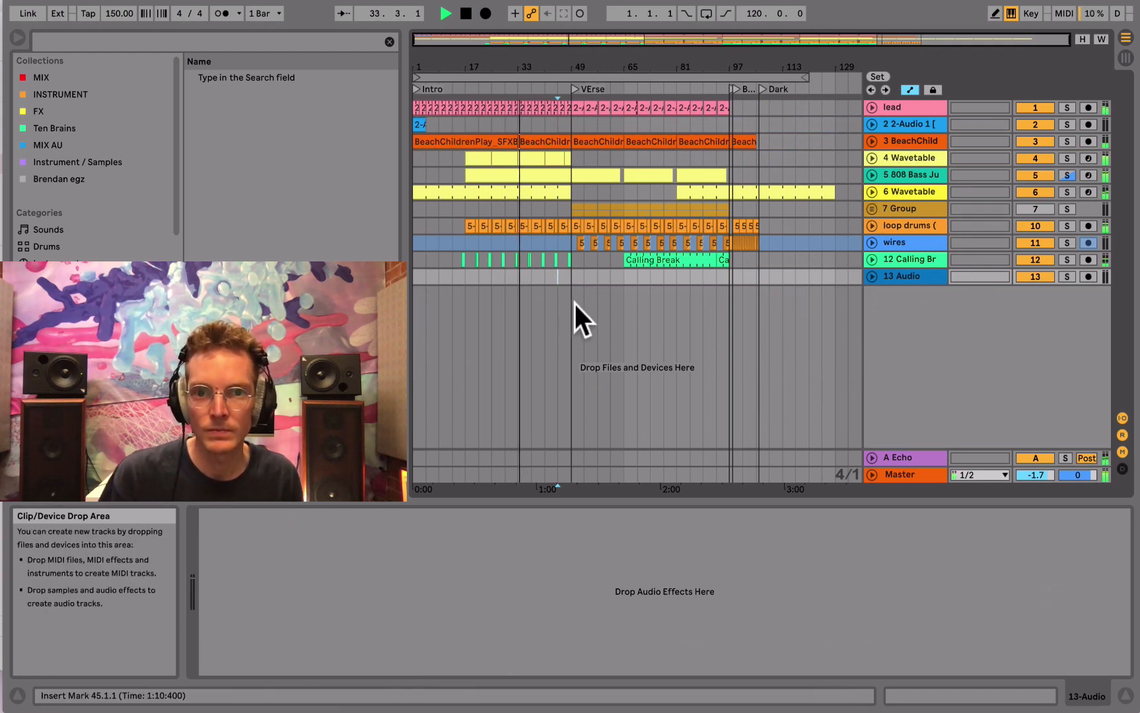
{"action": "left_click", "coordinate": [572, 276]}
{"action": "key", "text": "space"}
{"action": "key", "text": "space"}
{"action": "left_click", "coordinate": [872, 191]}
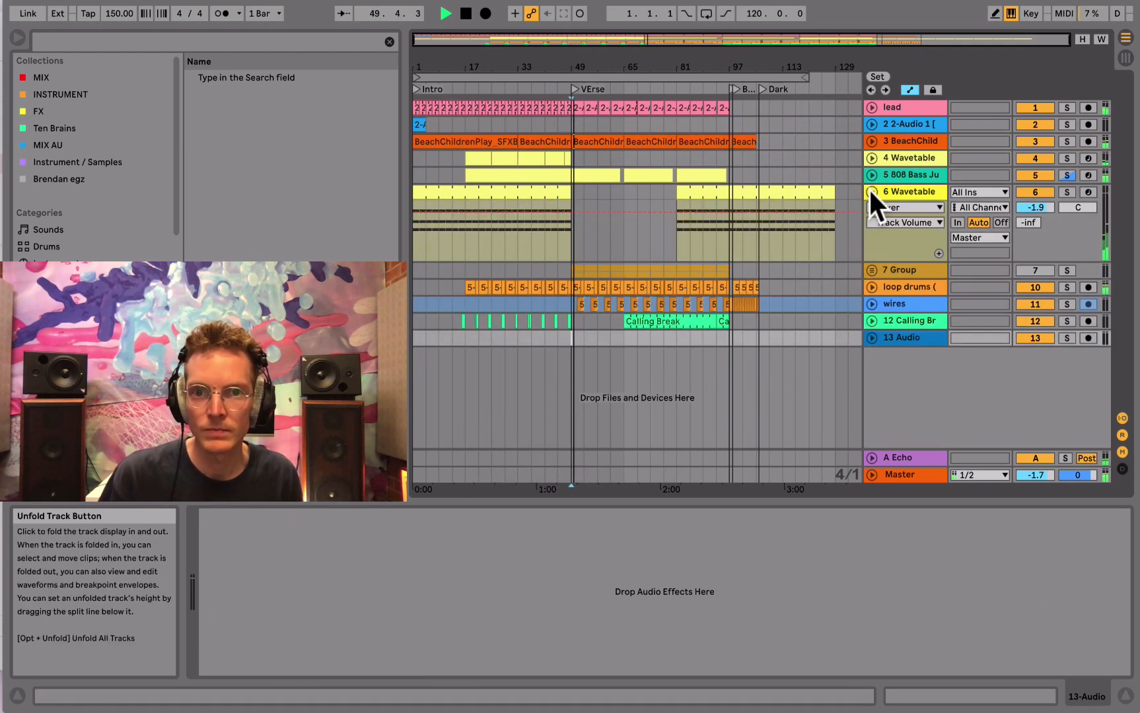
{"action": "left_click", "coordinate": [871, 175]}
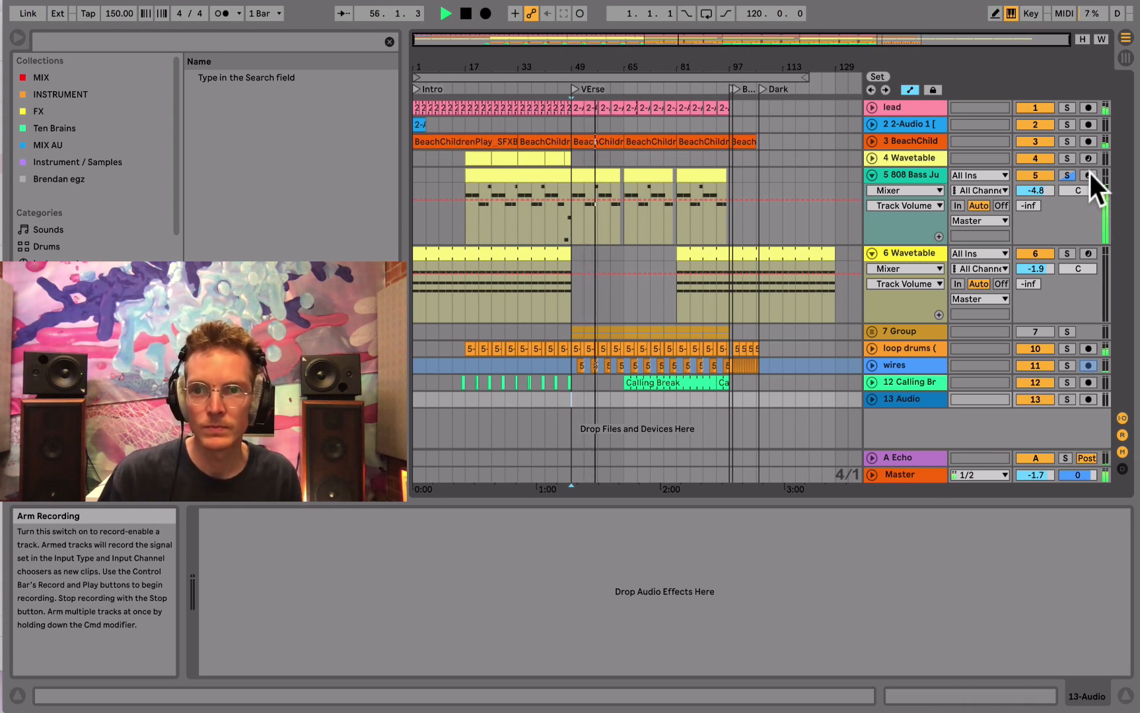
- Stop playback, select the 808 Bass clip at bar 49, enable MIDI overdub and arm the track for recording
{"action": "key", "text": "space"}
{"action": "left_click", "coordinate": [580, 176]}
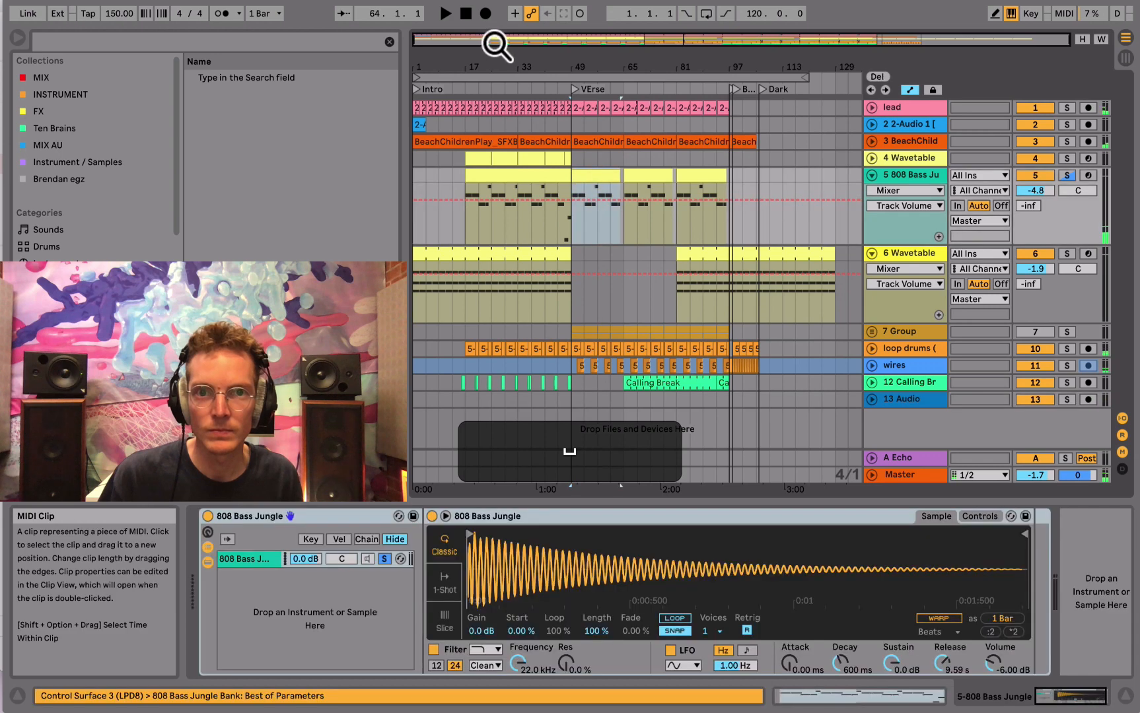
{"action": "left_click", "coordinate": [514, 14]}
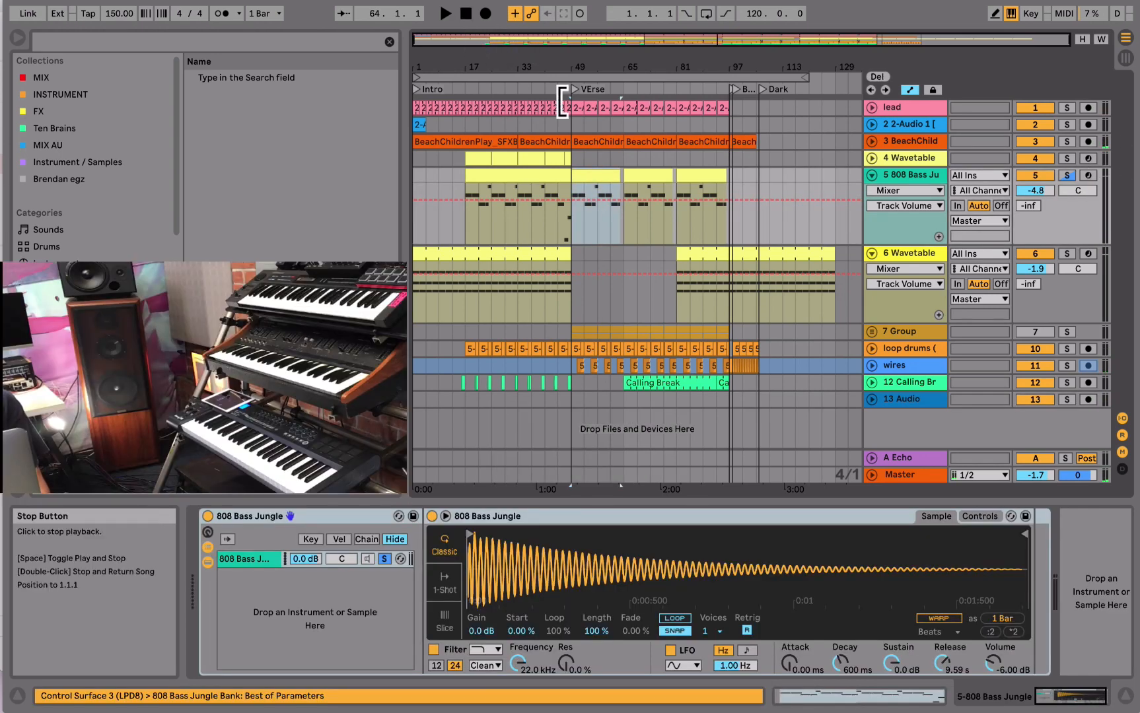
{"action": "key", "text": "g"}
{"action": "left_click", "coordinate": [1088, 175]}
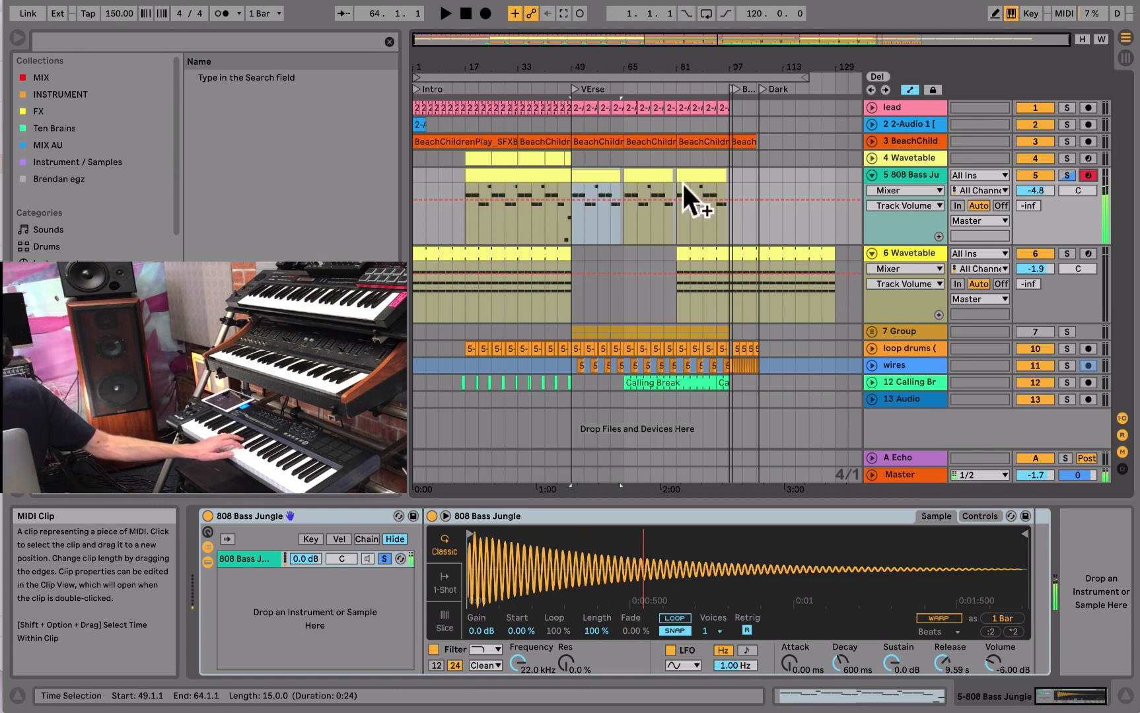
- Rehearse over the verse, then overdub additional bass notes on the 808 Bass track from bar 49 to bar 81
{"action": "left_click", "coordinate": [445, 14]}
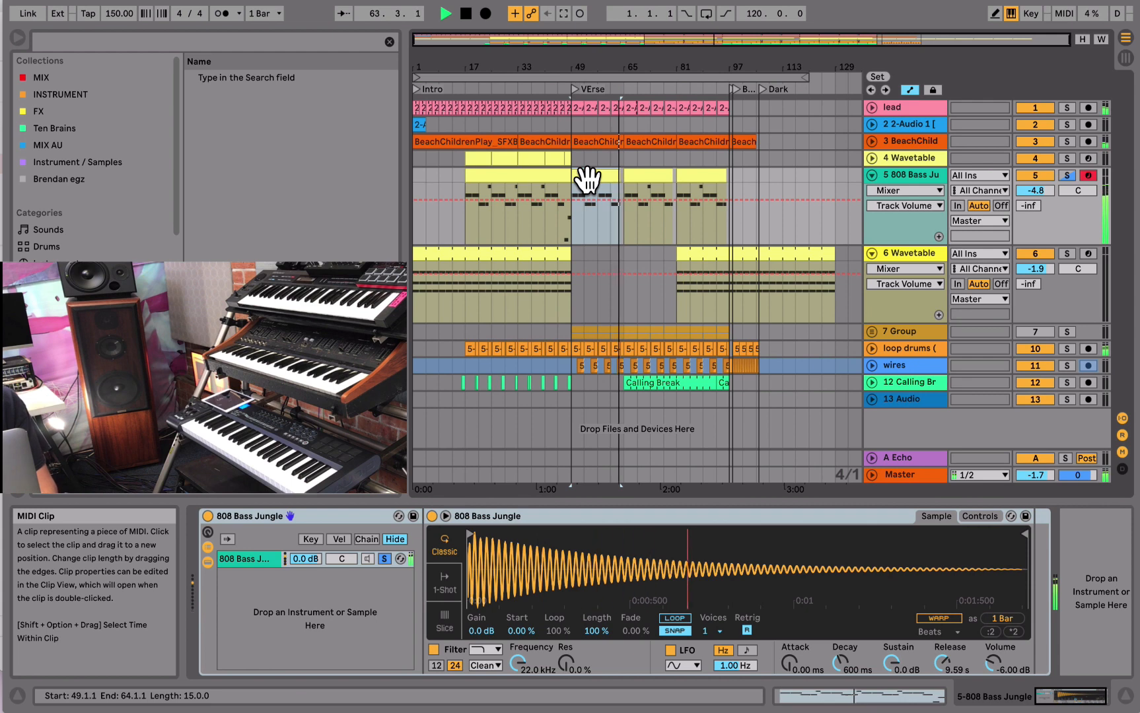
{"action": "key", "text": "space"}
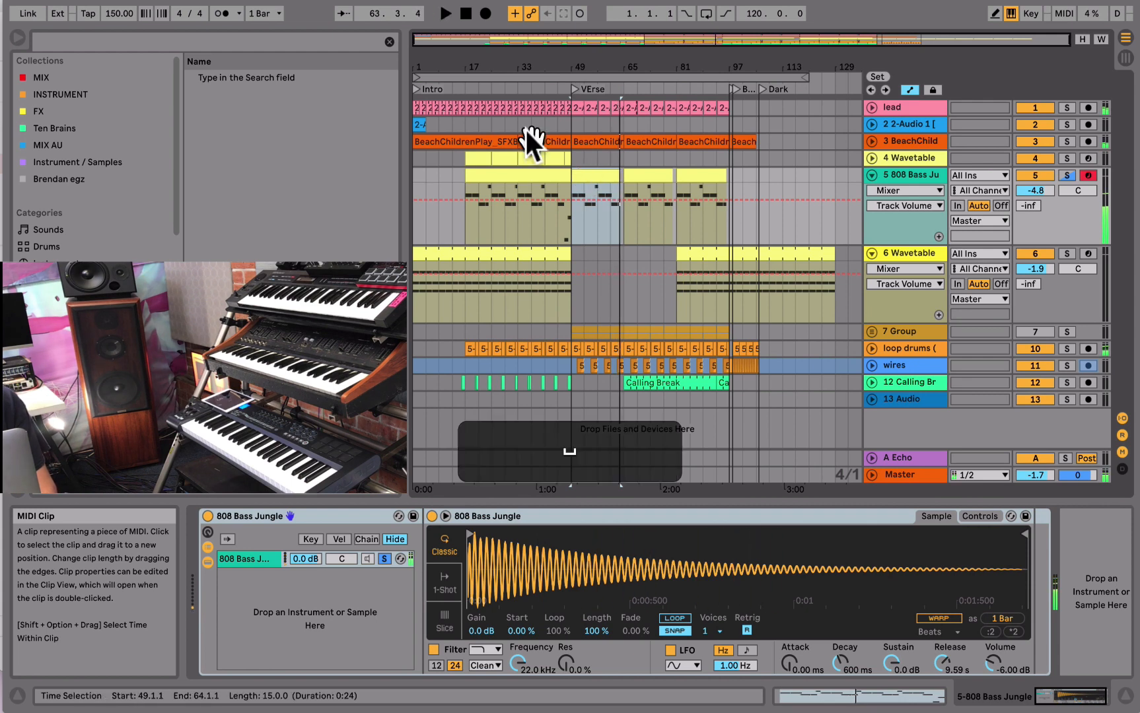
{"action": "left_click", "coordinate": [485, 12]}
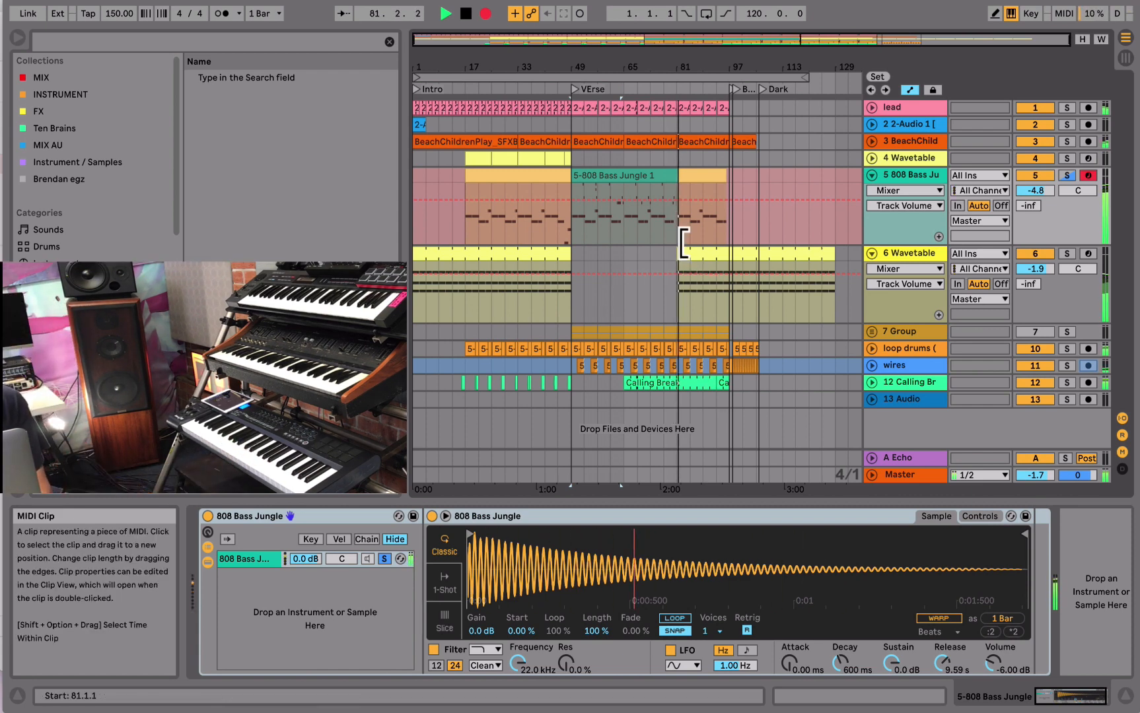
{"action": "key", "text": "space"}
- Open the recorded 808 Bass clip in an enlarged note editor and play it back
{"action": "left_click_drag", "start_coordinate": [674, 176], "coordinate": [665, 176]}
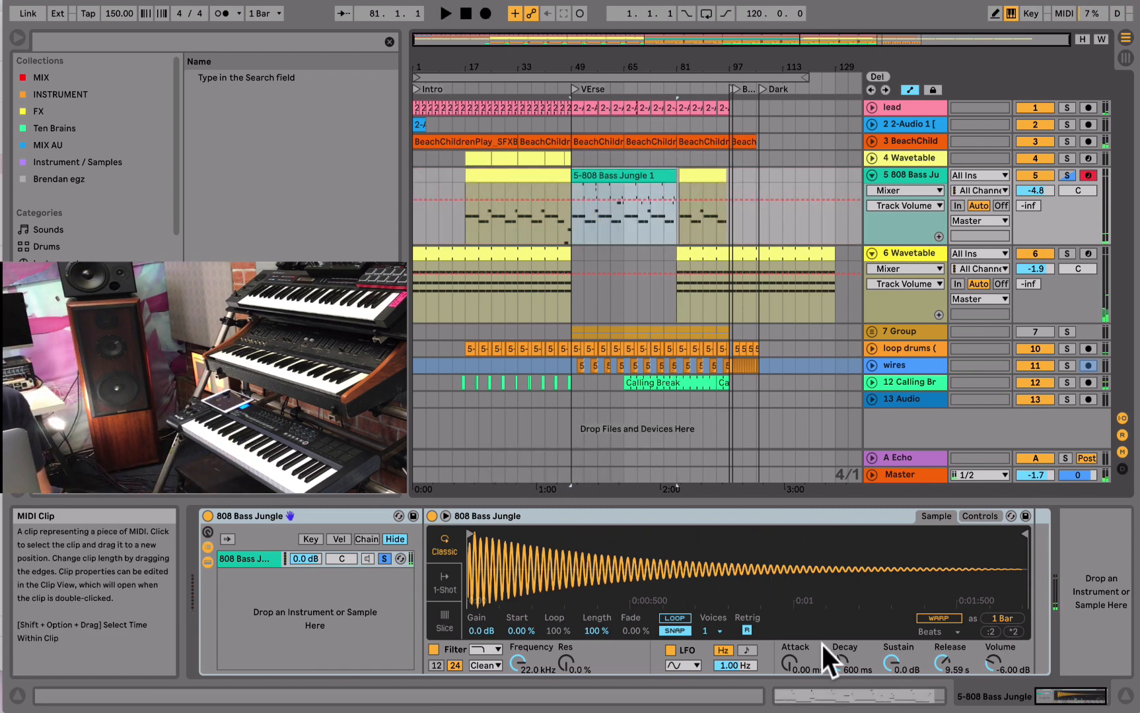
{"action": "left_click", "coordinate": [785, 694]}
{"action": "key", "text": "space"}
{"action": "left_click_drag", "start_coordinate": [401, 370], "coordinate": [420, 455]}
{"action": "left_click", "coordinate": [109, 1]}
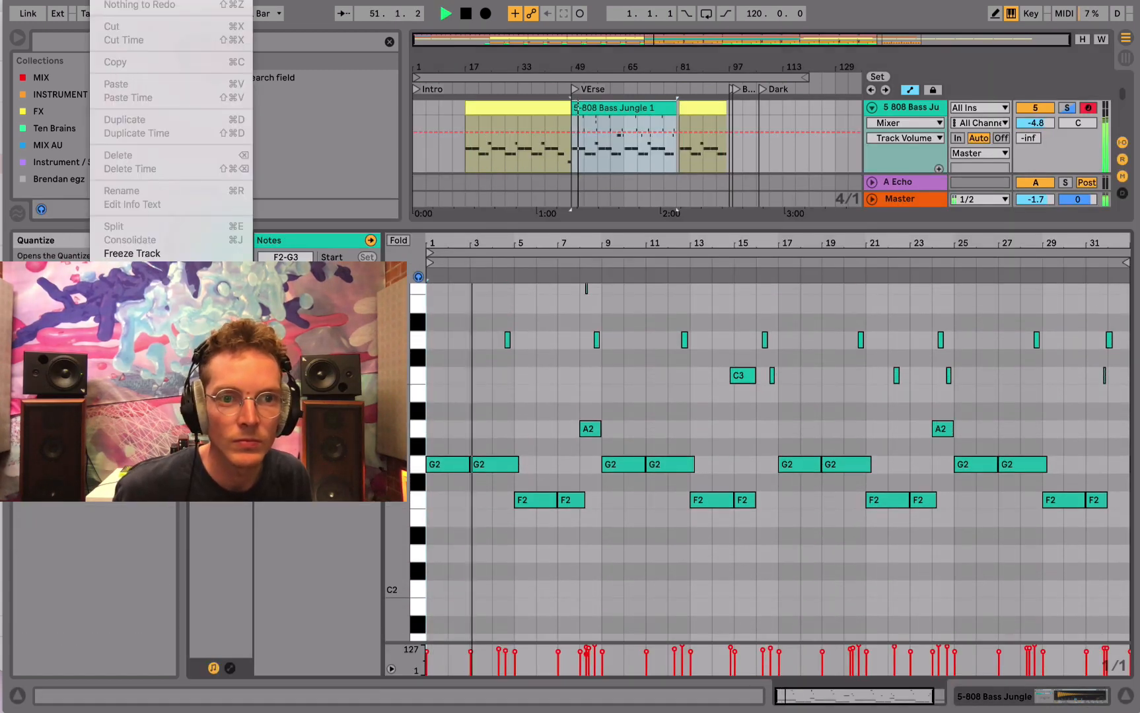
{"action": "left_click", "coordinate": [151, 300]}
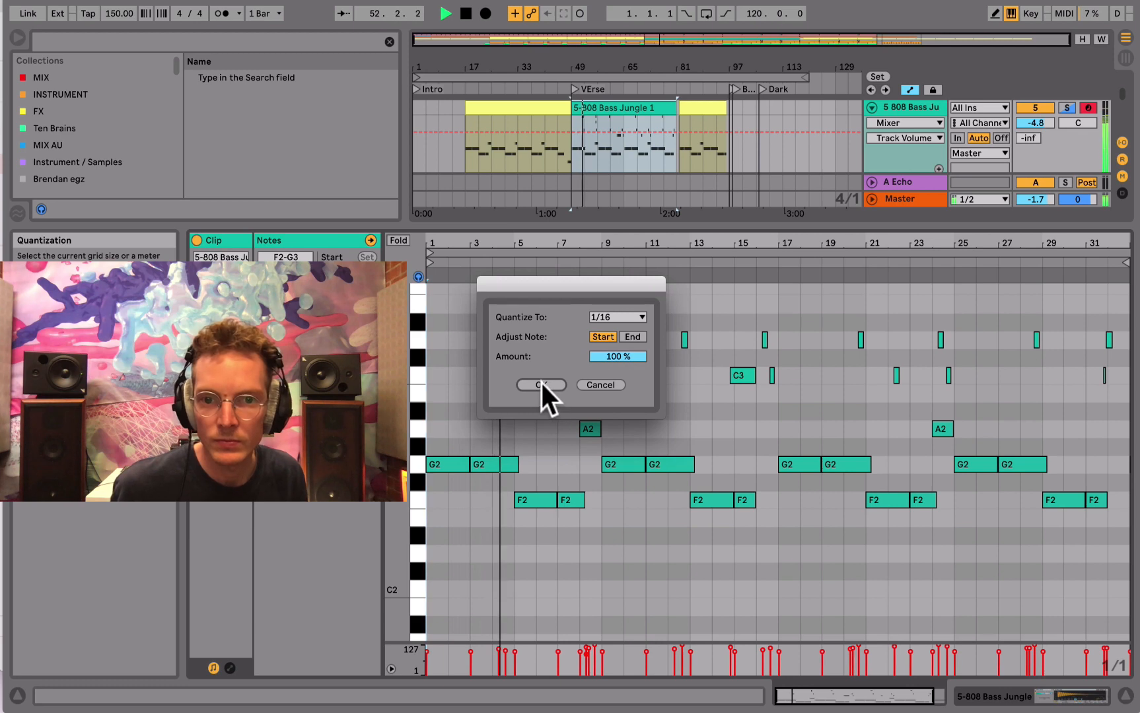
{"action": "left_click", "coordinate": [600, 385]}
- Set the note editor to a fixed 1/16 grid and move the D3 note in bar 4 earlier to 4.3.2
{"action": "scroll", "coordinate": [474, 382], "scroll_direction": "up", "scroll_amount": 3}
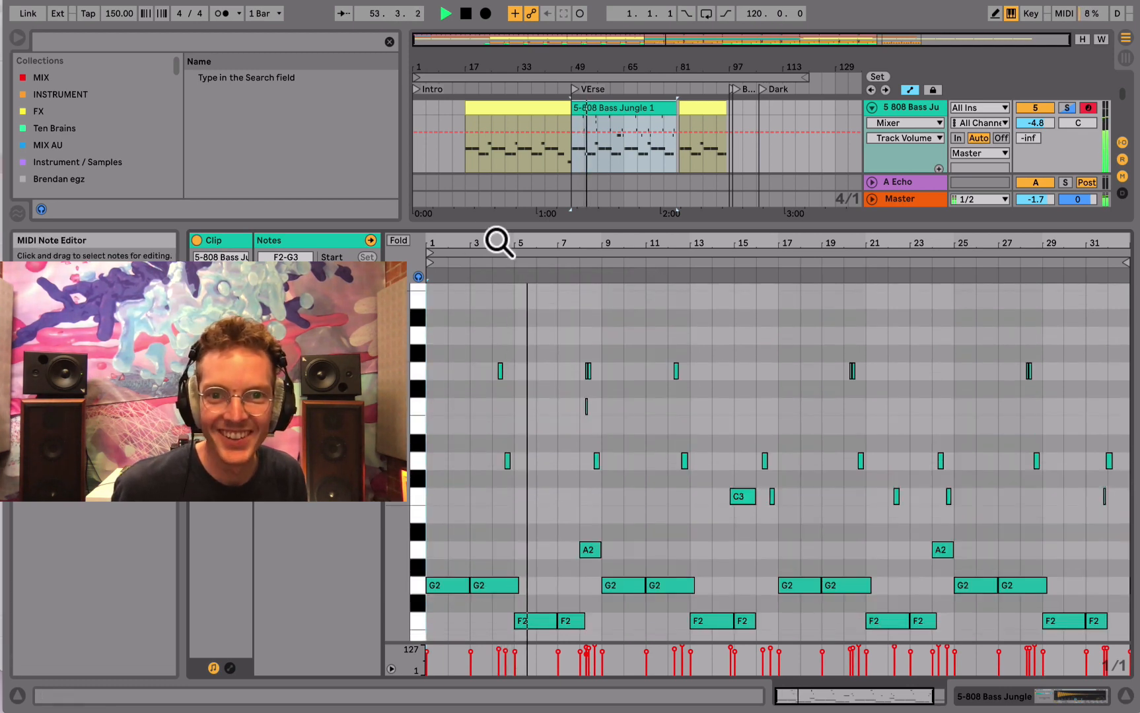
{"action": "left_click_drag", "start_coordinate": [498, 243], "coordinate": [500, 310]}
{"action": "mouse_move", "coordinate": [689, 374]}
{"action": "left_mouse_down"}
{"action": "mouse_move", "coordinate": [654, 387]}
{"action": "mouse_move", "coordinate": [667, 377]}
{"action": "left_mouse_up"}
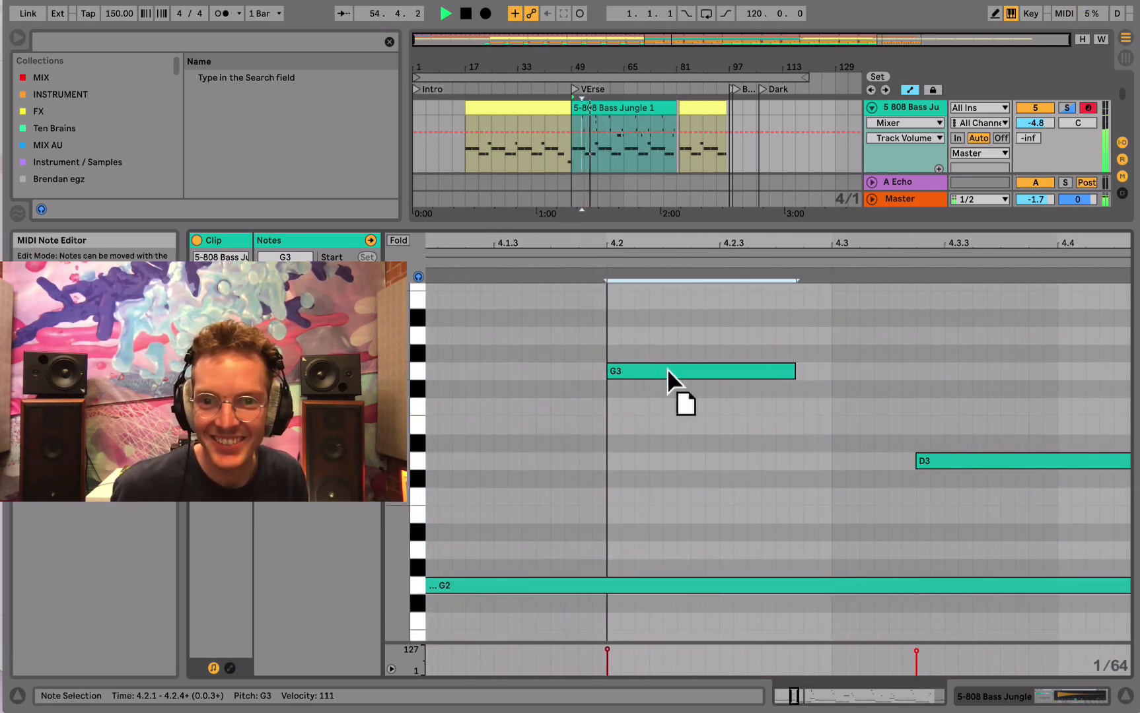
{"action": "right_click", "coordinate": [699, 375]}
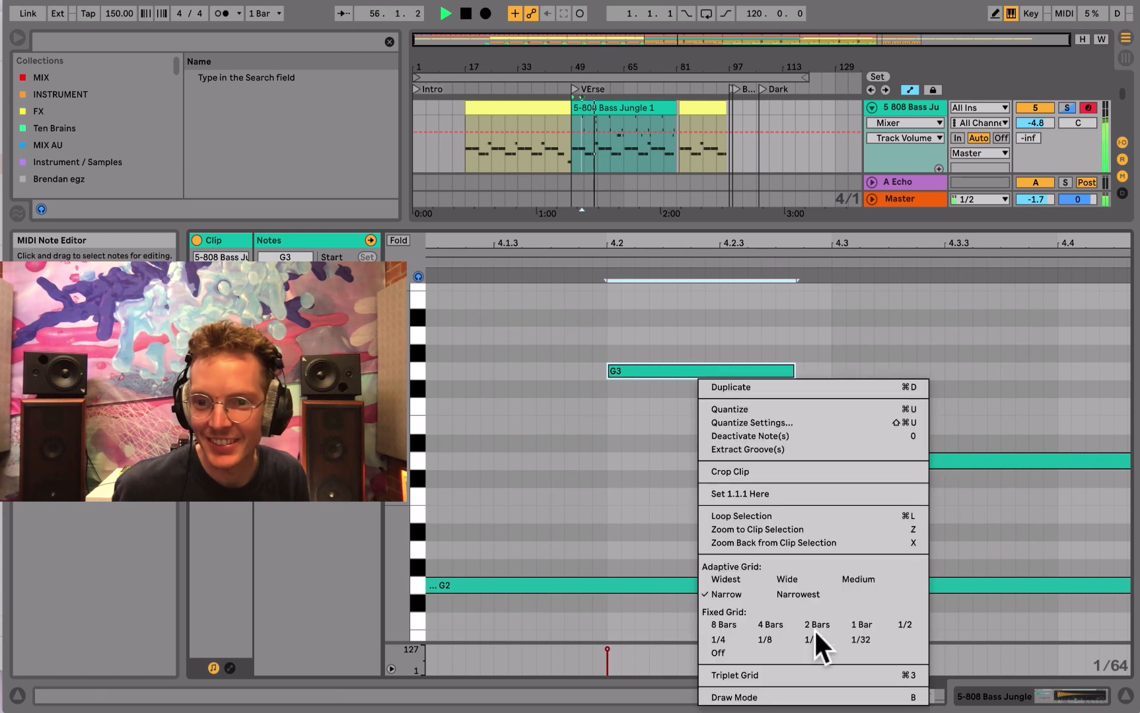
{"action": "left_click", "coordinate": [812, 639]}
{"action": "left_click_drag", "start_coordinate": [944, 464], "coordinate": [916, 462]}
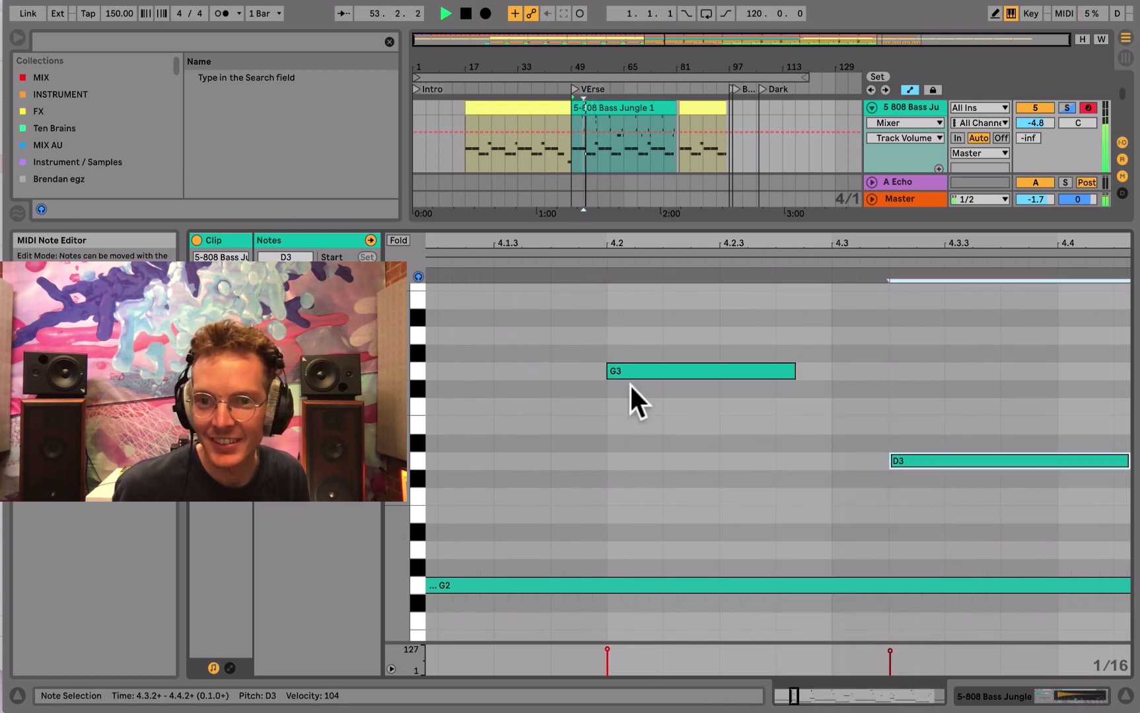
- Replay the clip from 4.2 and nudge the D3 note in bar 4 one grid step later
{"action": "left_click", "coordinate": [584, 274]}
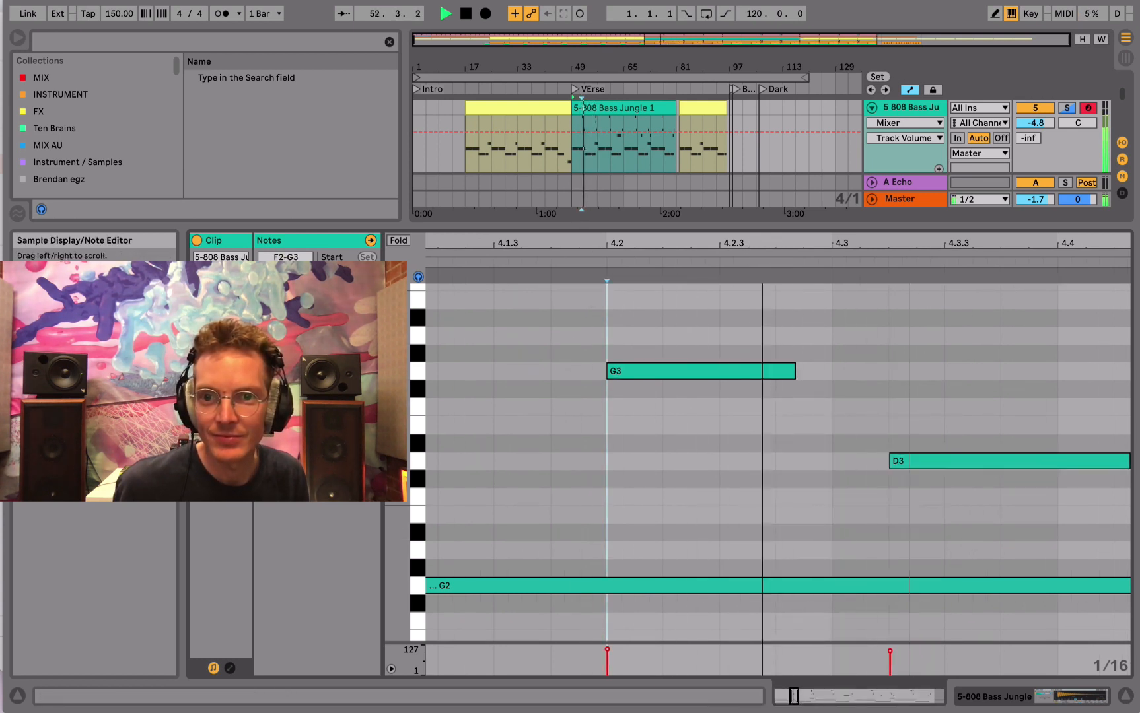
{"action": "left_click_drag", "start_coordinate": [587, 246], "coordinate": [588, 103]}
{"action": "left_click", "coordinate": [502, 466]}
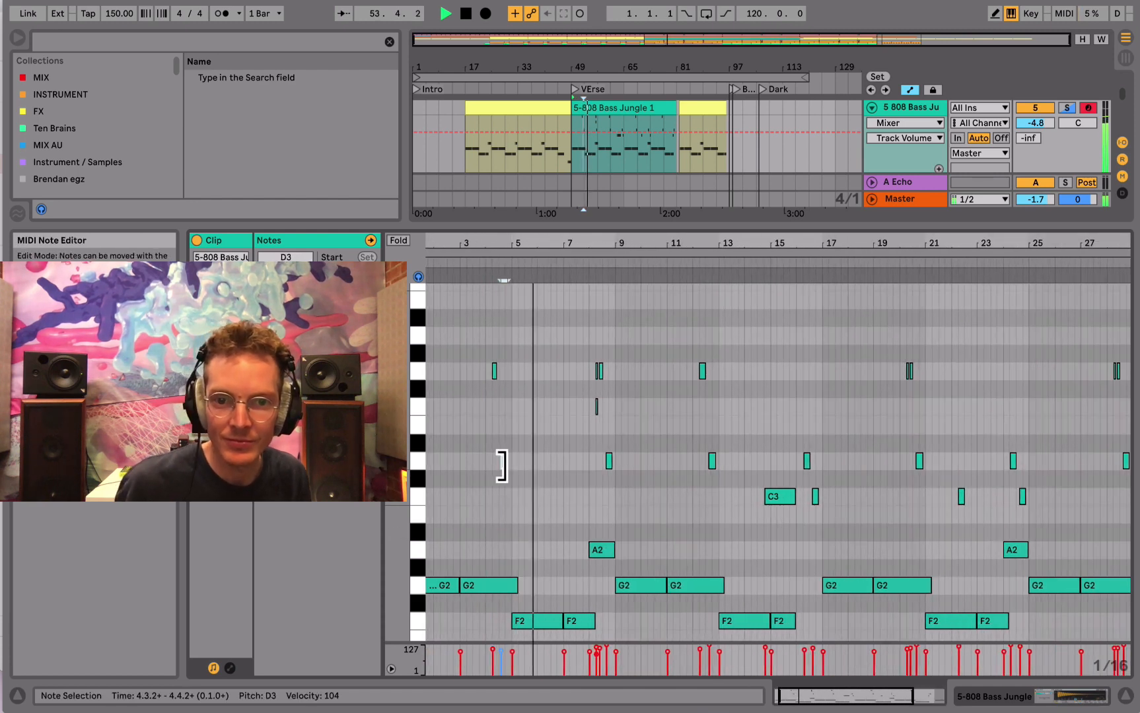
{"action": "key", "text": "Right"}
- Select the upper C3 to G3 notes across the clip, quantize them to the 1/16 grid and restart playback
{"action": "key", "text": "space"}
{"action": "left_click_drag", "start_coordinate": [442, 315], "coordinate": [1130, 529]}
{"action": "key", "text": "super+space"}
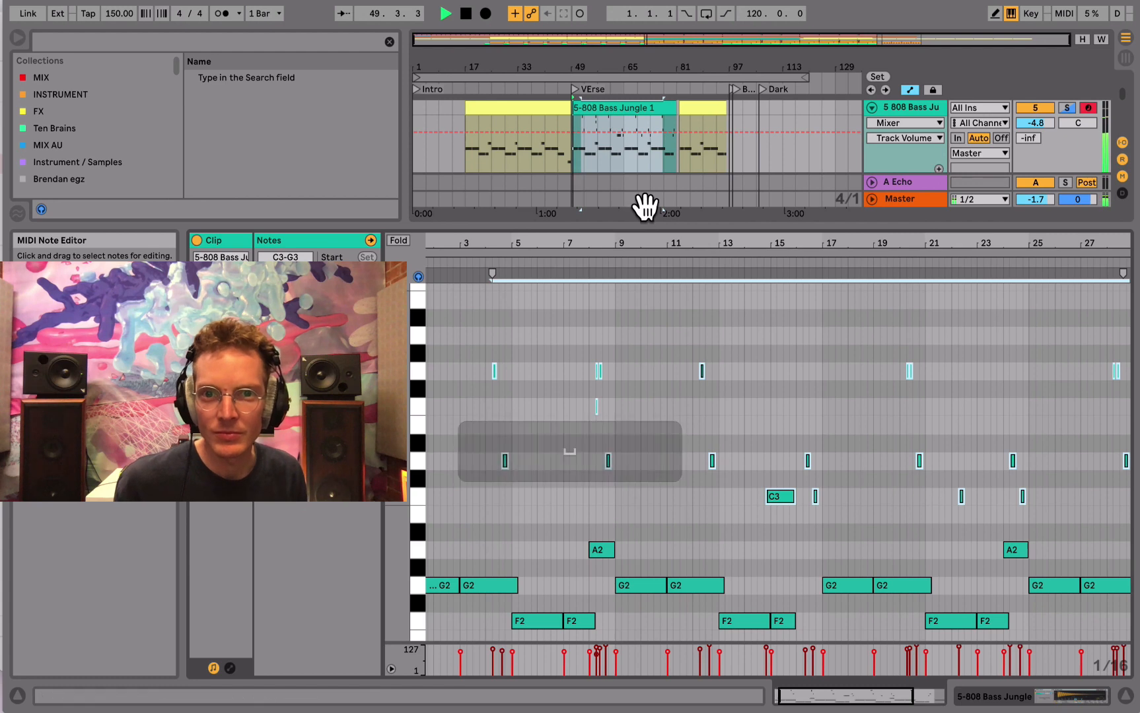
- Reopen the 808 Bass clip's notes and delete the tiny stray note just below the G3 notes in bar 8
{"action": "left_click", "coordinate": [992, 693]}
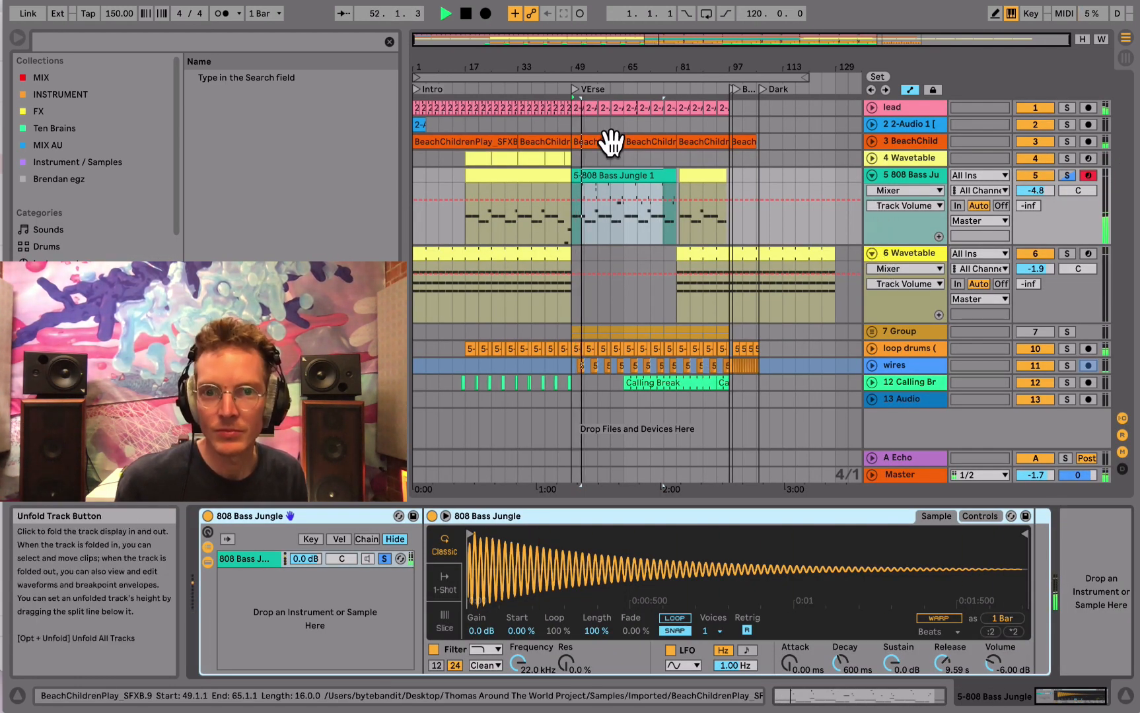
{"action": "left_click", "coordinate": [623, 177]}
{"action": "left_click", "coordinate": [840, 695]}
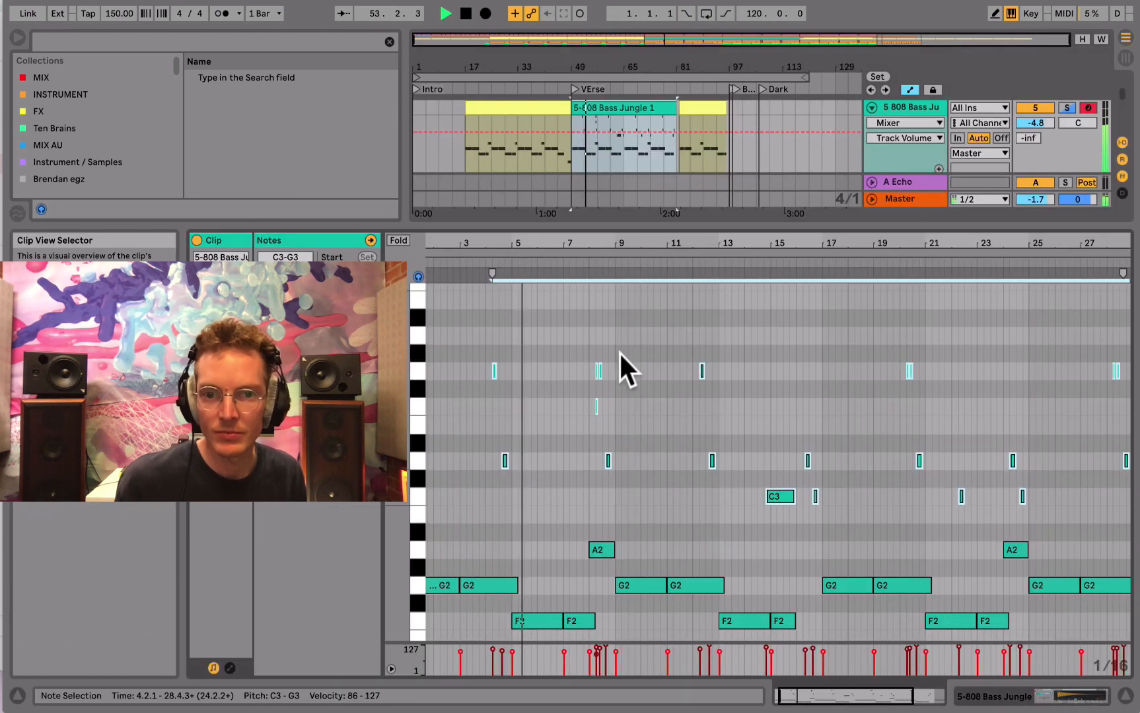
{"action": "left_click_drag", "start_coordinate": [624, 266], "coordinate": [528, 310]}
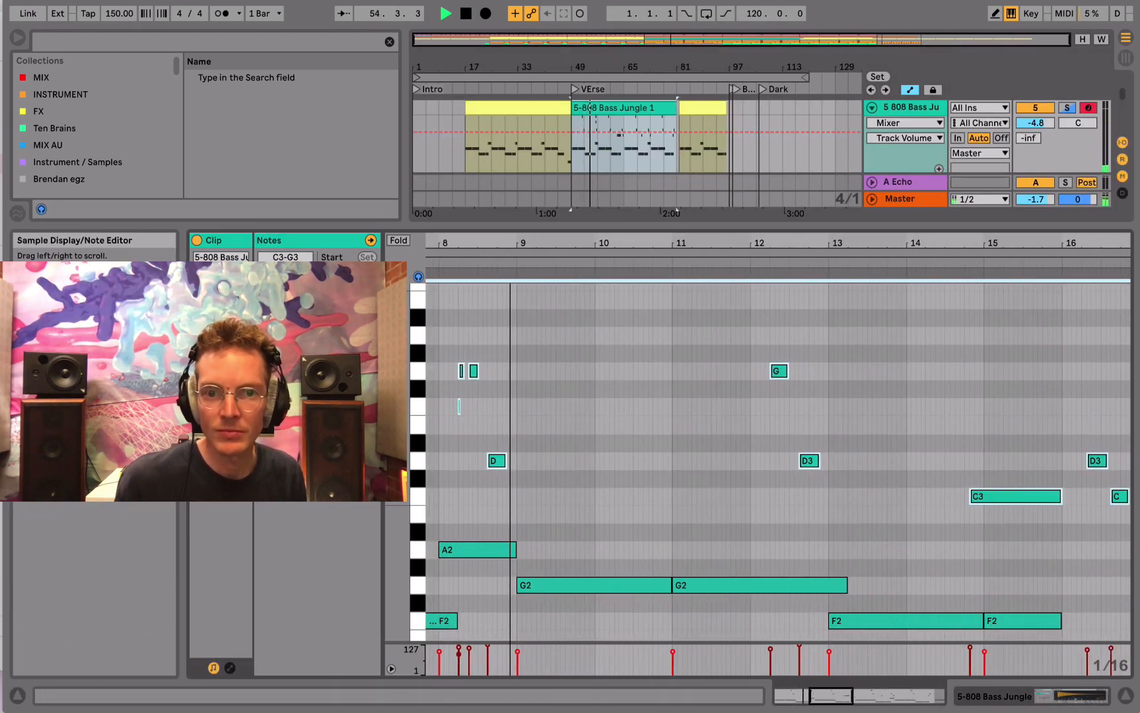
{"action": "left_click", "coordinate": [453, 404]}
{"action": "key", "text": "BackSpace"}
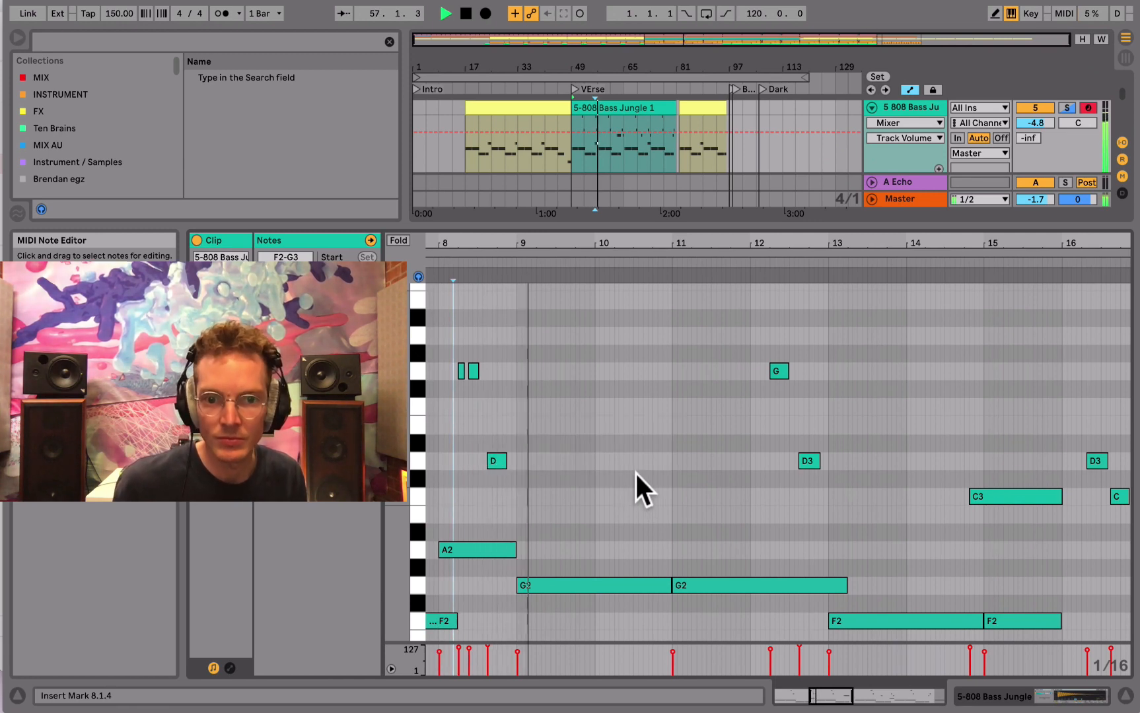
- Select all C3 to G3 notes across the 808 Bass clip and lower their velocities to between 77 and 94
{"action": "left_click_drag", "start_coordinate": [492, 245], "coordinate": [493, 171]}
{"action": "left_click_drag", "start_coordinate": [445, 305], "coordinate": [1098, 514]}
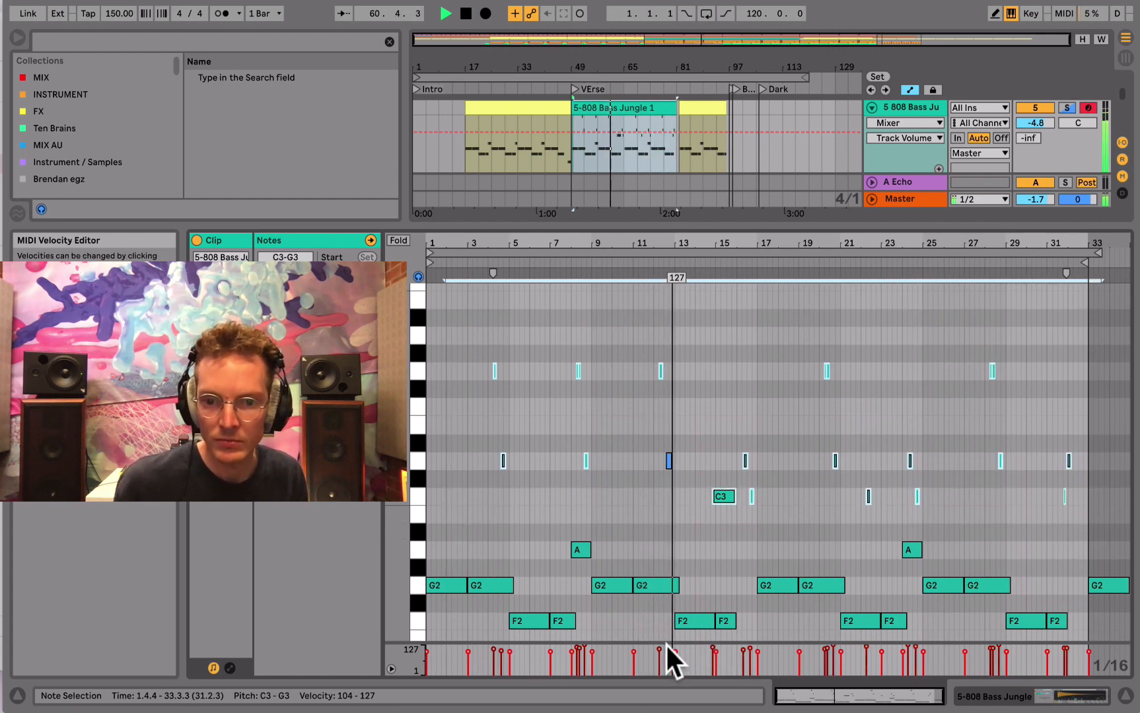
{"action": "left_click_drag", "start_coordinate": [666, 647], "coordinate": [667, 655]}
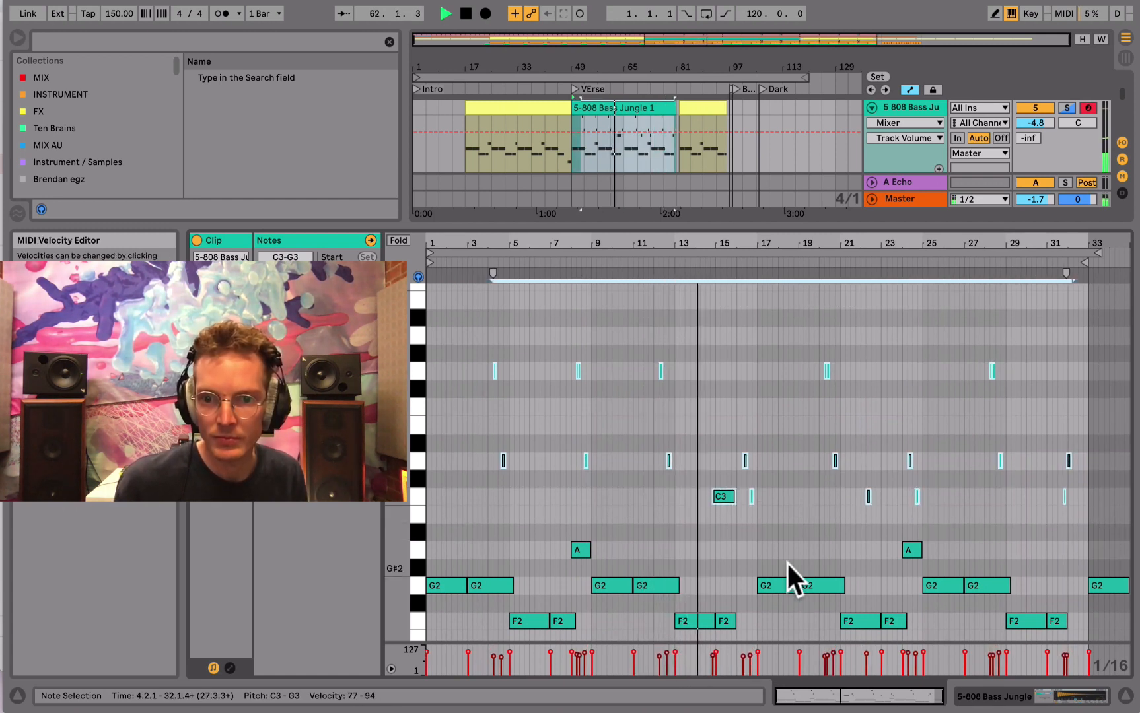
- Nudge the long C3 note near bar 15 earlier and move the D3 note in bar 16 later to 16.2.3
{"action": "left_click", "coordinate": [747, 530]}
{"action": "left_click_drag", "start_coordinate": [717, 241], "coordinate": [718, 489]}
{"action": "left_click", "coordinate": [717, 497]}
{"action": "key", "text": "Left"}
{"action": "left_click_drag", "start_coordinate": [725, 238], "coordinate": [591, 456]}
{"action": "left_click", "coordinate": [526, 458]}
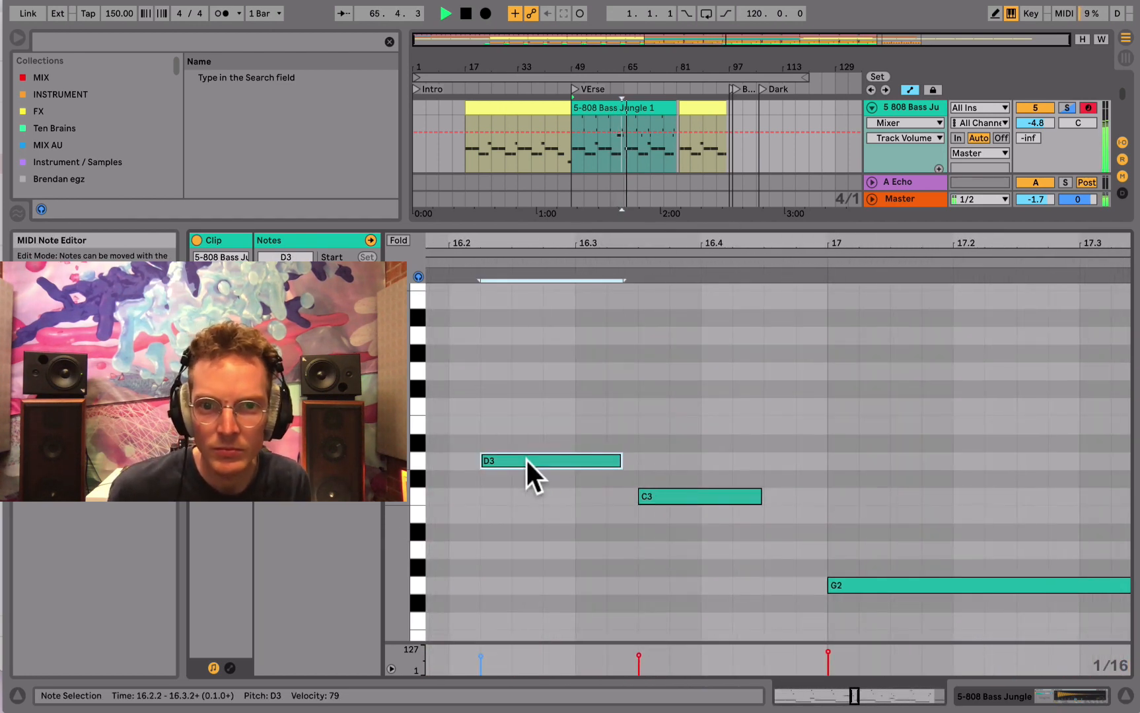
{"action": "key", "text": "Right"}
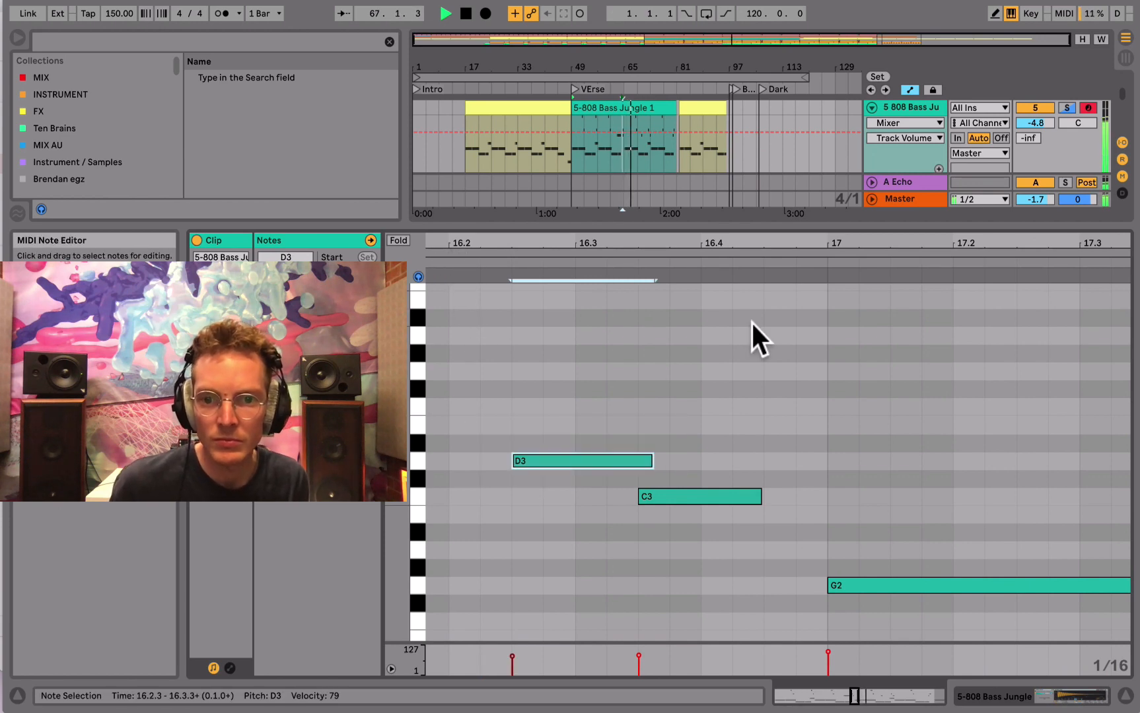
- Review the note timing through bars 17 to 32 of the clip during playback, and return to the track's devices
{"action": "left_click_drag", "start_coordinate": [723, 251], "coordinate": [833, 247]}
{"action": "left_click", "coordinate": [780, 263]}
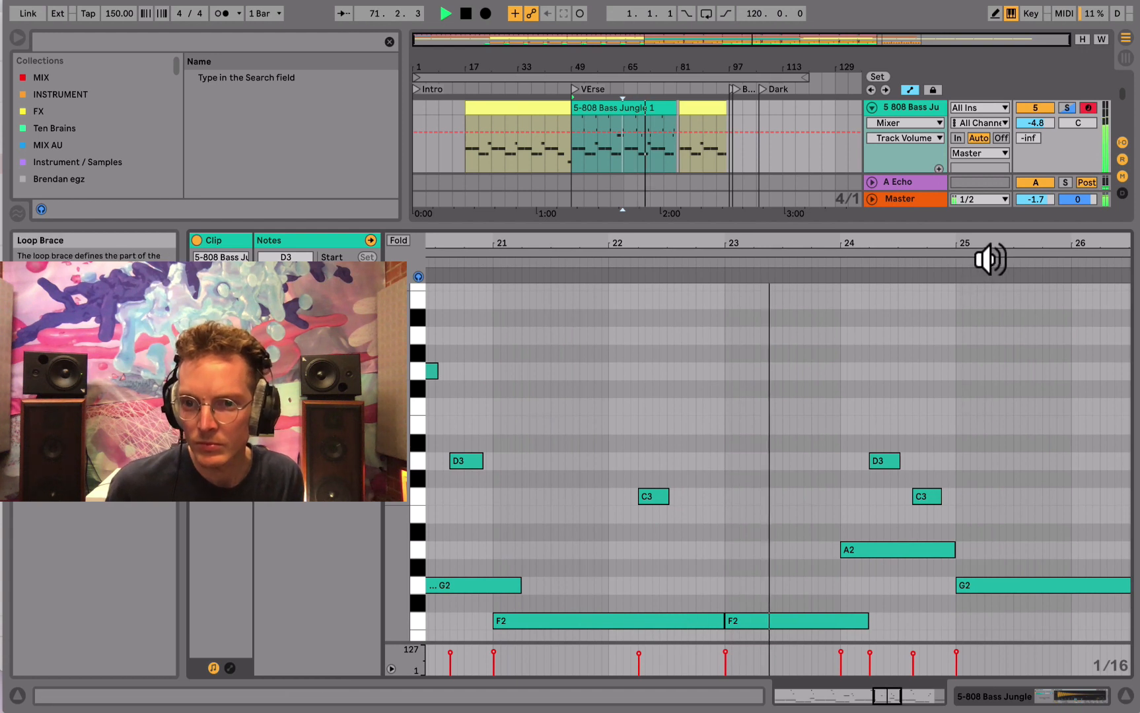
{"action": "left_click_drag", "start_coordinate": [999, 243], "coordinate": [579, 243]}
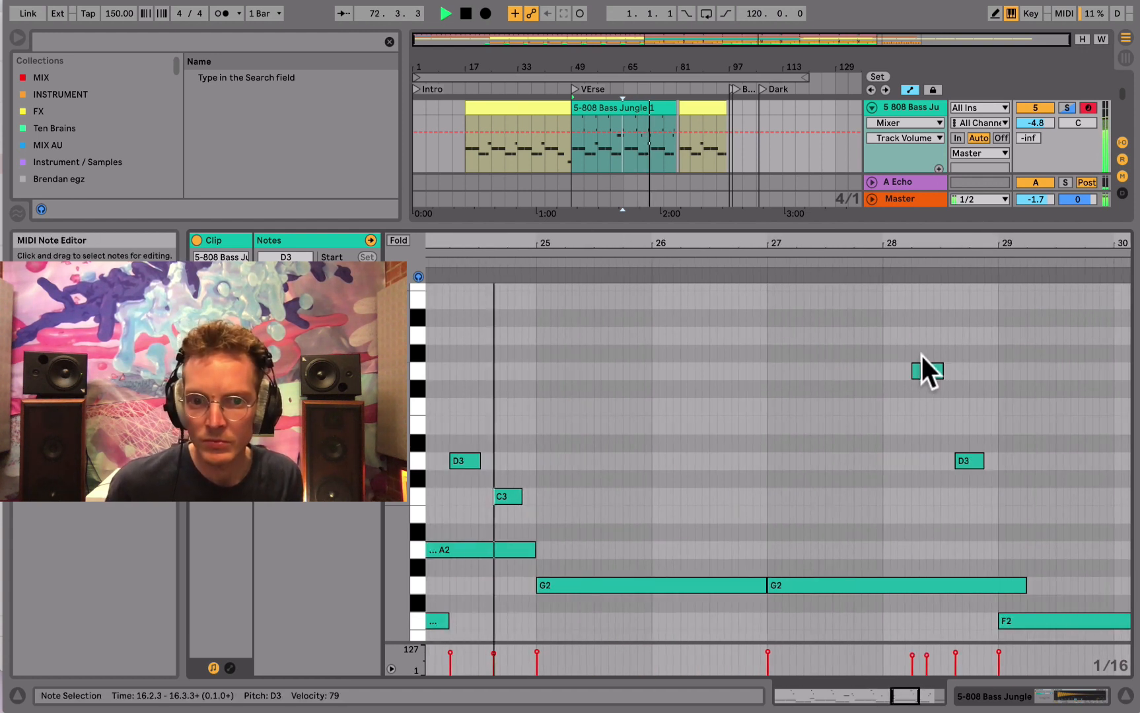
{"action": "left_click_drag", "start_coordinate": [988, 241], "coordinate": [755, 242]}
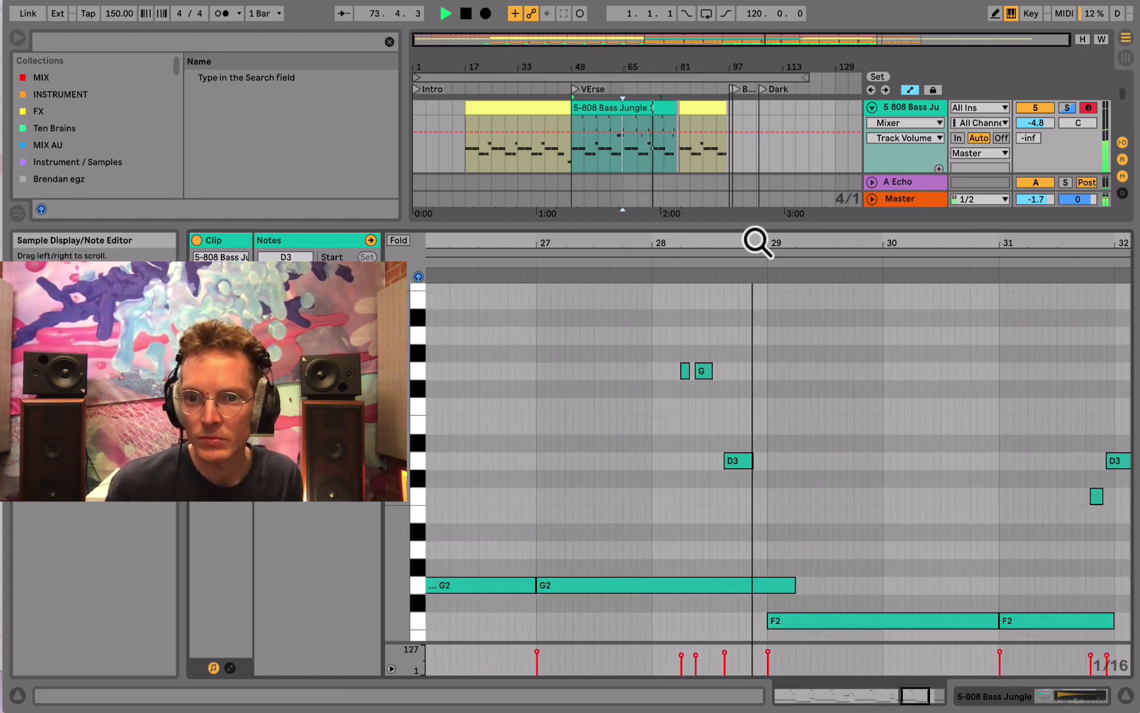
{"action": "left_click_drag", "start_coordinate": [964, 245], "coordinate": [712, 245]}
{"action": "left_click", "coordinate": [971, 696]}
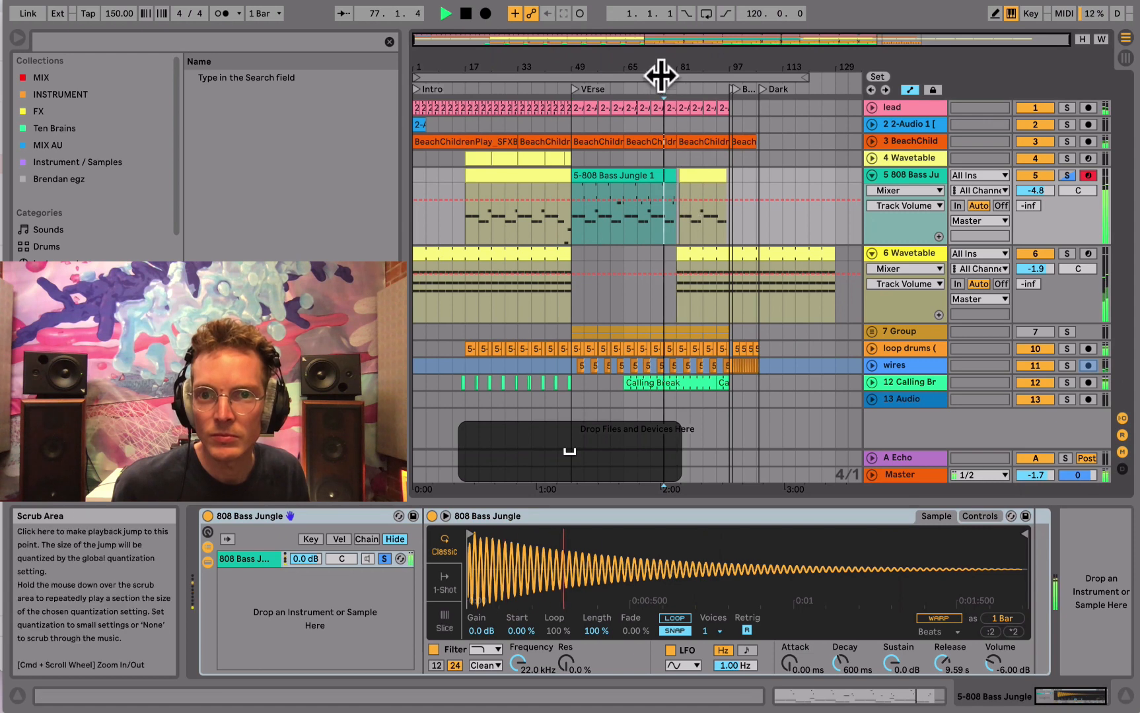
- Replay the end of the verse and split the 808 Bass clip at bar 79
{"action": "left_click_drag", "start_coordinate": [663, 71], "coordinate": [717, 223]}
{"action": "left_click", "coordinate": [697, 228]}
{"action": "key", "text": "space"}
{"action": "key", "text": "space"}
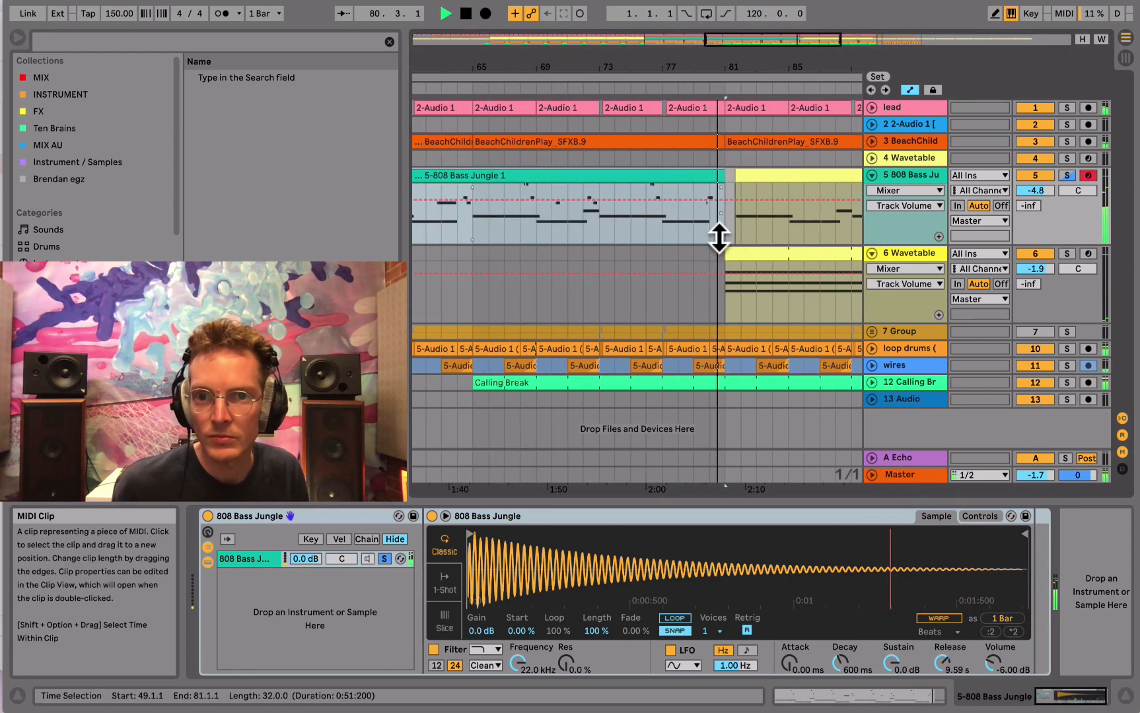
{"action": "left_click", "coordinate": [691, 228]}
{"action": "key", "text": "super+e"}
{"action": "key", "text": "space"}
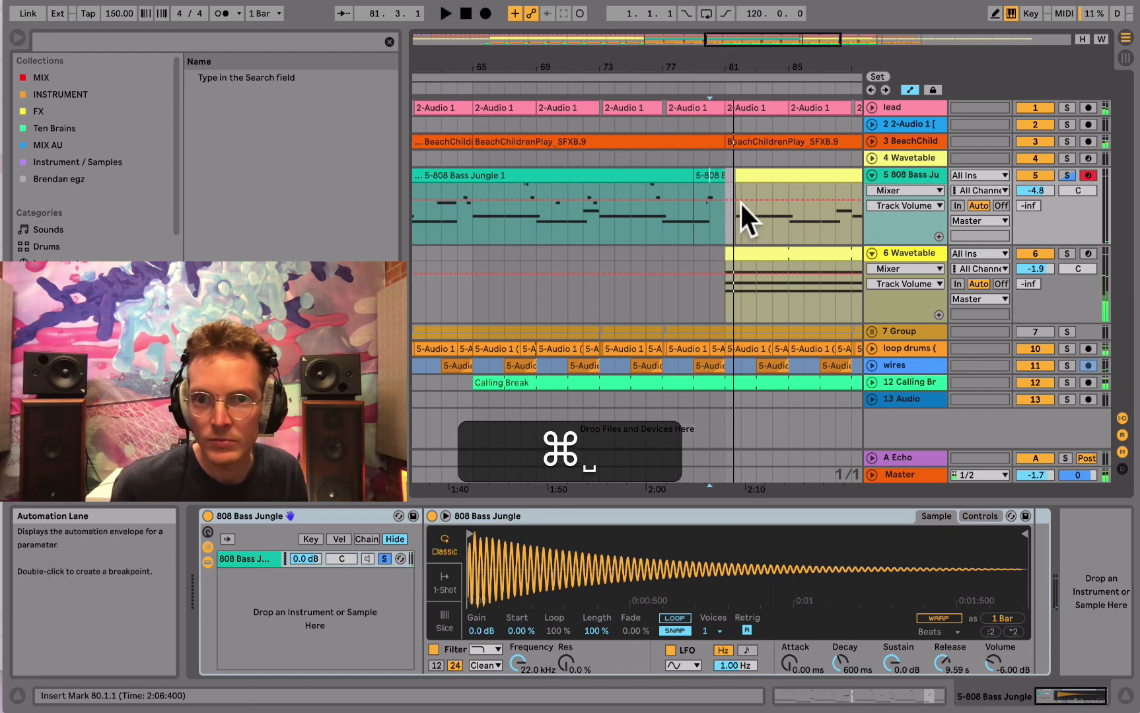
- In the split-off clip, move the C3 note to 31.4.3 and the D3 note to about bar 32, and replay the result
{"action": "left_click", "coordinate": [871, 692]}
{"action": "key", "text": "space"}
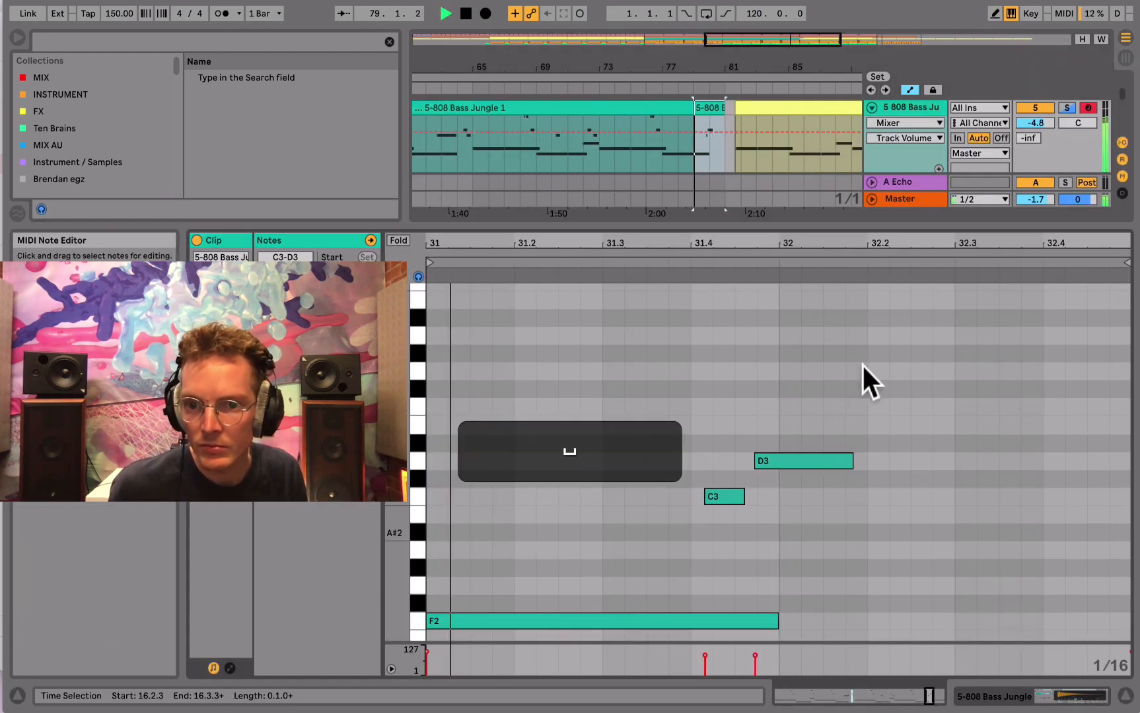
{"action": "left_click", "coordinate": [724, 503]}
{"action": "key", "text": "Right"}
{"action": "left_click", "coordinate": [779, 464]}
{"action": "key", "text": "Right"}
{"action": "key", "text": "Right"}
{"action": "key", "text": "Right"}
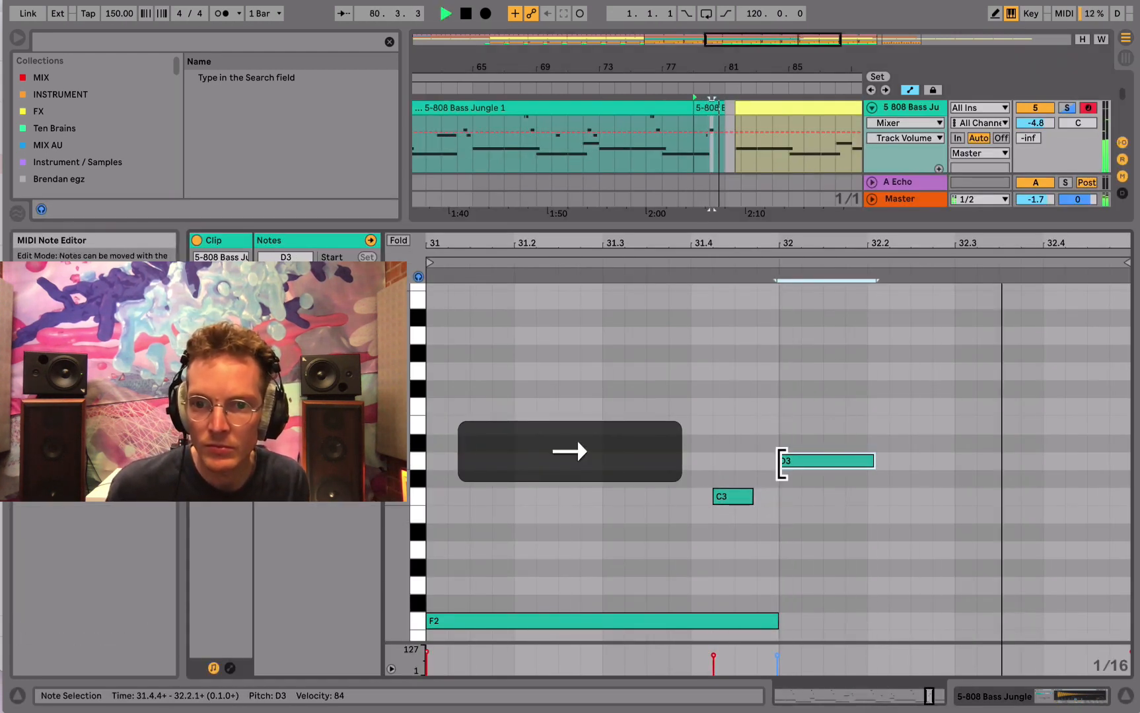
{"action": "left_click", "coordinate": [742, 495]}
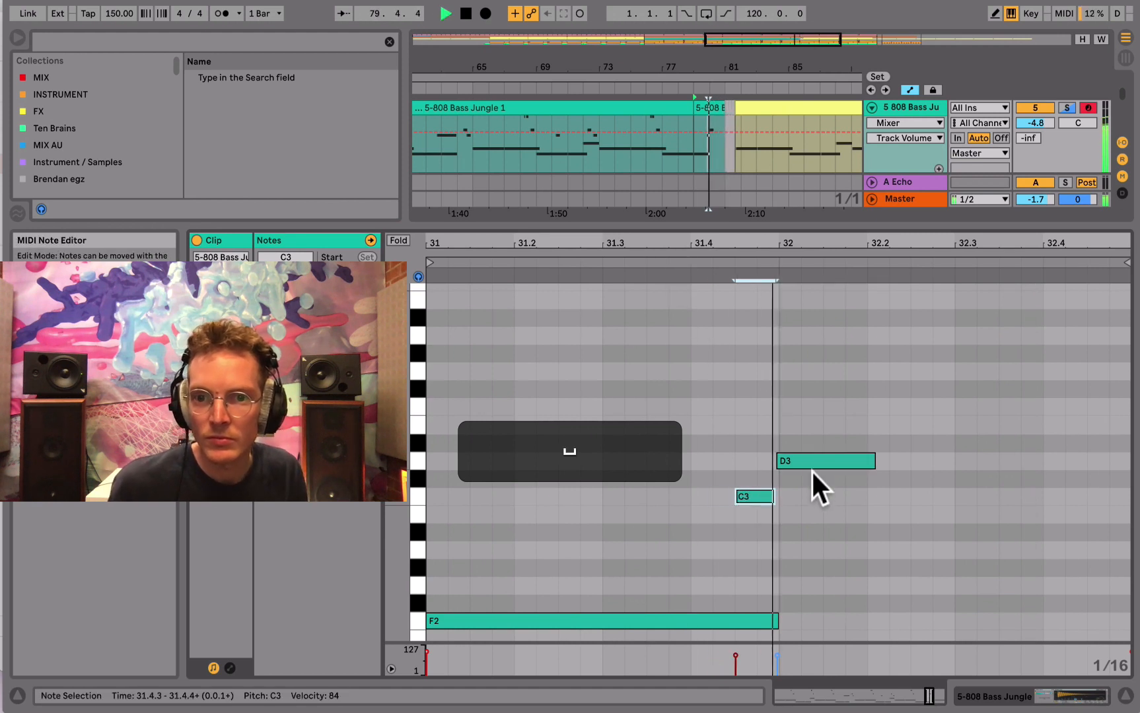
{"action": "mouse_move", "coordinate": [798, 460]}
{"action": "left_mouse_down"}
{"action": "mouse_move", "coordinate": [772, 456]}
{"action": "mouse_move", "coordinate": [808, 458]}
{"action": "mouse_move", "coordinate": [799, 457]}
{"action": "left_mouse_up"}
{"action": "key", "text": "space"}
{"action": "key", "text": "space"}
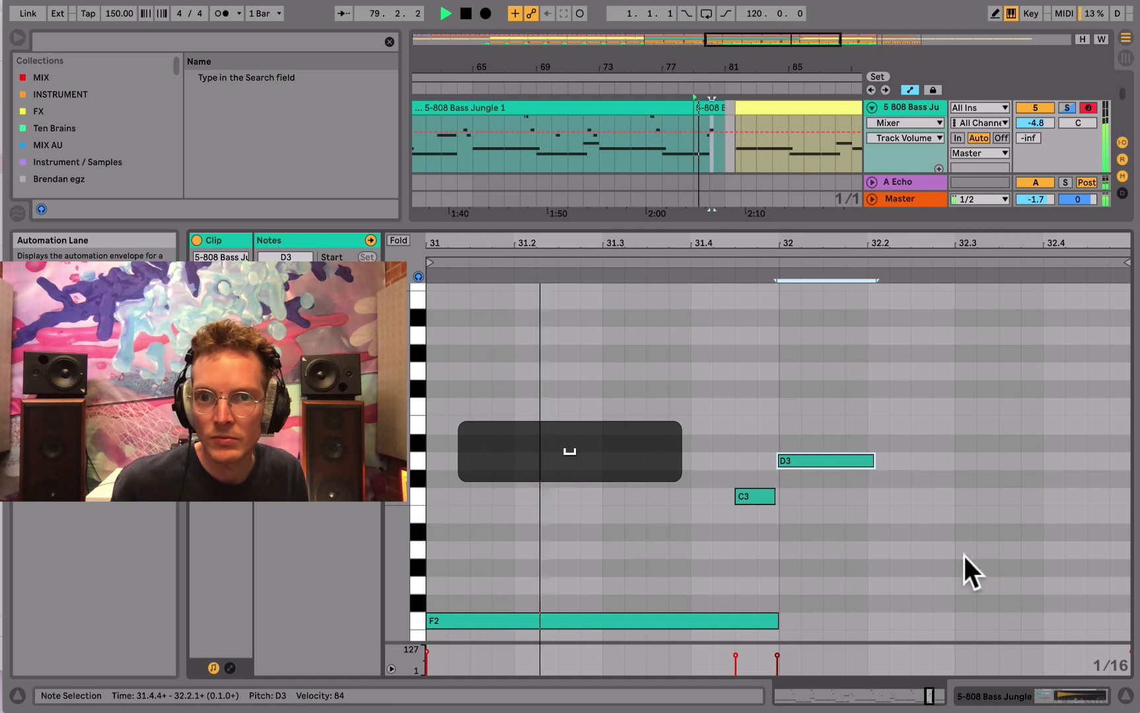
- Collapse the 808 Bass and Wavetable tracks, stop playback and insert a new MIDI track below the last audio track
{"action": "left_click", "coordinate": [1018, 695]}
{"action": "left_click", "coordinate": [872, 253]}
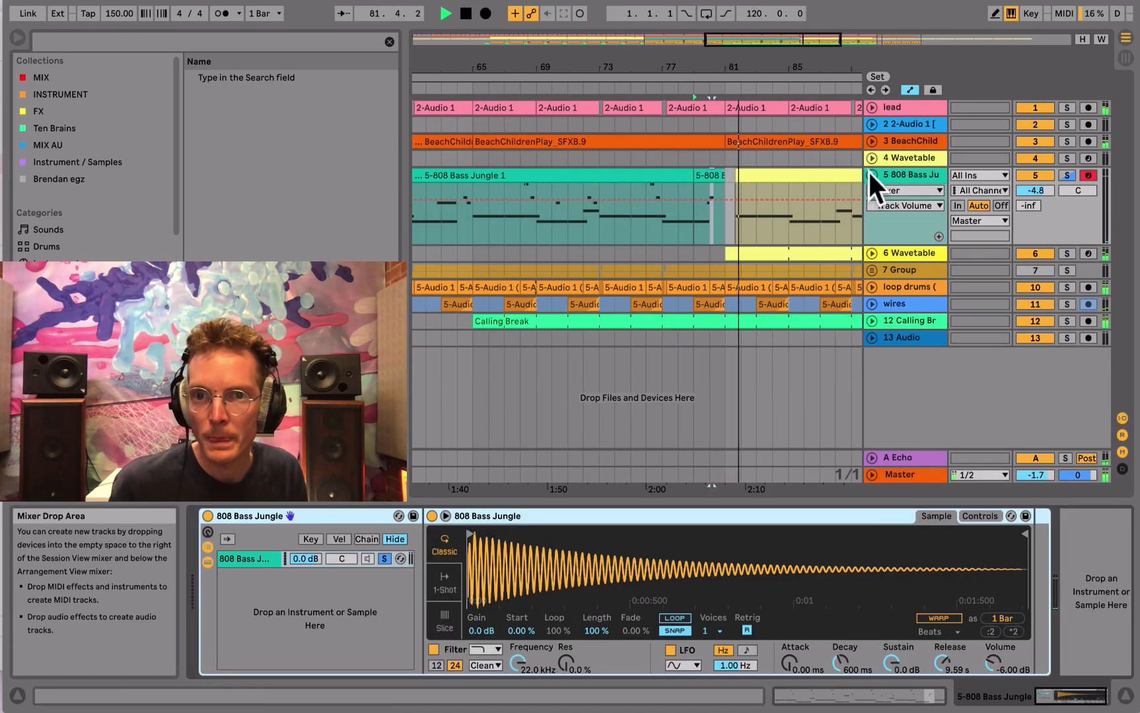
{"action": "left_click", "coordinate": [871, 175]}
{"action": "key", "text": "space"}
{"action": "right_click", "coordinate": [915, 318]}
{"action": "left_click", "coordinate": [950, 344]}
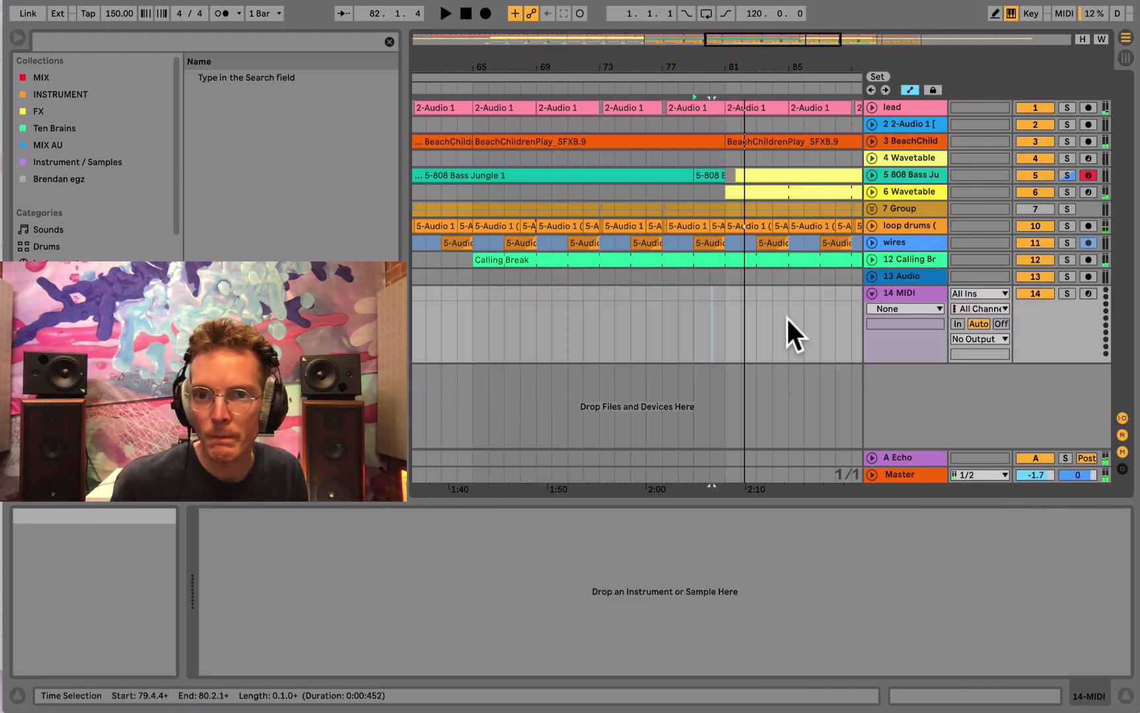
- Start playback from bar 97, copy the 32-bar verse section from bar 65 on all tracks, and paste it as inserted time at 106.1.1
{"action": "left_click_drag", "start_coordinate": [651, 56], "coordinate": [651, 28]}
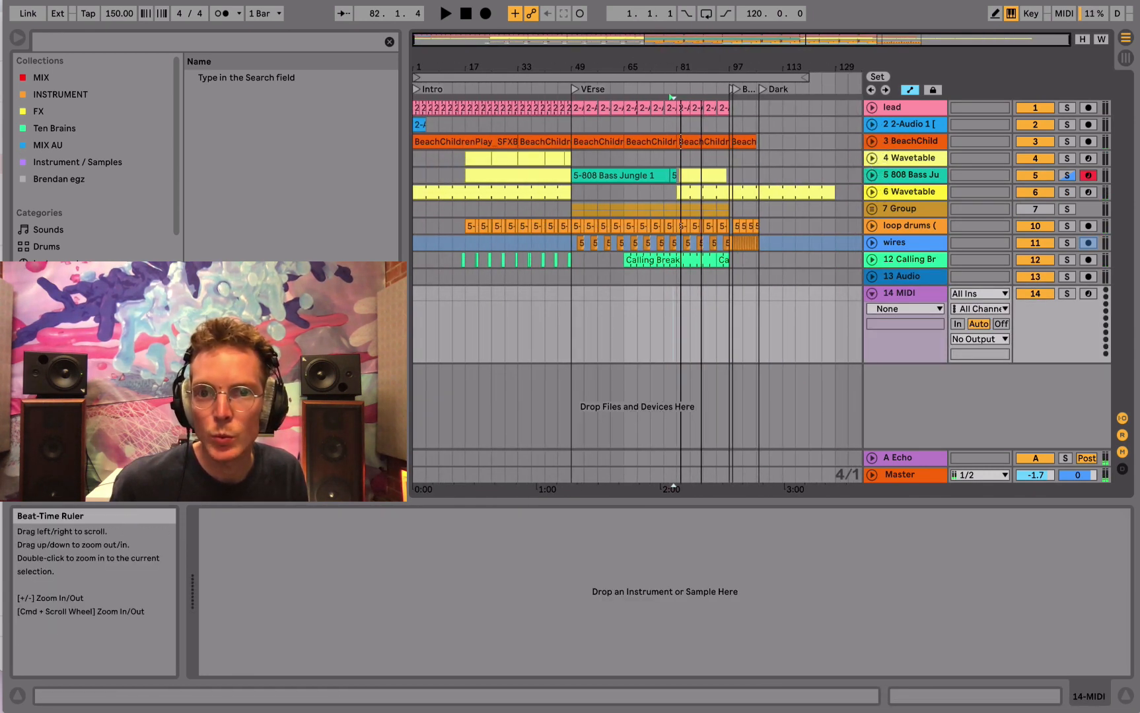
{"action": "left_click", "coordinate": [732, 169]}
{"action": "left_click", "coordinate": [744, 169]}
{"action": "key", "text": "space"}
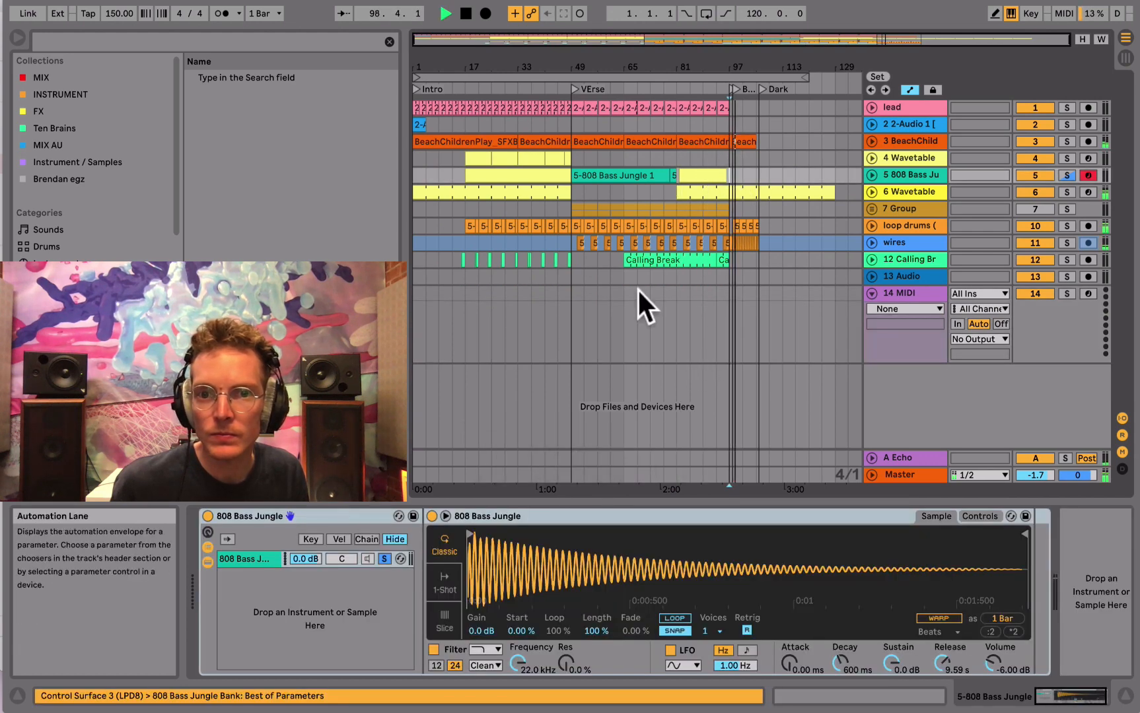
{"action": "left_click_drag", "start_coordinate": [624, 337], "coordinate": [704, 205]}
{"action": "left_click_drag", "start_coordinate": [711, 159], "coordinate": [570, 101]}
{"action": "key", "text": "super+c"}
{"action": "left_click", "coordinate": [569, 103]}
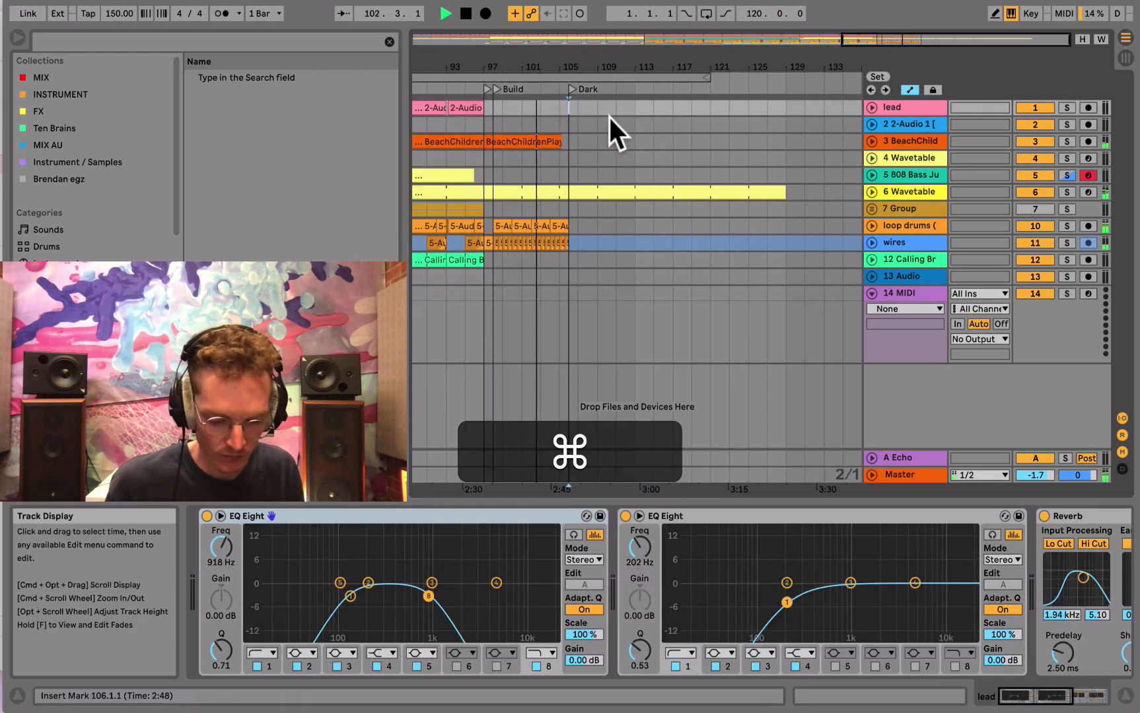
{"action": "key", "text": "shift+super+v"}
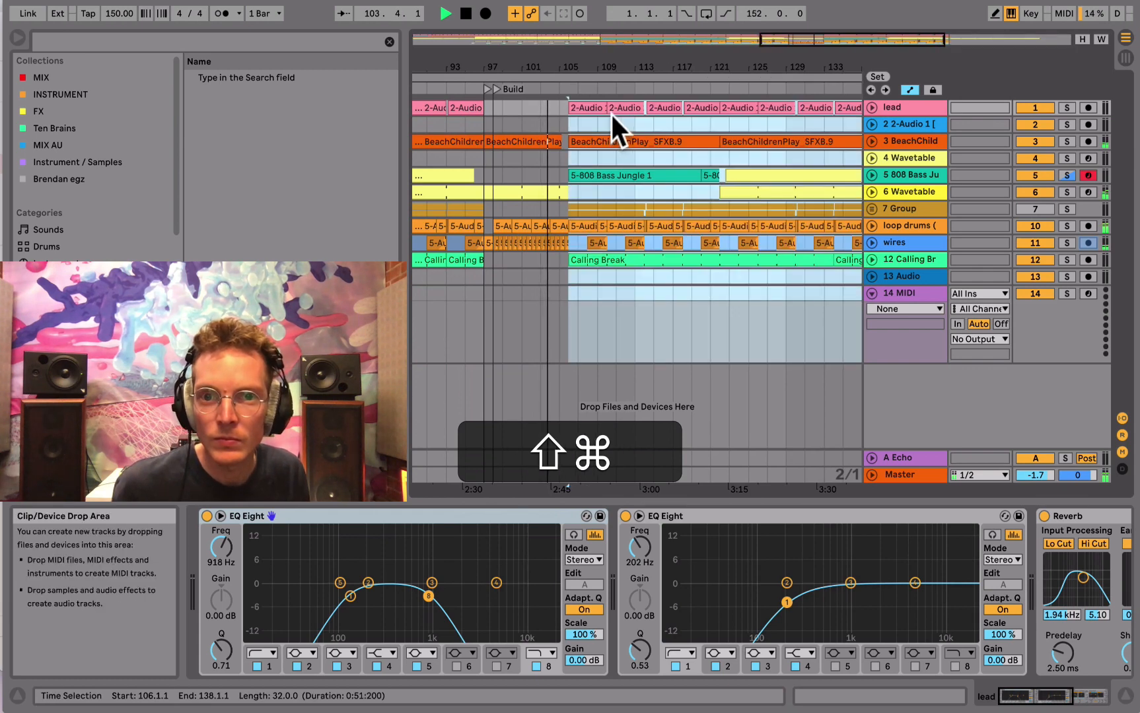
- Collapse the new MIDI track, expand track 6 Wavetable and extend its clip from the build across the gap to bar 123
{"action": "left_click_drag", "start_coordinate": [611, 78], "coordinate": [611, 47]}
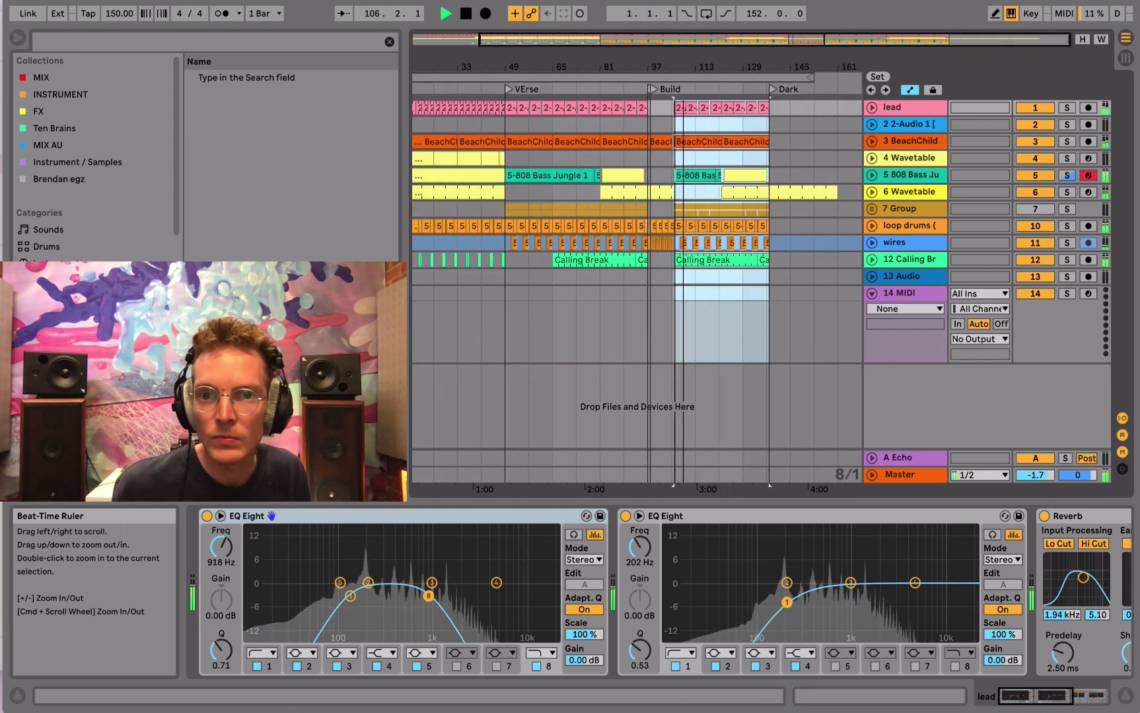
{"action": "left_click_drag", "start_coordinate": [683, 67], "coordinate": [683, 91]}
{"action": "left_click", "coordinate": [871, 291]}
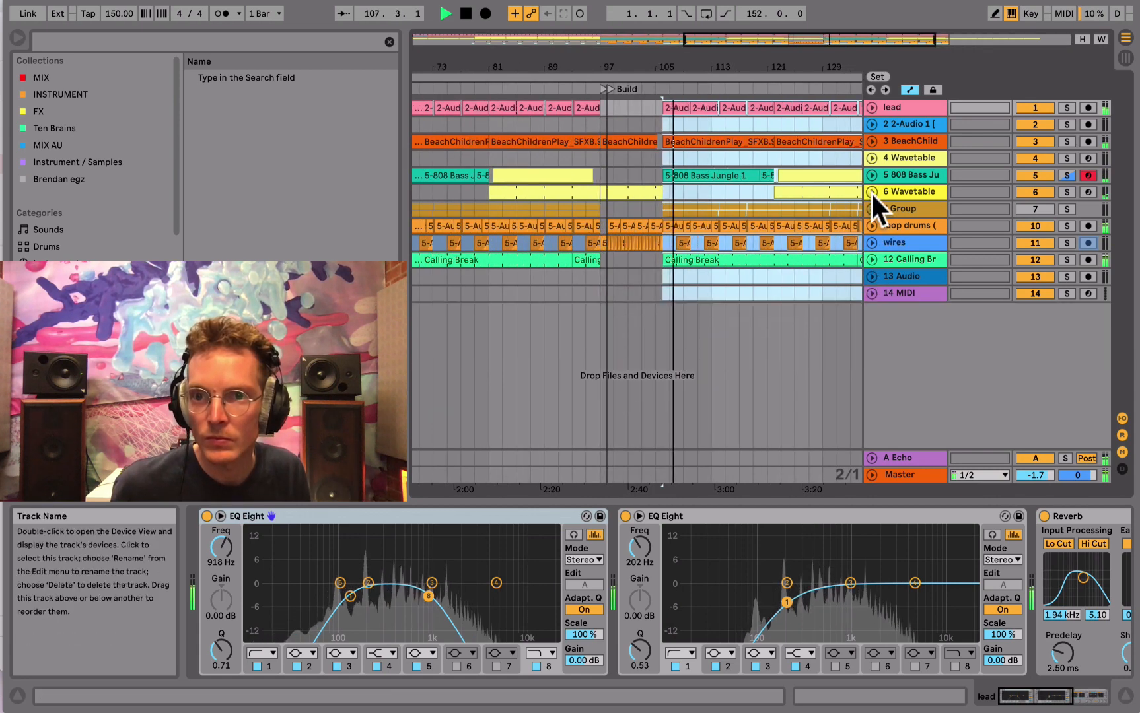
{"action": "left_click", "coordinate": [871, 191]}
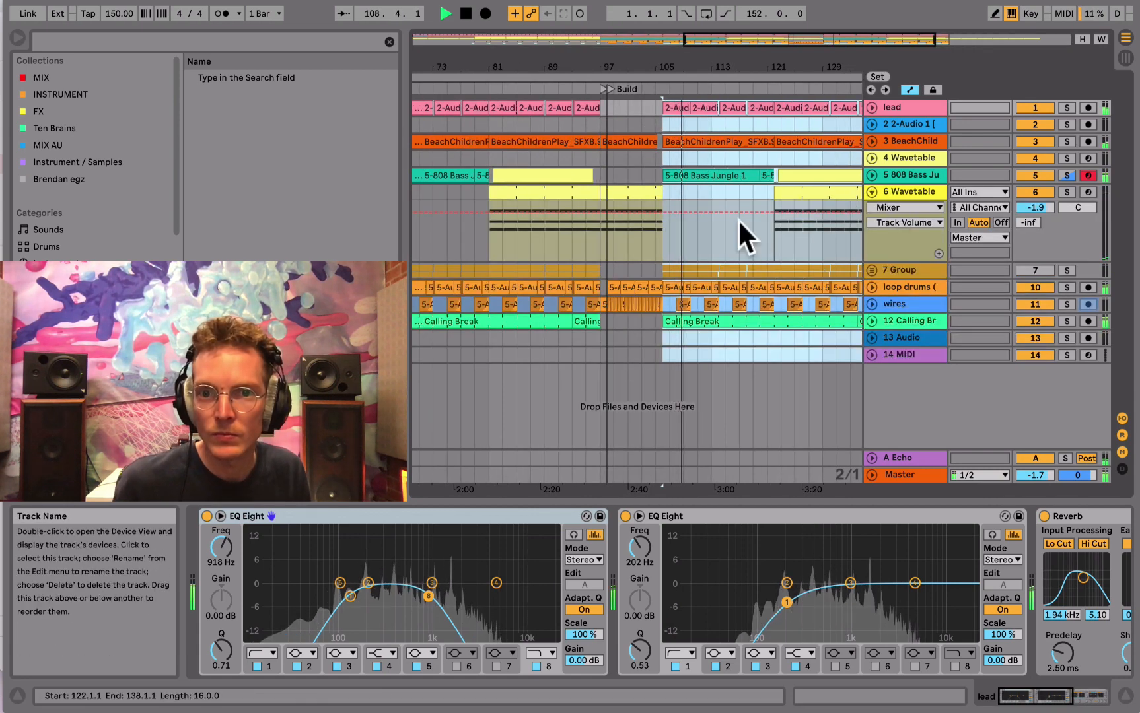
{"action": "left_click", "coordinate": [767, 198]}
{"action": "left_click_drag", "start_coordinate": [773, 199], "coordinate": [781, 158]}
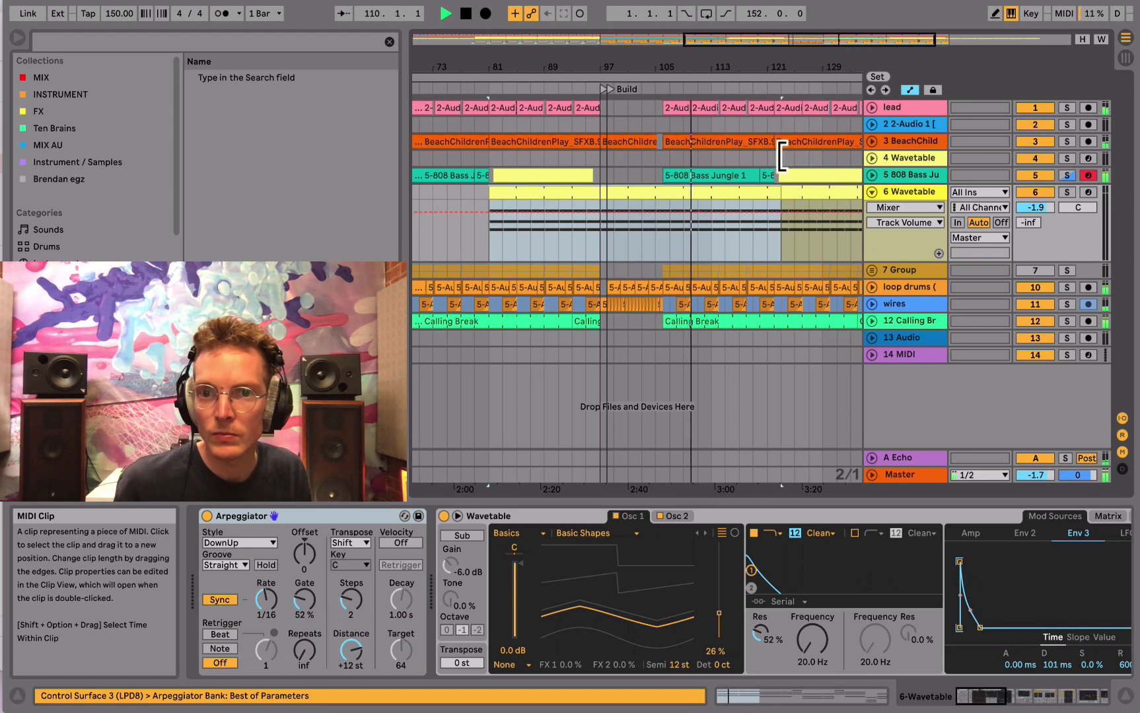
- Show the Filter 1 Freq automation on track 6 Wavetable and replay the arrangement from bar 93
{"action": "left_click", "coordinate": [894, 192]}
{"action": "left_click", "coordinate": [816, 639]}
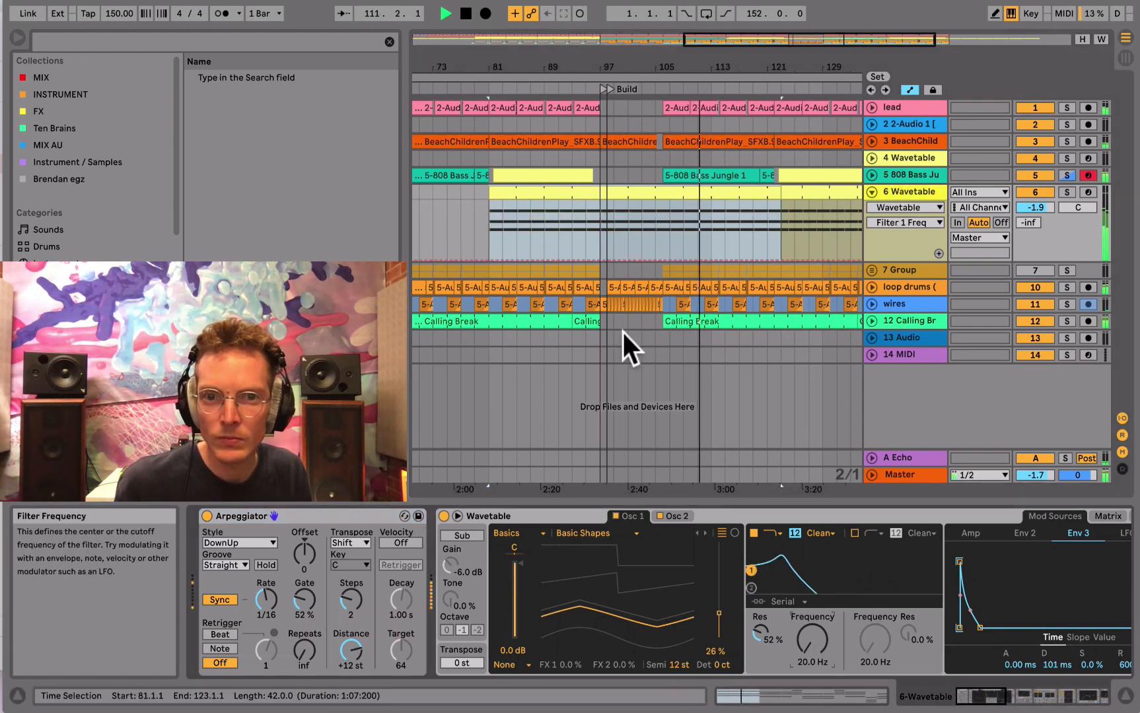
{"action": "key", "text": "space"}
{"action": "key", "text": "space"}
{"action": "left_click", "coordinate": [573, 243]}
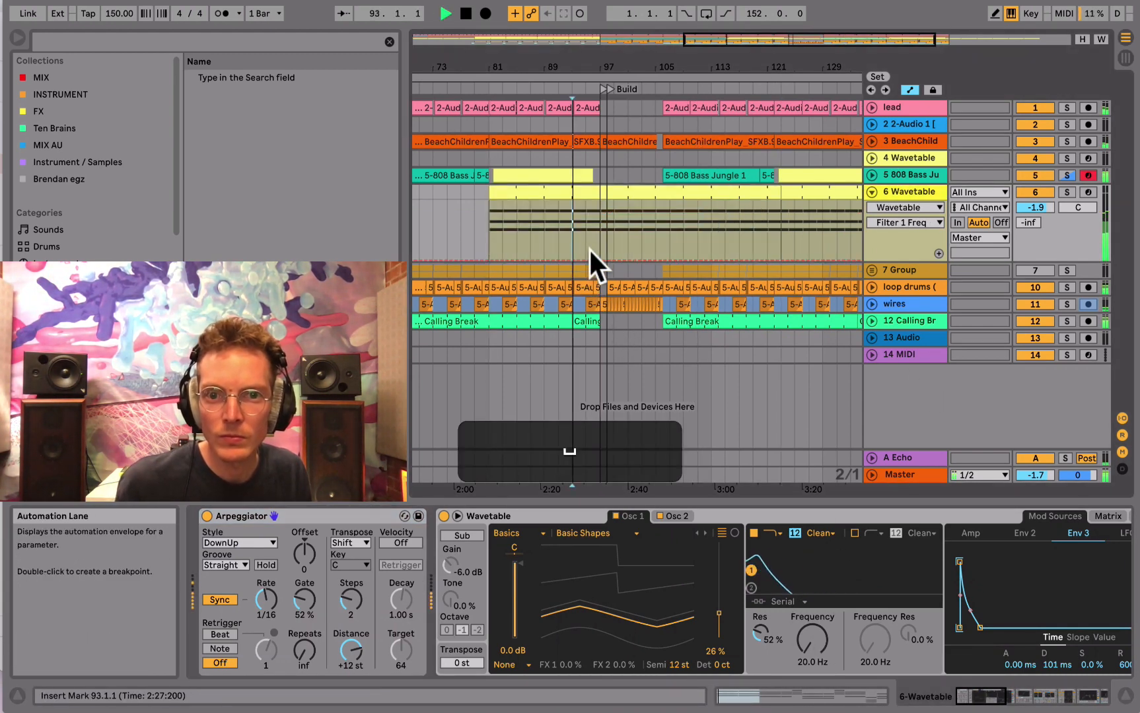
{"action": "mouse_move", "coordinate": [513, 69]}
{"action": "left_mouse_down"}
{"action": "mouse_move", "coordinate": [628, 74]}
{"action": "mouse_move", "coordinate": [524, 72]}
{"action": "left_mouse_up"}
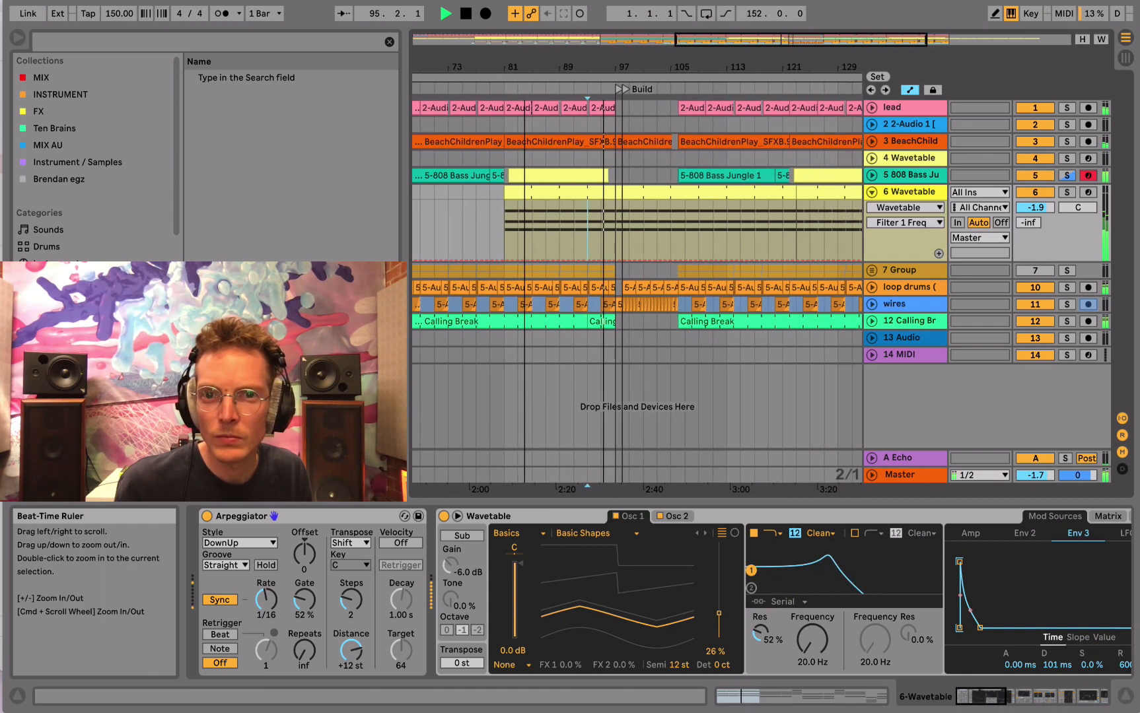
- Add Filter 1 Freq breakpoints at about bars 102 and 105 to ramp the cutoff up through the build, and replay from 101.1.1
{"action": "left_click", "coordinate": [650, 259]}
{"action": "left_click_drag", "start_coordinate": [670, 259], "coordinate": [671, 249]}
{"action": "left_click", "coordinate": [642, 244]}
{"action": "key", "text": "space"}
{"action": "key", "text": "space"}
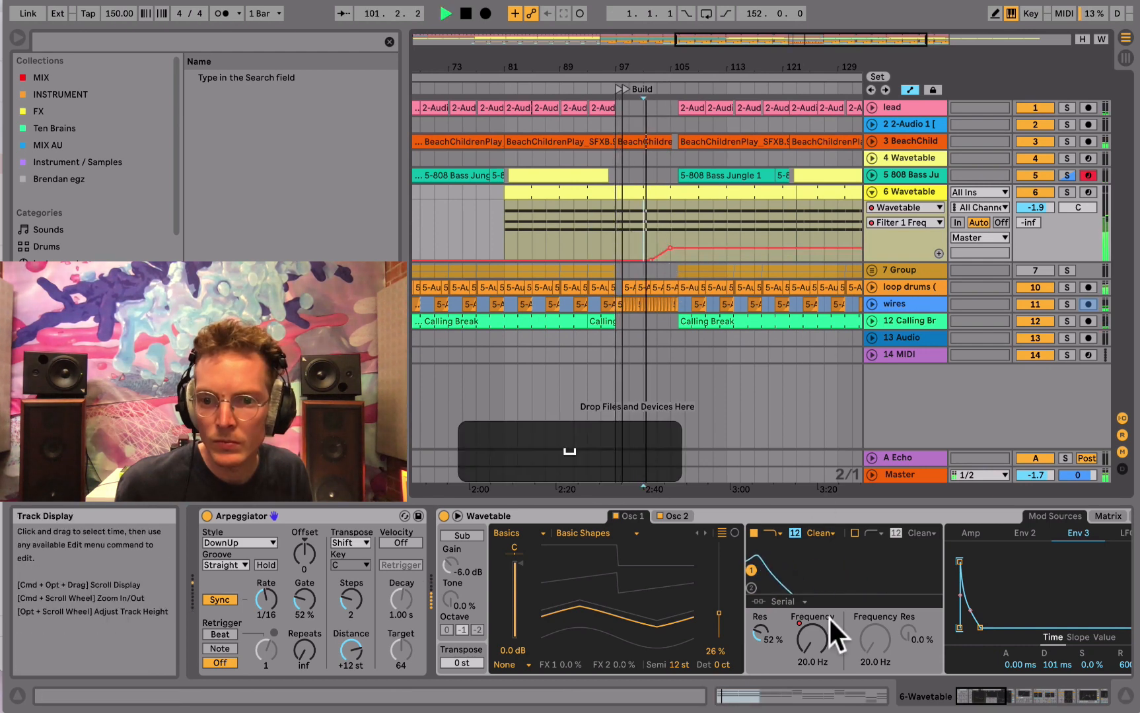
- Raise the filter ramp's peak to about 1 kHz at bar 106, and drop the cutoff back to 20 Hz shortly after
{"action": "left_click", "coordinate": [796, 618]}
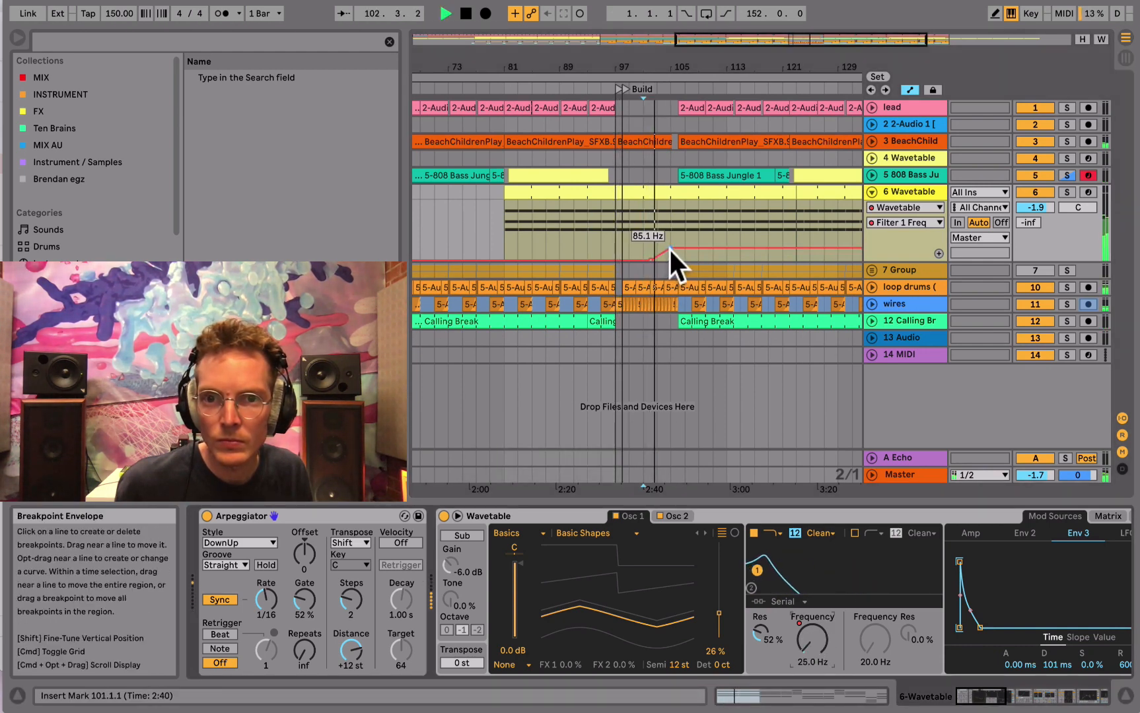
{"action": "left_click_drag", "start_coordinate": [667, 247], "coordinate": [670, 229]}
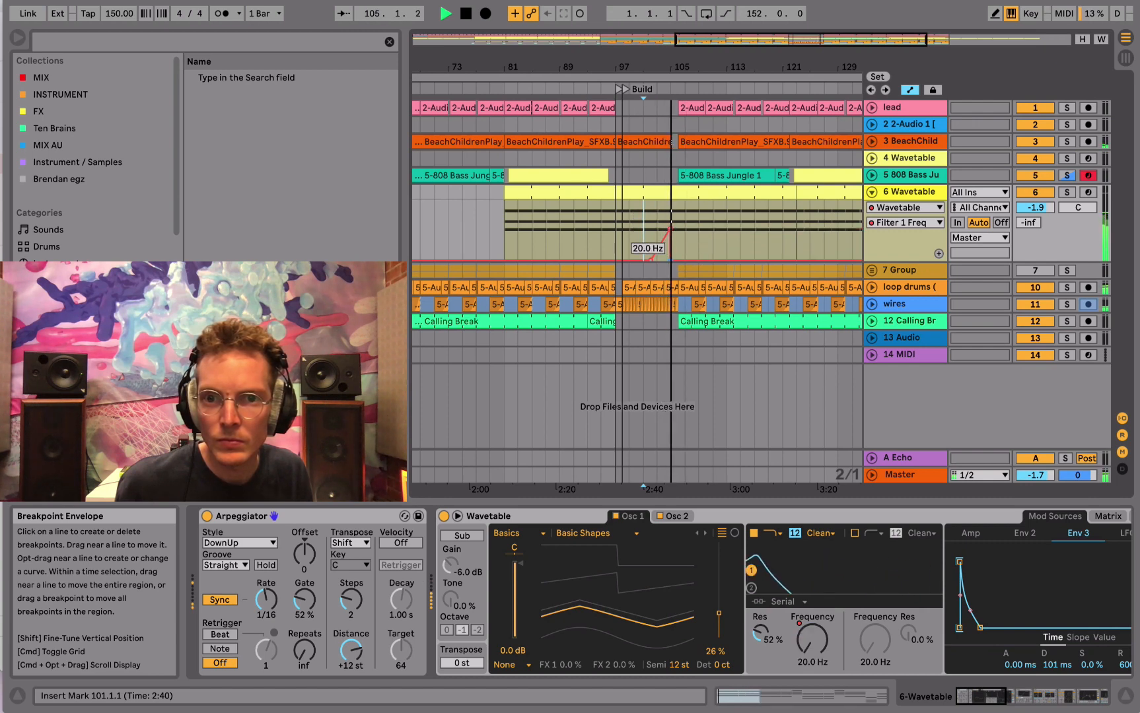
{"action": "left_click_drag", "start_coordinate": [670, 260], "coordinate": [669, 229]}
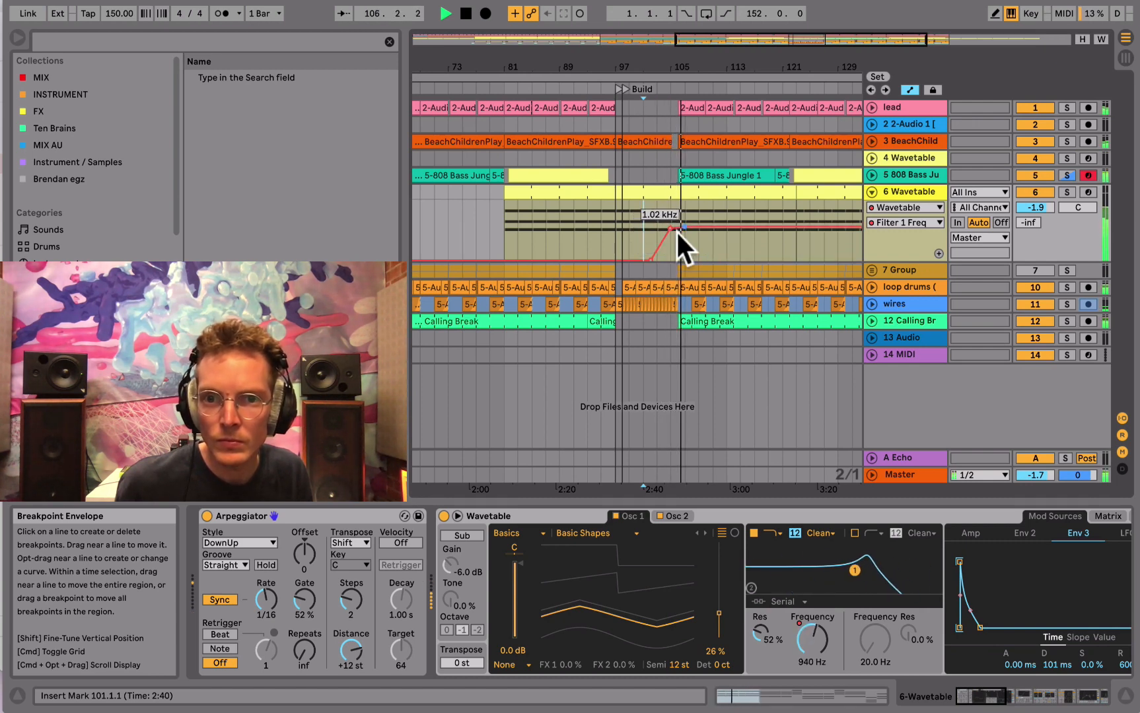
{"action": "left_click_drag", "start_coordinate": [666, 76], "coordinate": [667, 116]}
{"action": "left_click_drag", "start_coordinate": [659, 230], "coordinate": [802, 243]}
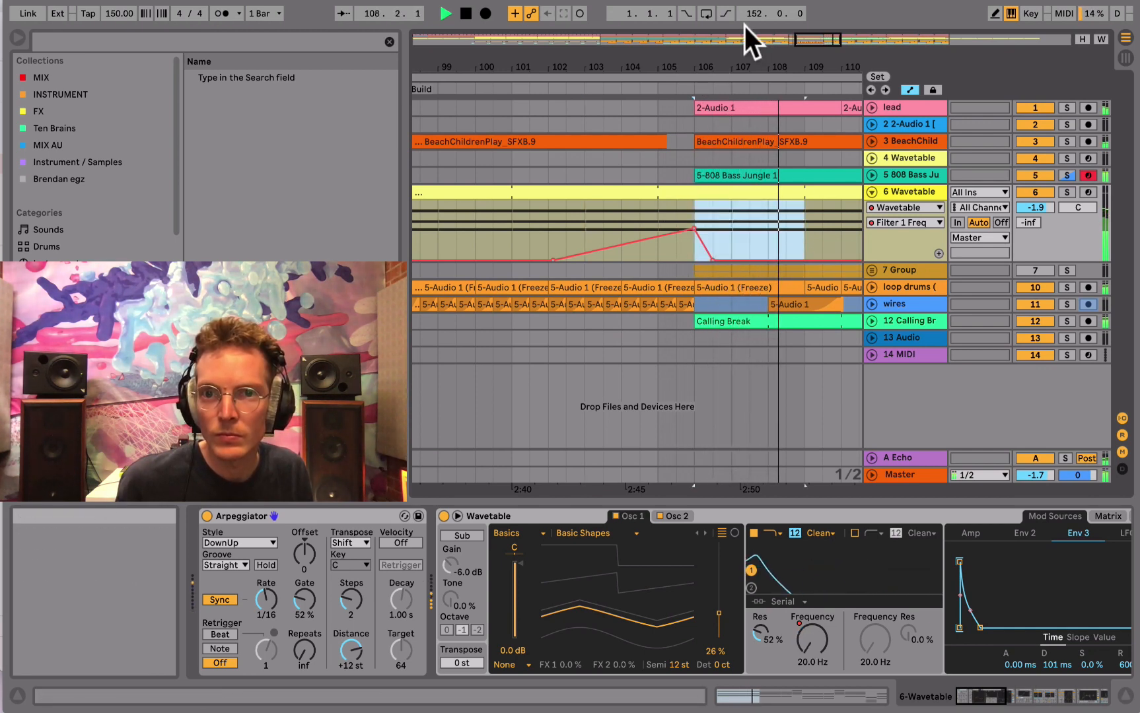
- Try to duplicate the three bars of filter automation from bar 106, and undo it
{"action": "left_click_drag", "start_coordinate": [756, 66], "coordinate": [757, 49]}
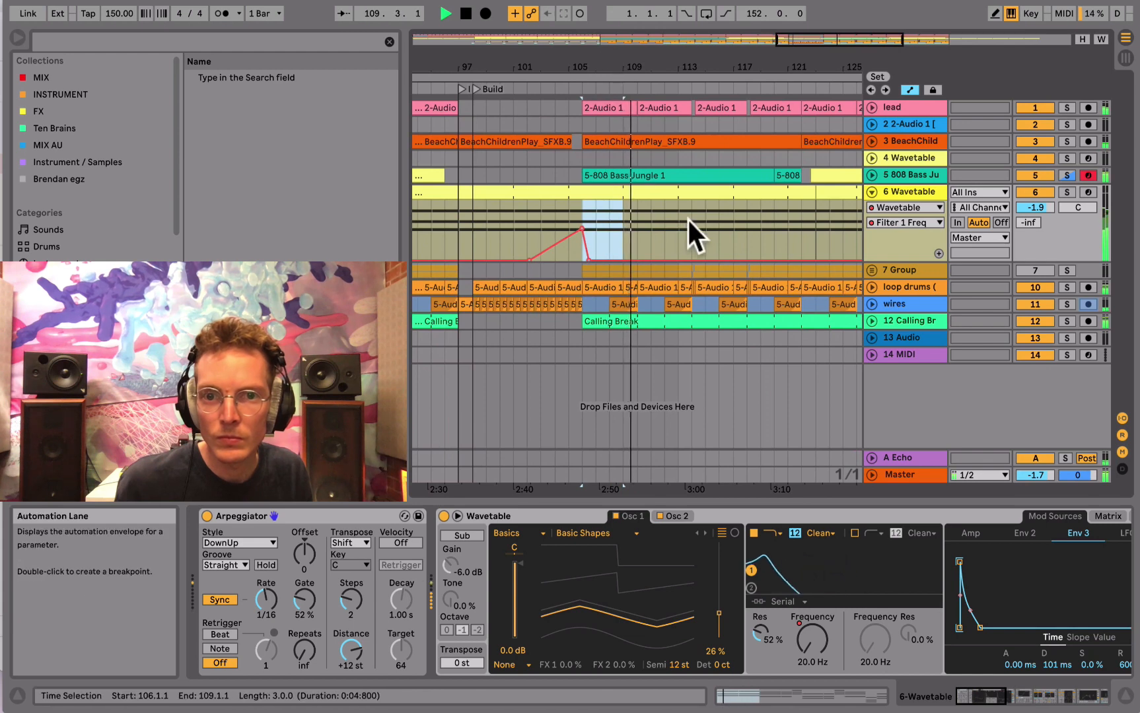
{"action": "key", "text": "super+d"}
{"action": "key", "text": "super+z"}
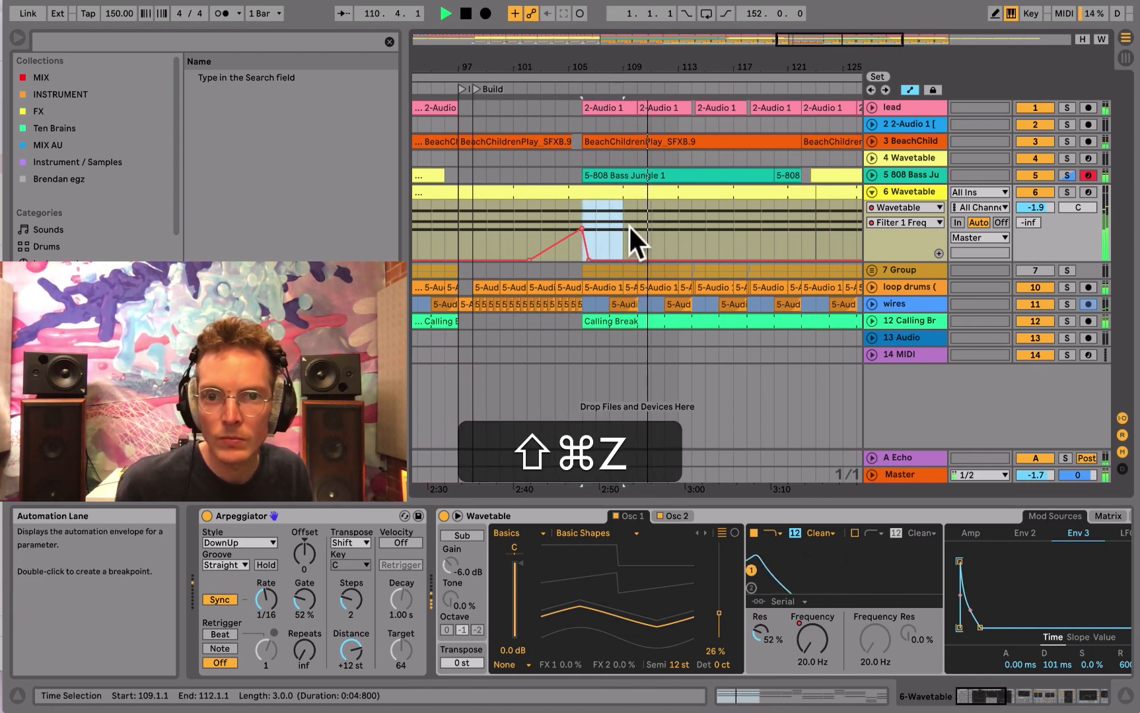
- Select the four bars of filter automation starting at bar 106 and duplicate them repeatedly along the pasted section
{"action": "left_click", "coordinate": [636, 229], "text": "shift"}
{"action": "key", "text": "super+d"}
- Keep duplicating the four-bar filter automation until it reaches the Dark locator at the end of the pasted section
{"action": "key", "text": "super+d"}
{"action": "key", "text": "super+d"}
{"action": "key", "text": "super+d"}
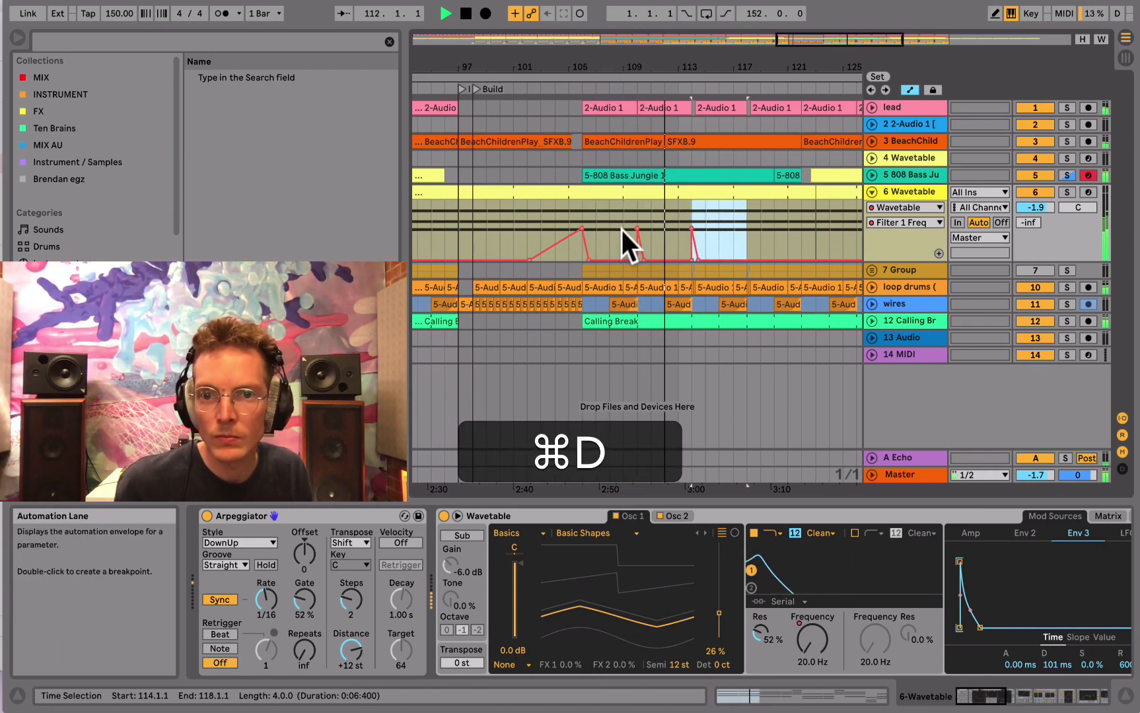
{"action": "key", "text": "super+d"}
{"action": "key", "text": "super+d"}
{"action": "key", "text": "super+d"}
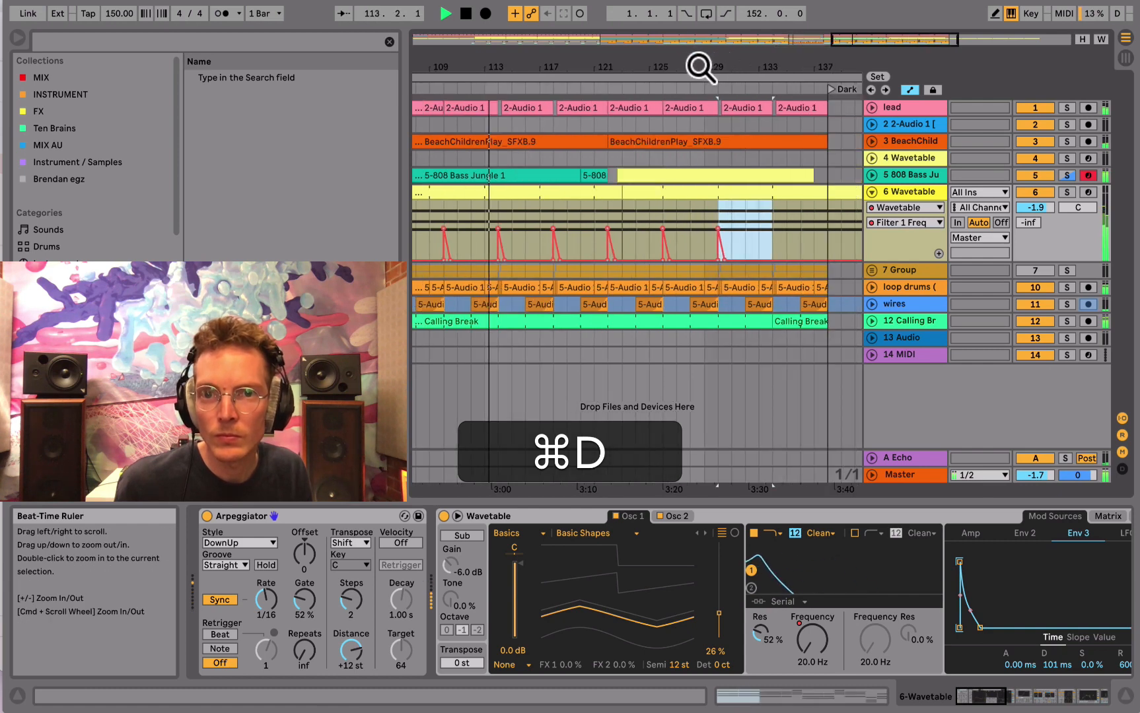
{"action": "left_click_drag", "start_coordinate": [700, 65], "coordinate": [699, 34]}
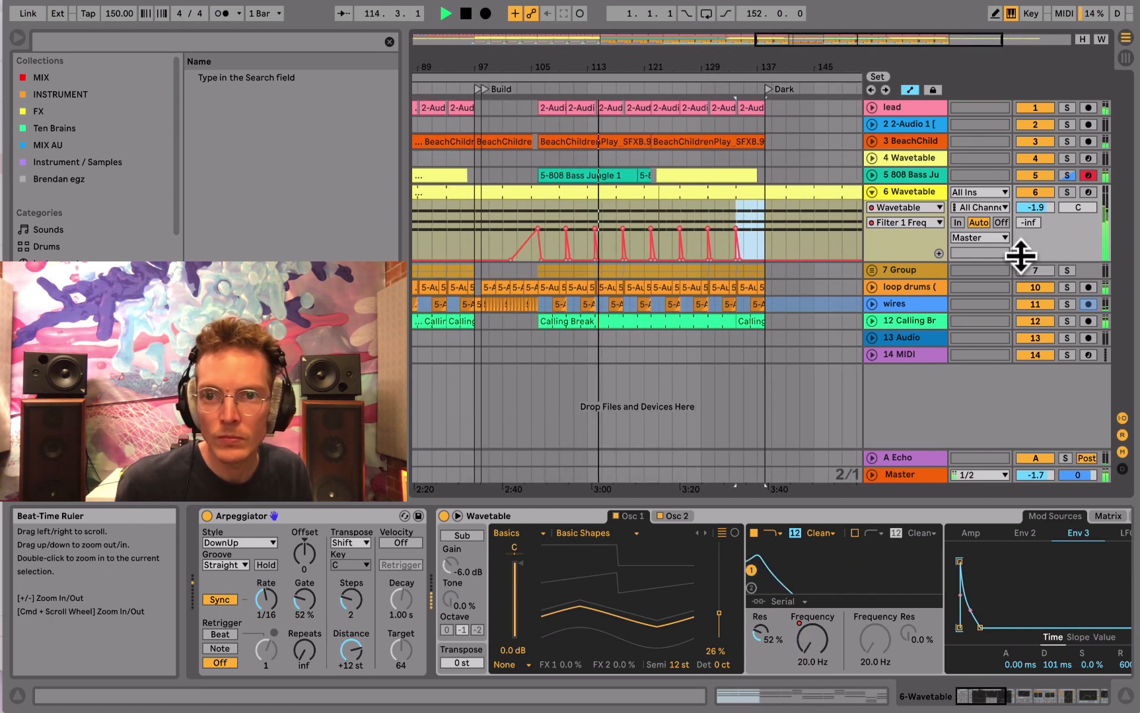
- Lower all filter automation peaks between bars 105 and 141 to about 216 Hz, replay from bar 103, and collapse the Wavetable lane
{"action": "left_click_drag", "start_coordinate": [790, 230], "coordinate": [564, 240]}
{"action": "key", "text": "alt"}
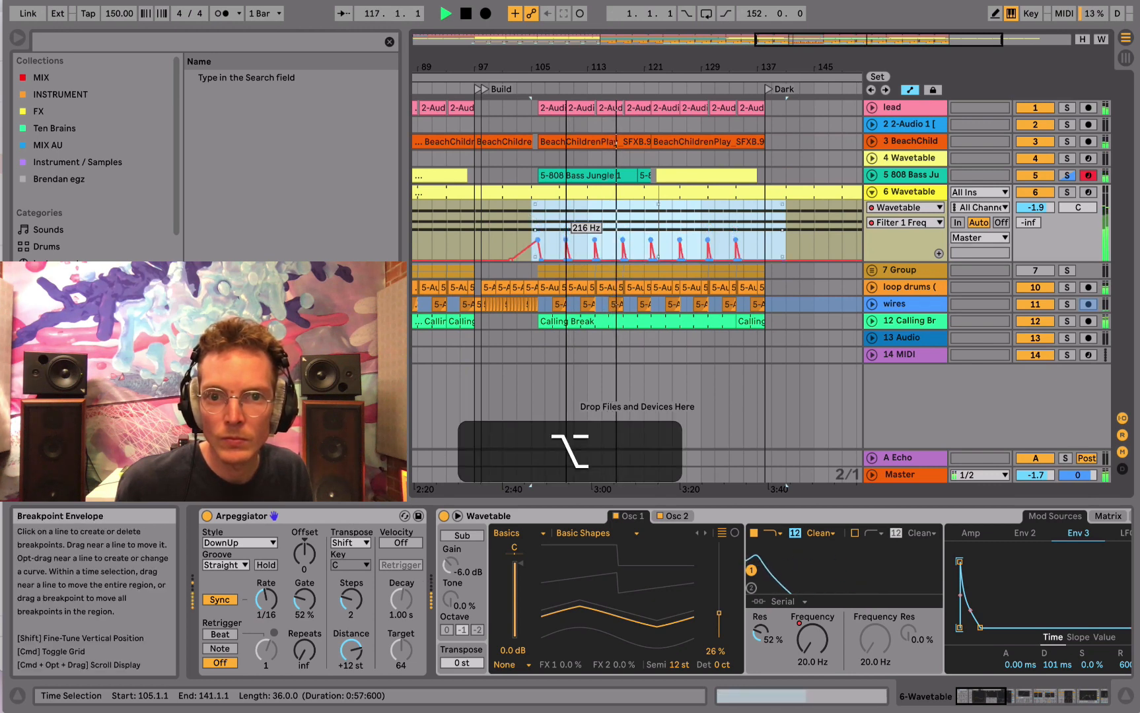
{"action": "left_click", "coordinate": [517, 223]}
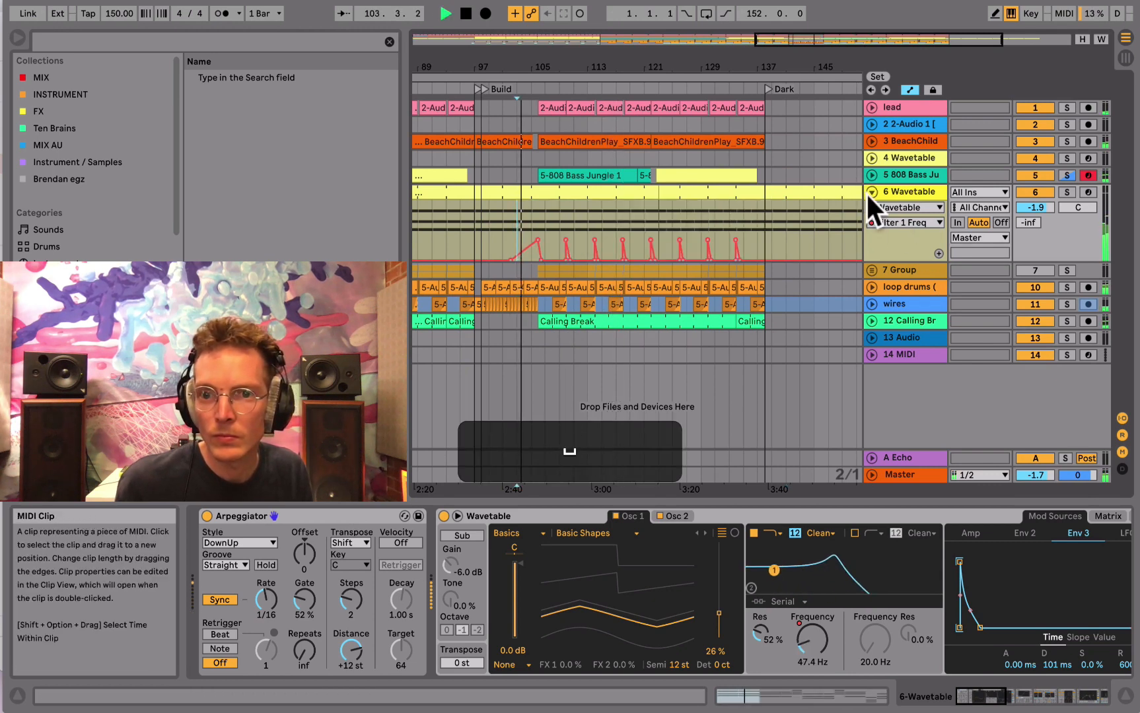
{"action": "left_click", "coordinate": [869, 192]}
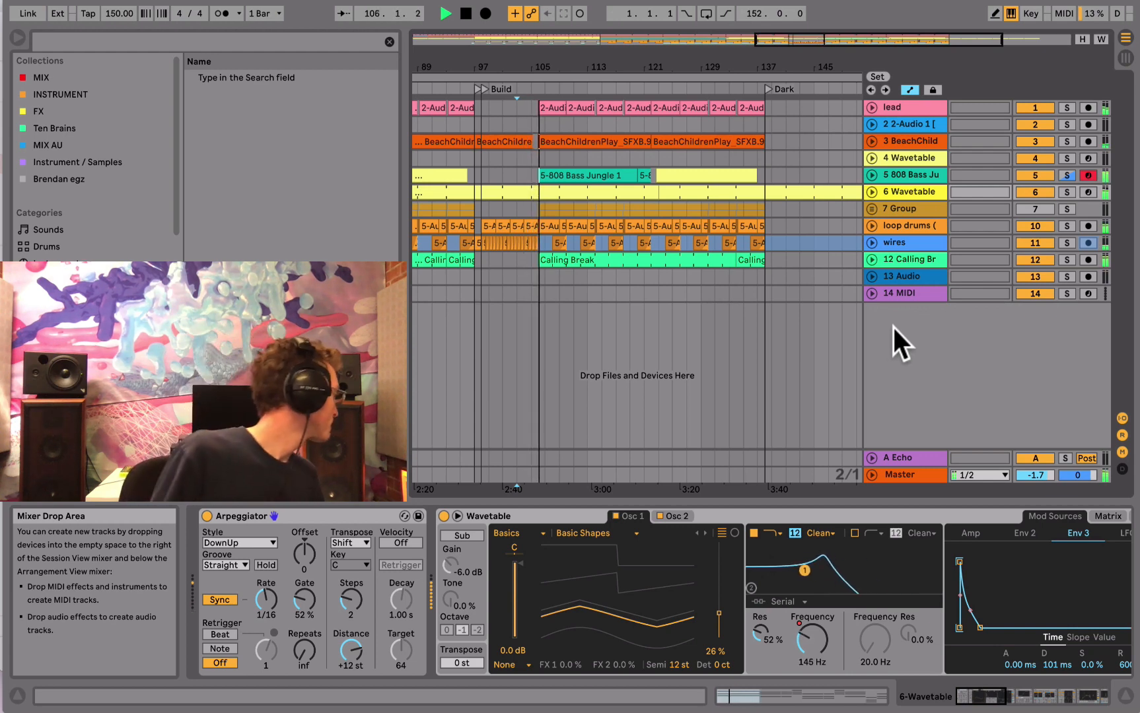
- Select the empty MIDI track 14, stop playback, and switch to Splice to search the samples for "chord"
{"action": "left_click", "coordinate": [906, 292]}
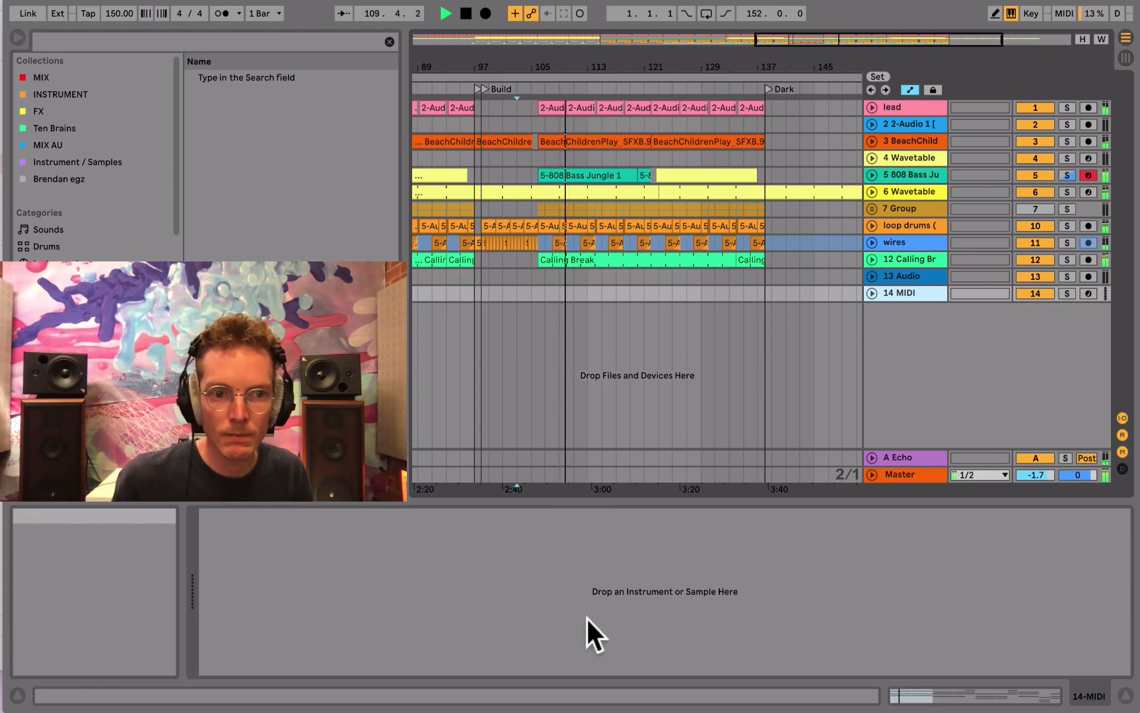
{"action": "key", "text": "space"}
{"action": "mouse_move", "coordinate": [291, 687]}
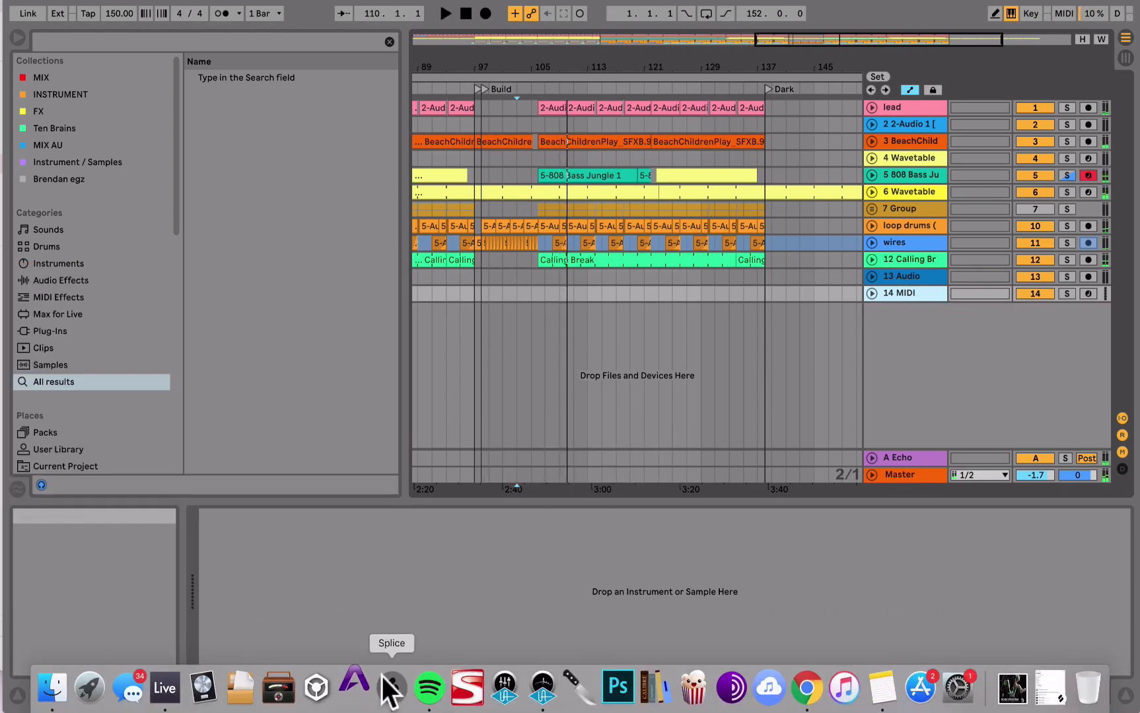
{"action": "left_click", "coordinate": [389, 686]}
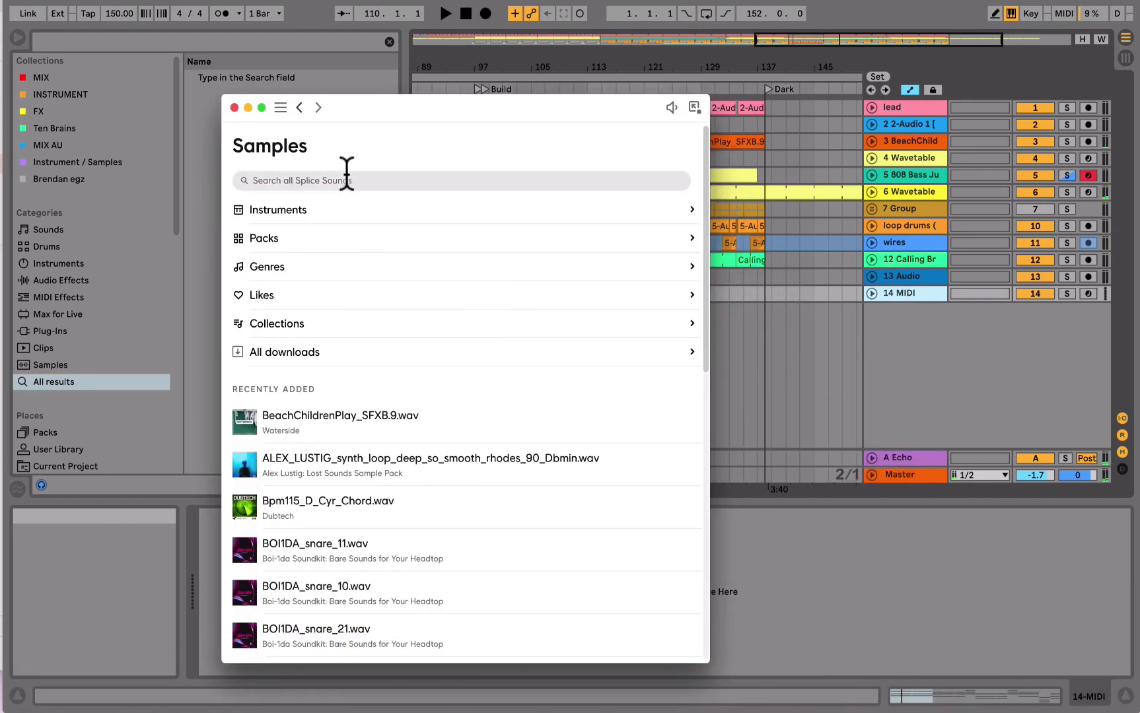
{"action": "left_click", "coordinate": [347, 177]}
{"action": "type", "text": "chord"}
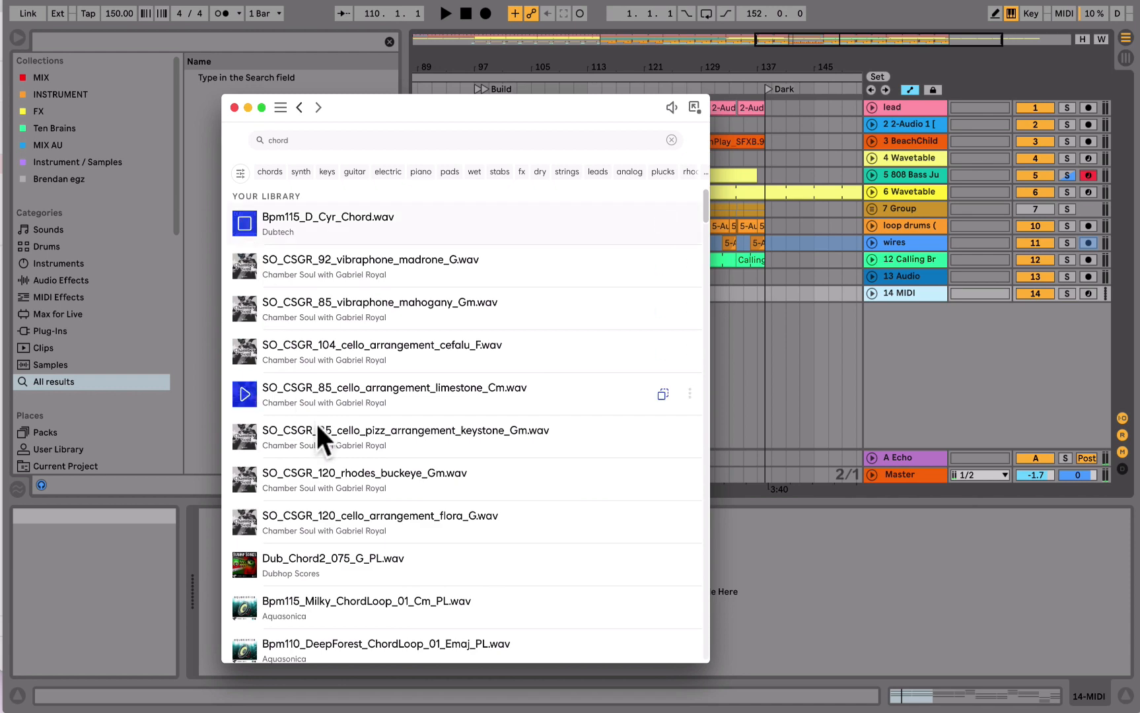
- Audition the chord loops and one-shots in the Splice library one after another to find a dub-style stab
{"action": "key", "text": "Down"}
{"action": "key", "text": "Down"}
{"action": "key", "text": "Down"}
{"action": "key", "text": "Down"}
{"action": "key", "text": "Down"}
{"action": "key", "text": "Down"}
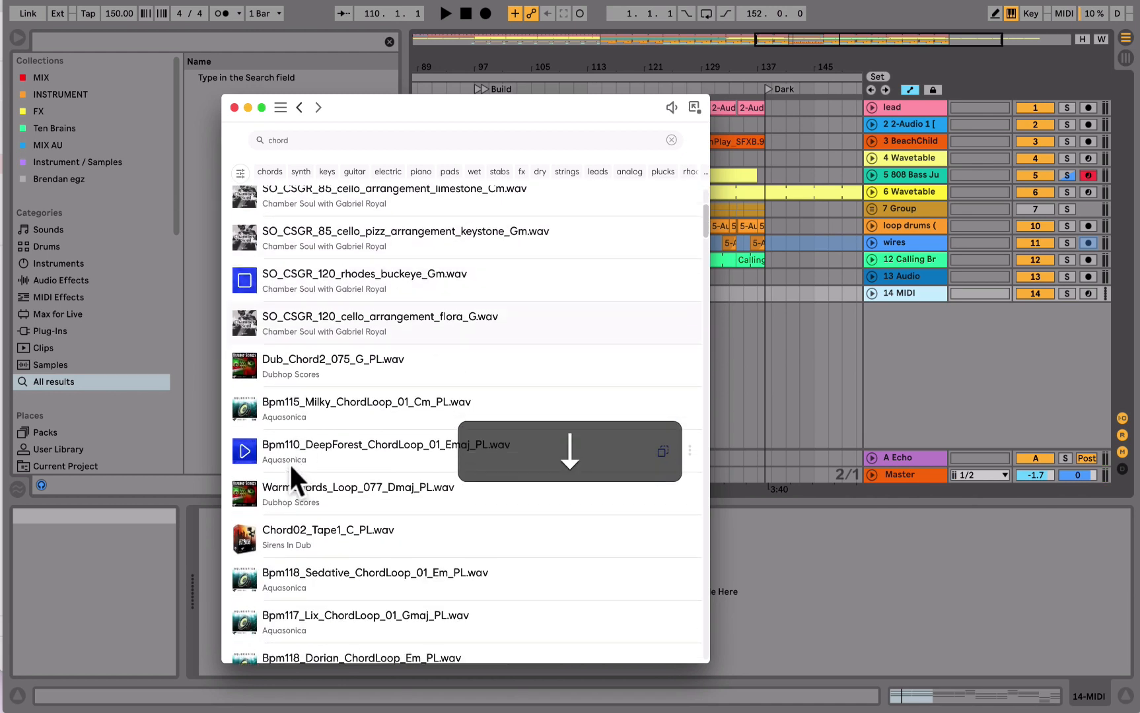
{"action": "key", "text": "Down"}
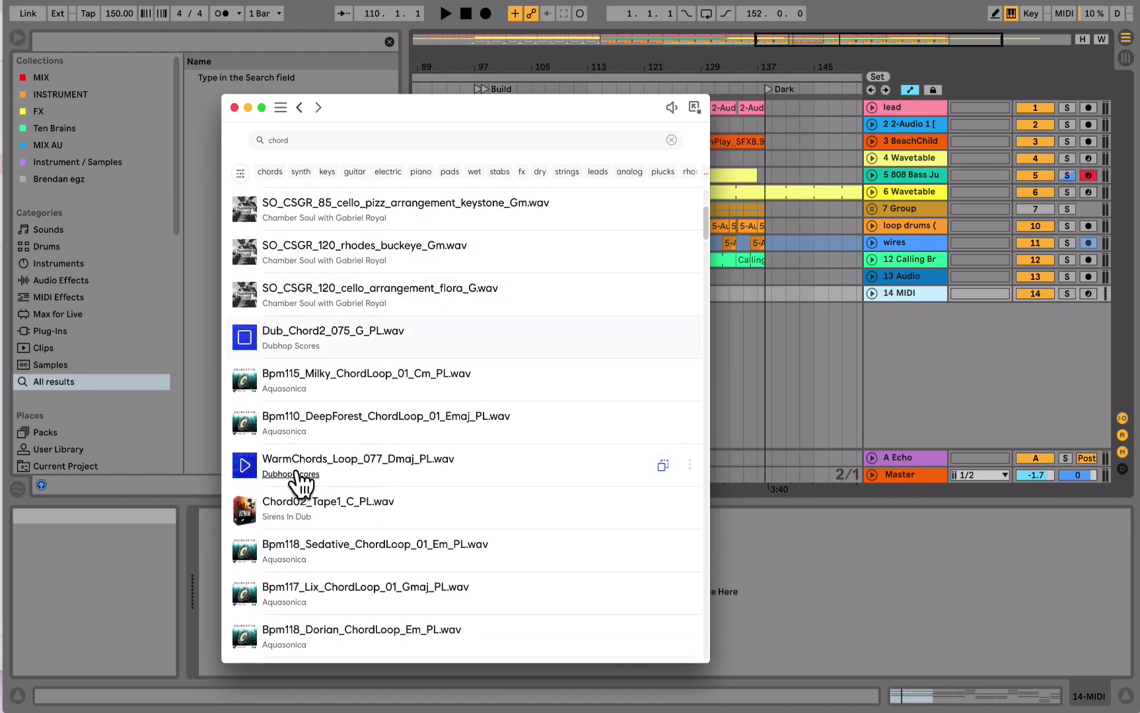
{"action": "key", "text": "Down"}
{"action": "key", "text": "Down"}
{"action": "key", "text": "Down"}
{"action": "key", "text": "Down"}
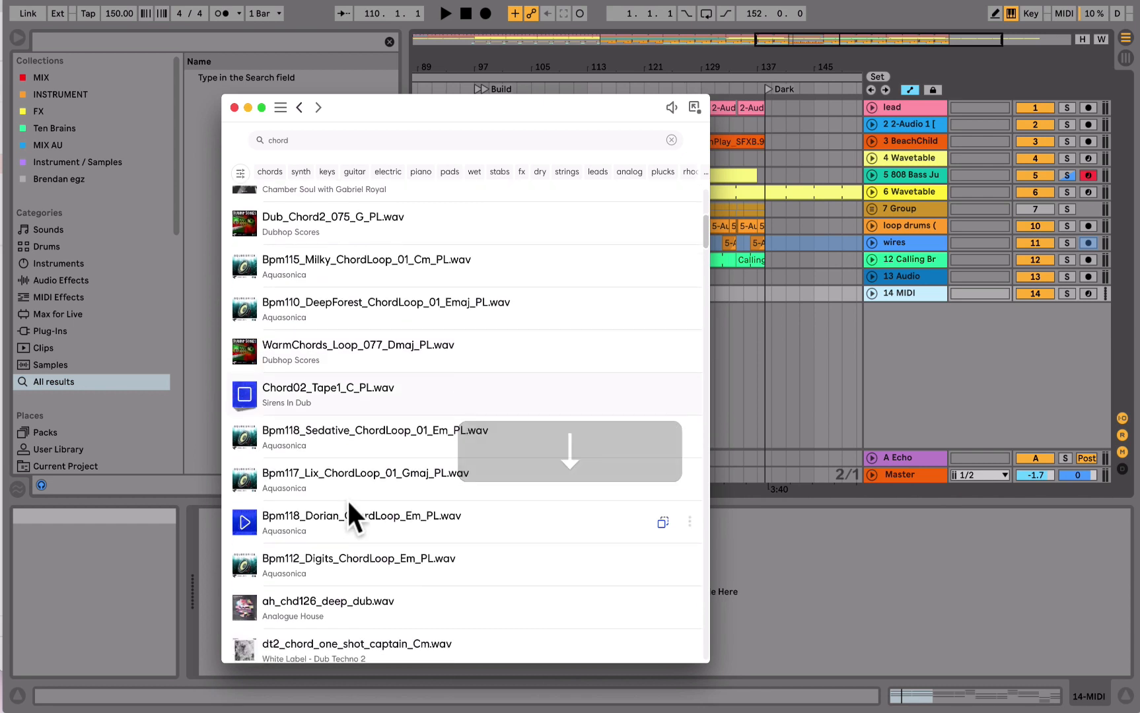
{"action": "key", "text": "Down"}
{"action": "key", "text": "Down"}
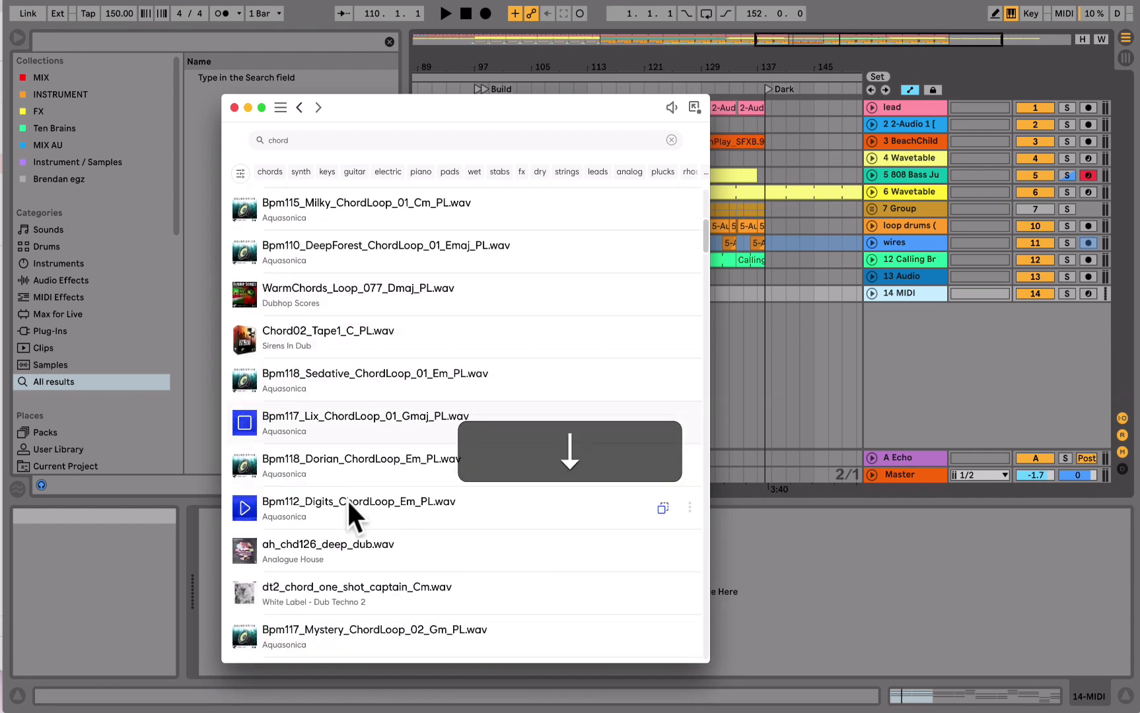
{"action": "key", "text": "Down"}
{"action": "key", "text": "Down"}
{"action": "key", "text": "Down"}
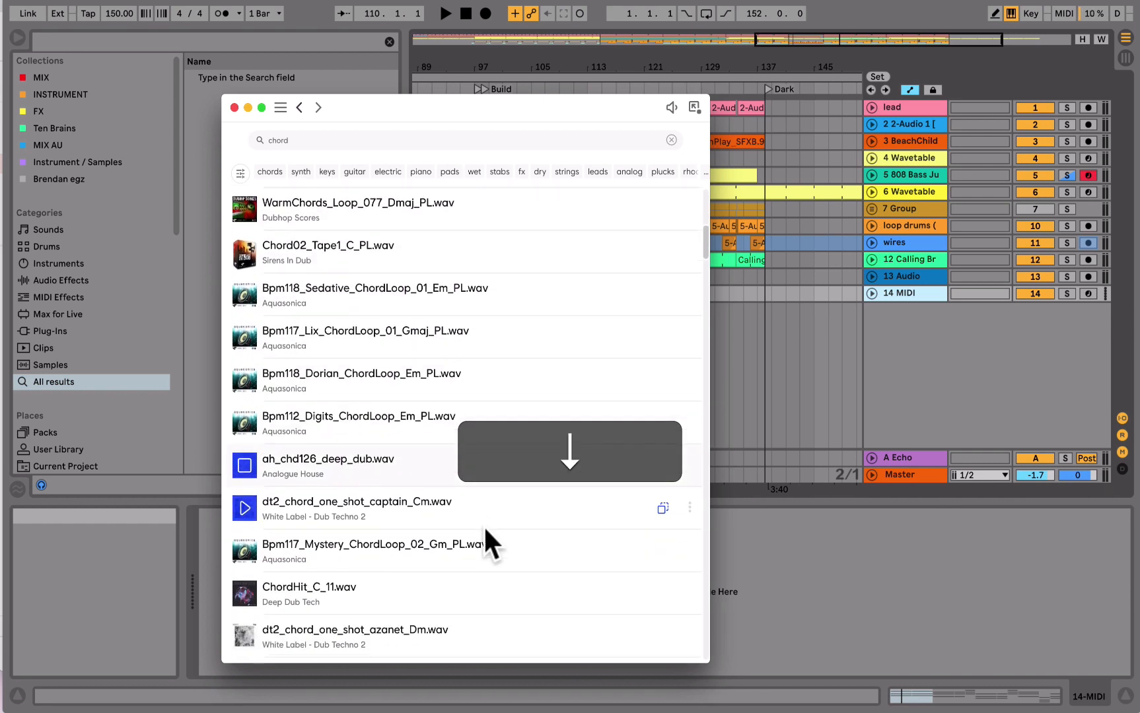
{"action": "key", "text": "Down"}
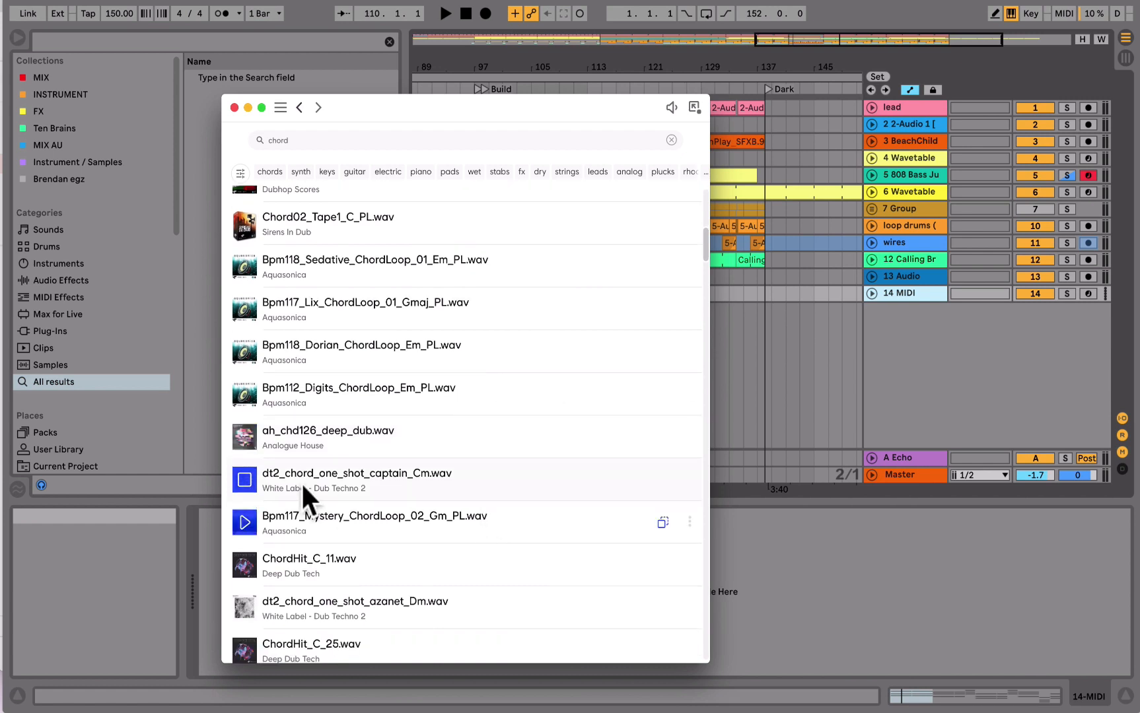
{"action": "key", "text": "Down"}
{"action": "key", "text": "Down"}
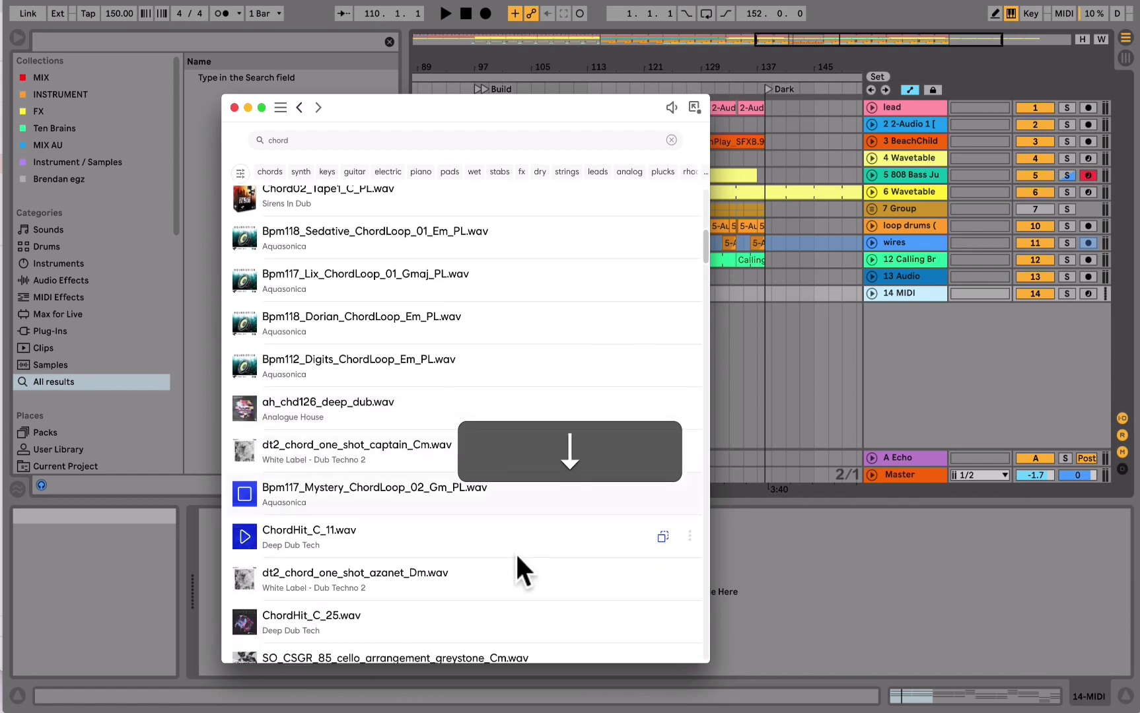
{"action": "key", "text": "Down"}
{"action": "key", "text": "Down"}
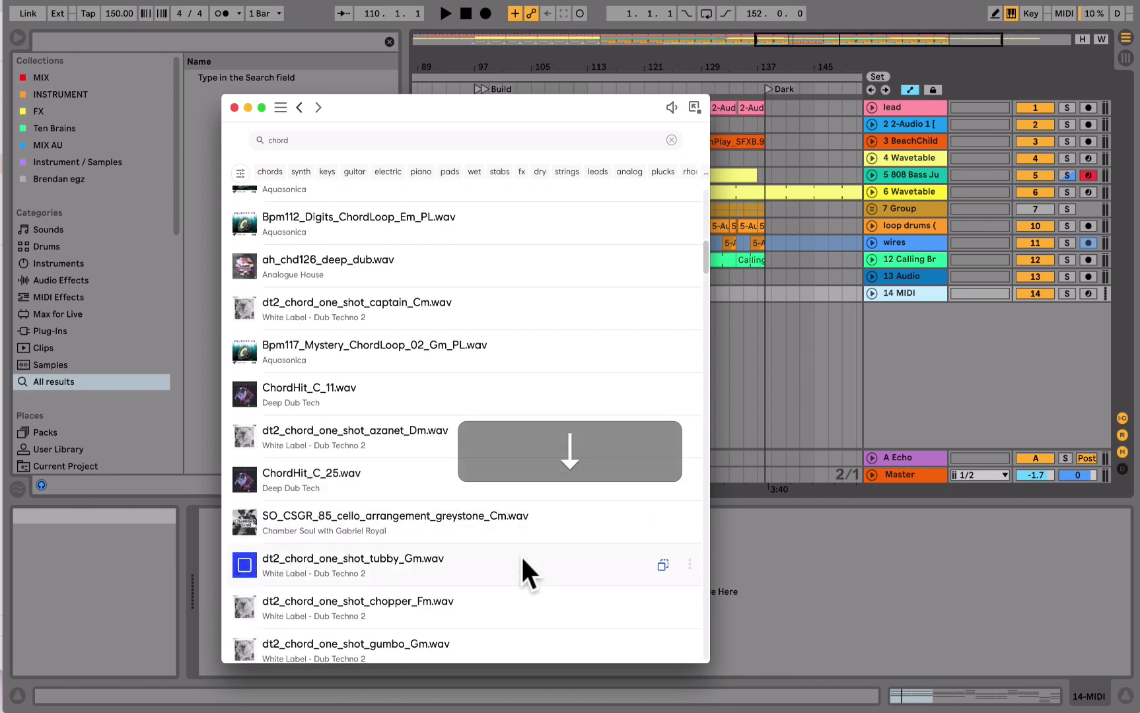
- Load the sample dt2_chord_one_shot_tubby_Gm as the instrument on MIDI track 14
{"action": "key", "text": "Down"}
{"action": "key", "text": "Down"}
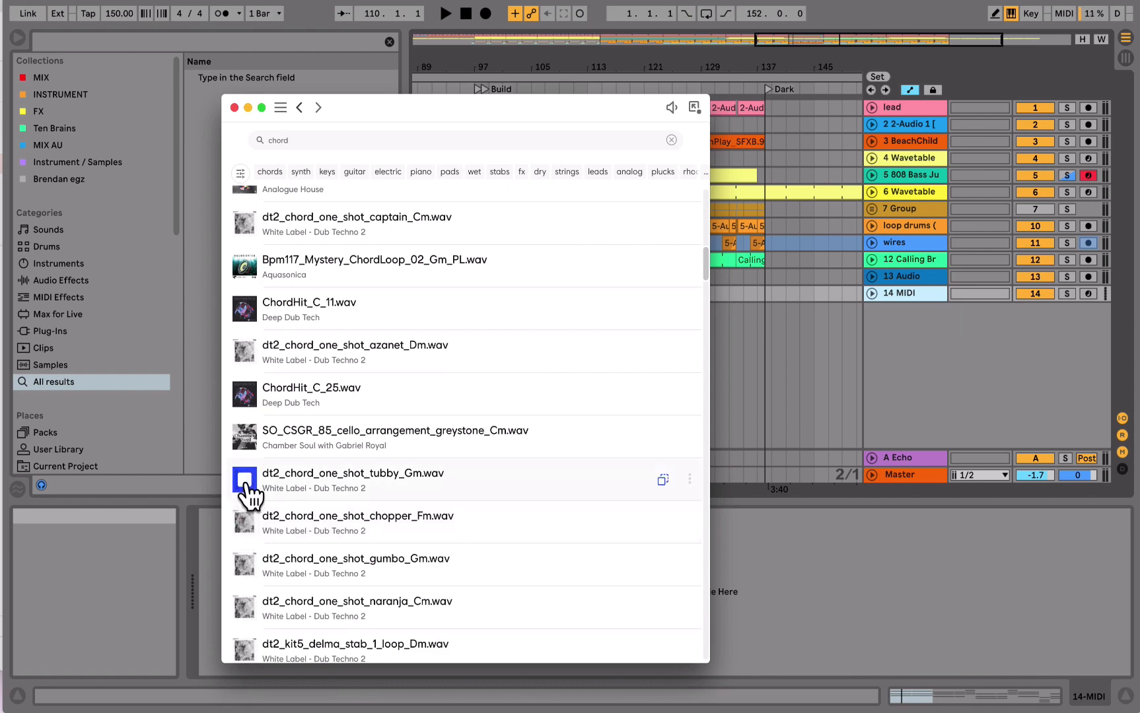
{"action": "left_click_drag", "start_coordinate": [455, 480], "coordinate": [1057, 664]}
{"action": "left_click", "coordinate": [930, 580]}
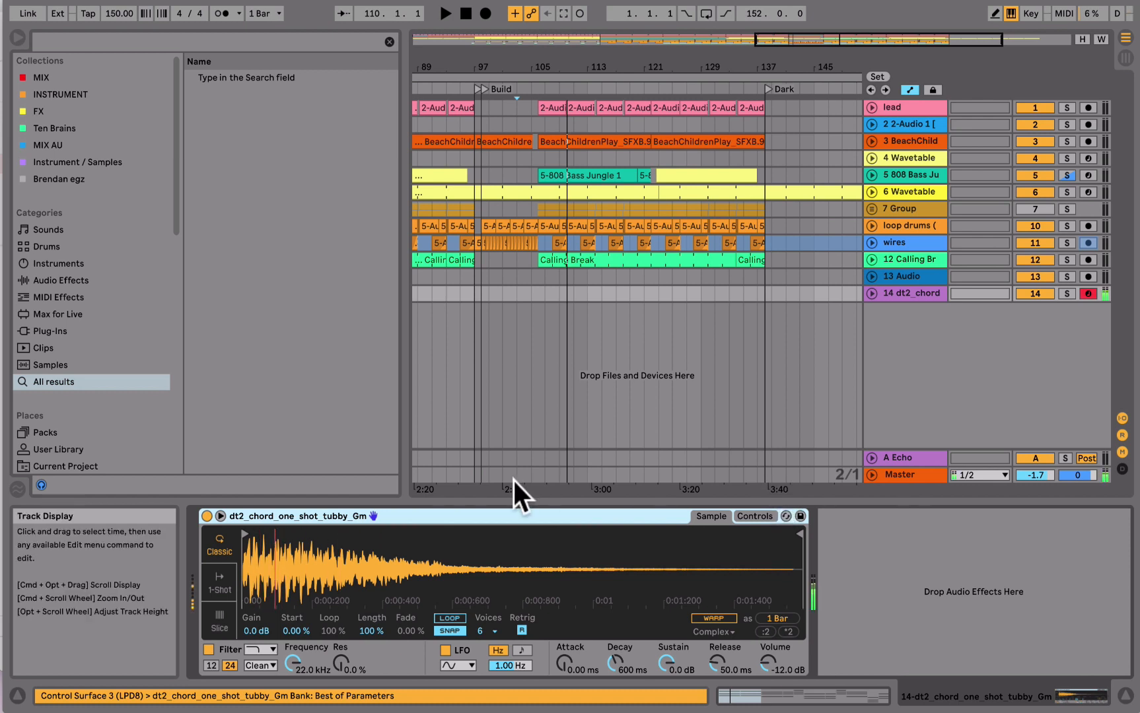
- Add the local VST ValhallaVintageVerb after the chord sampler, and lower the sampler's amp sustain to -17 dB
{"action": "left_click", "coordinate": [64, 39]}
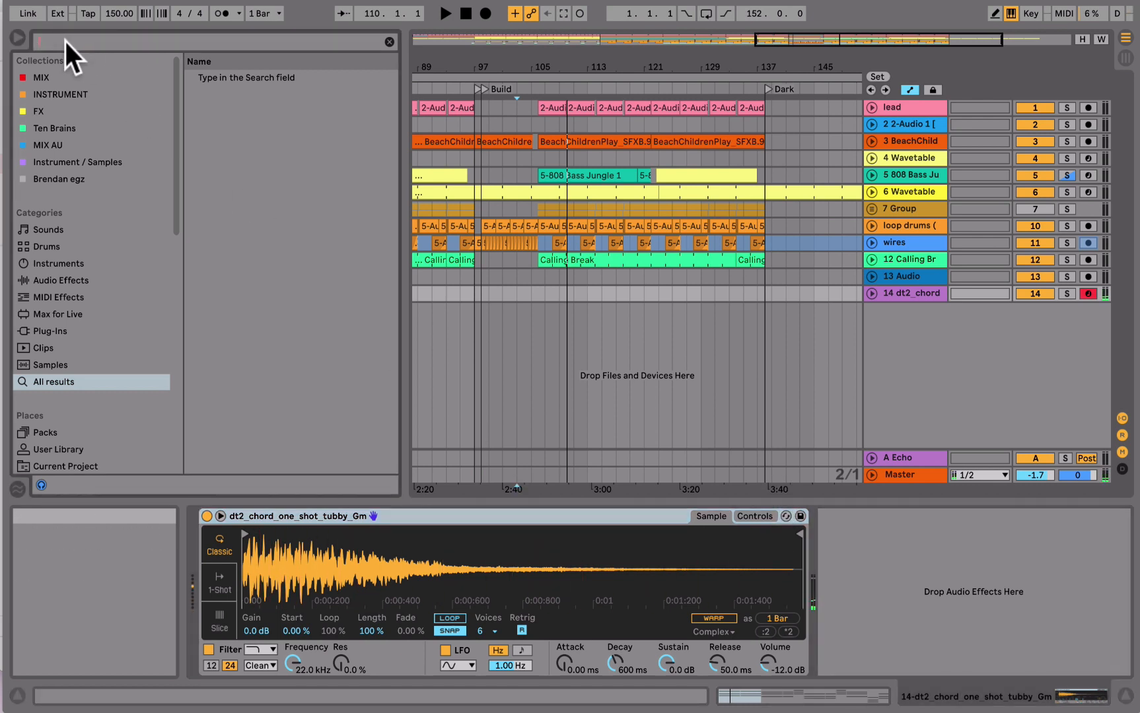
{"action": "left_click", "coordinate": [53, 280]}
{"action": "left_click", "coordinate": [64, 329]}
{"action": "left_click", "coordinate": [198, 95]}
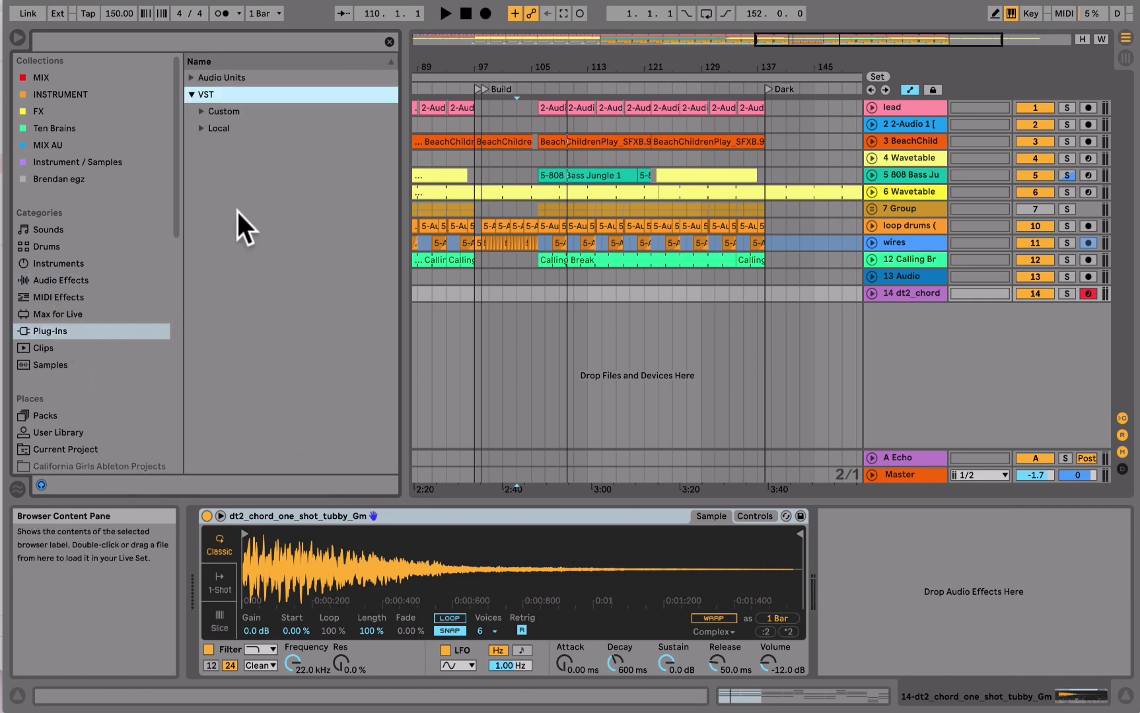
{"action": "left_click", "coordinate": [200, 129]}
{"action": "scroll", "coordinate": [314, 466], "scroll_direction": "down", "scroll_amount": 10}
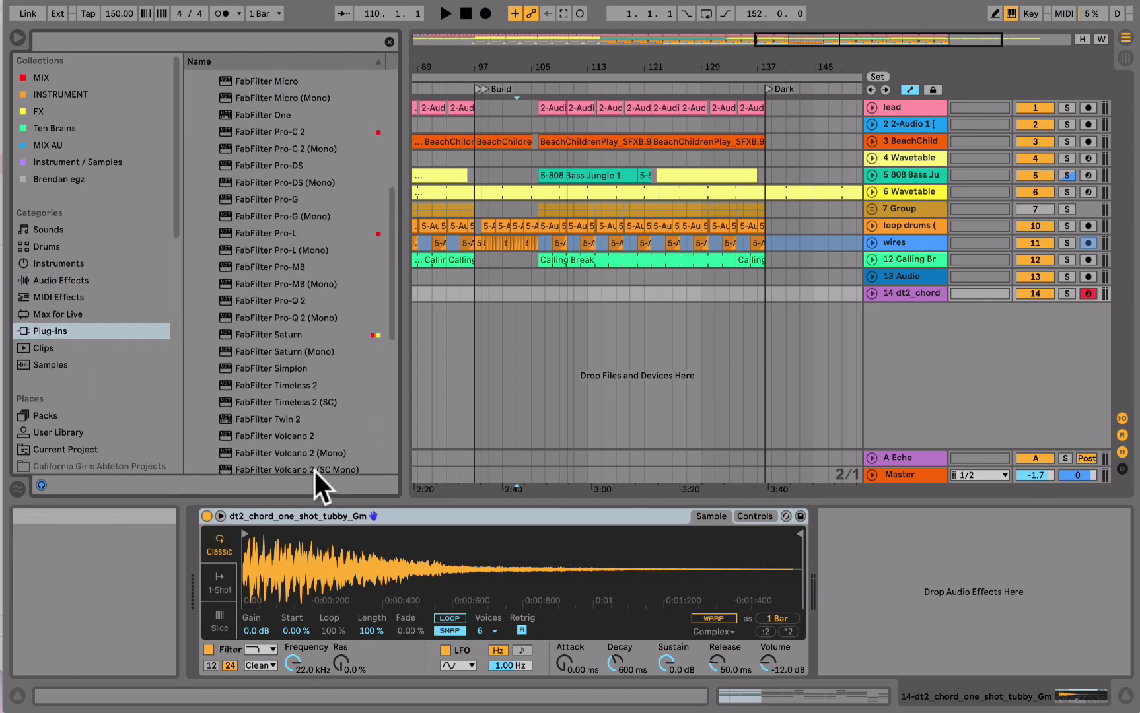
{"action": "left_click", "coordinate": [306, 465]}
{"action": "left_click_drag", "start_coordinate": [946, 634], "coordinate": [828, 599]}
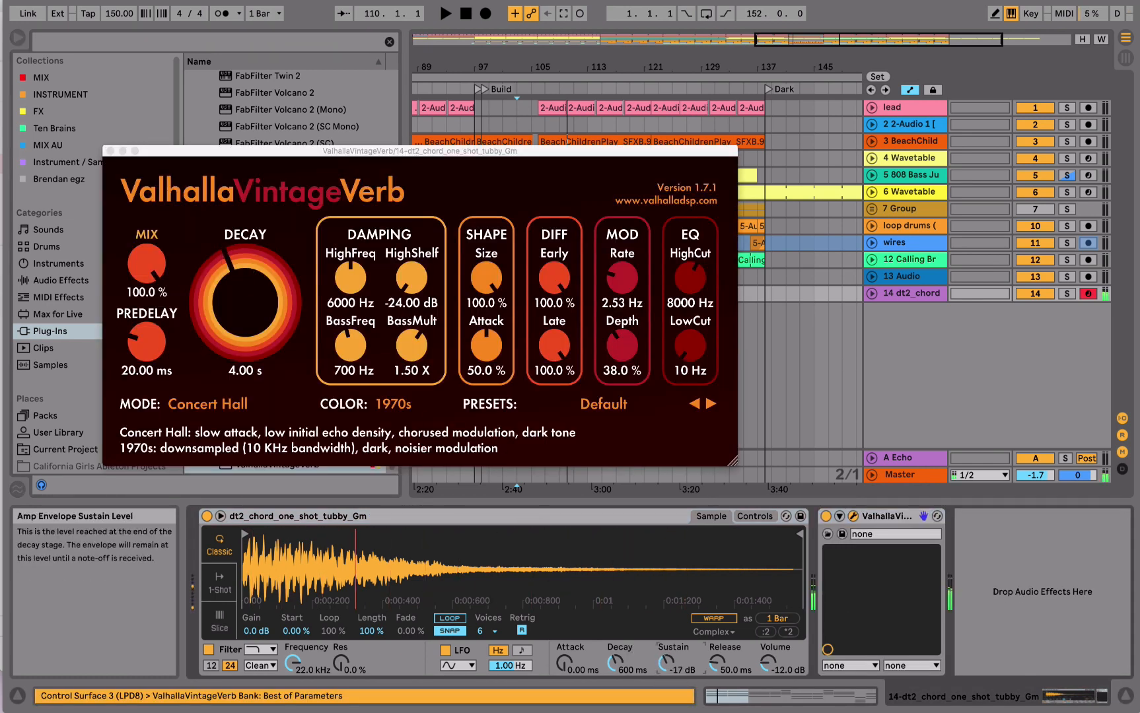
- Shorten the sampler's amp decay to 414 ms, and set the reverb to 76% mix, Bright Hall mode and 1.85 s decay
{"action": "left_click_drag", "start_coordinate": [616, 663], "coordinate": [615, 673]}
{"action": "left_click_drag", "start_coordinate": [136, 266], "coordinate": [153, 309]}
{"action": "left_click", "coordinate": [208, 404]}
{"action": "left_click", "coordinate": [205, 128]}
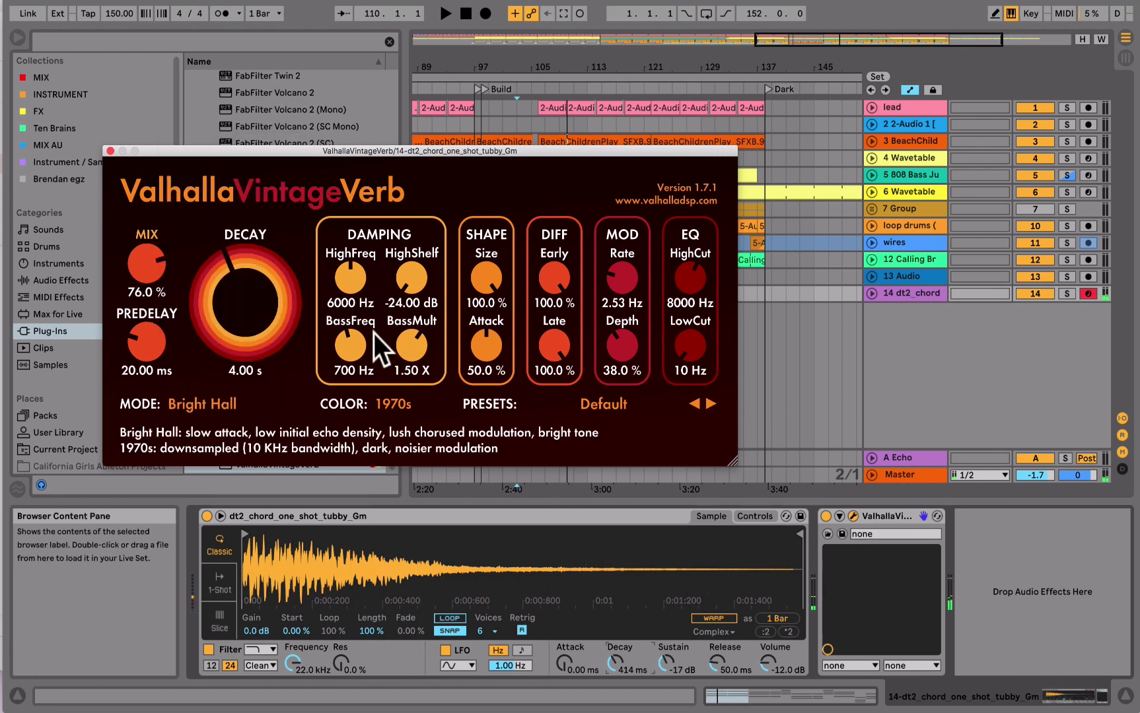
{"action": "left_click_drag", "start_coordinate": [264, 315], "coordinate": [263, 343]}
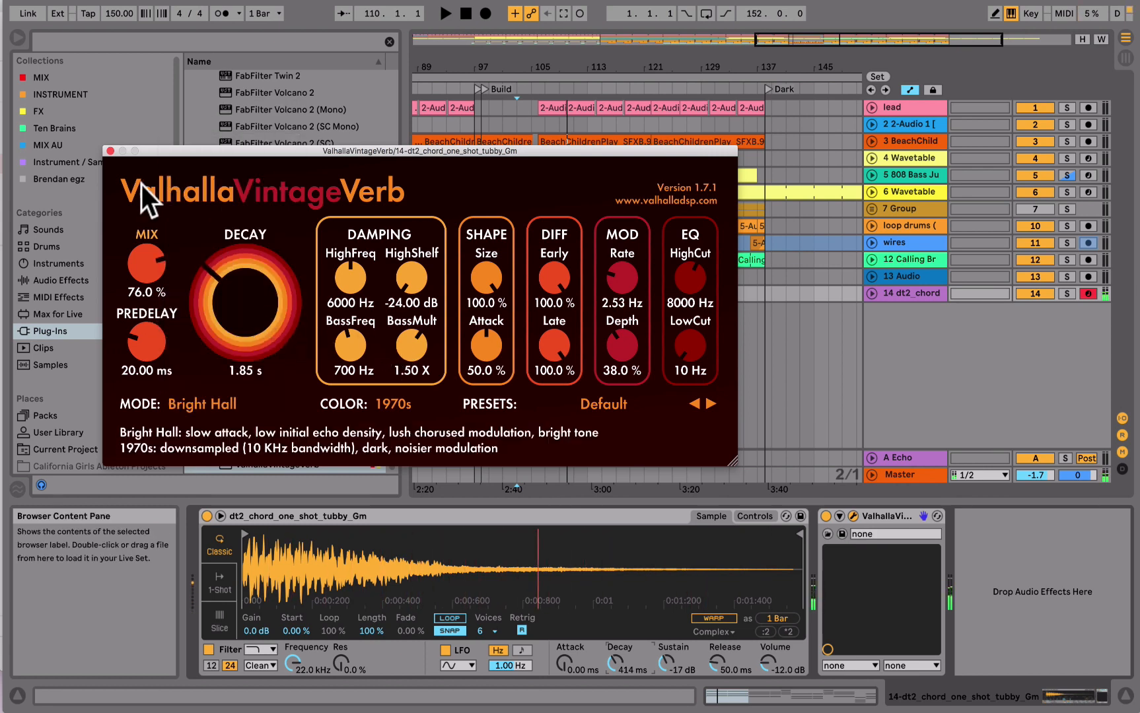
{"action": "left_click", "coordinate": [111, 152]}
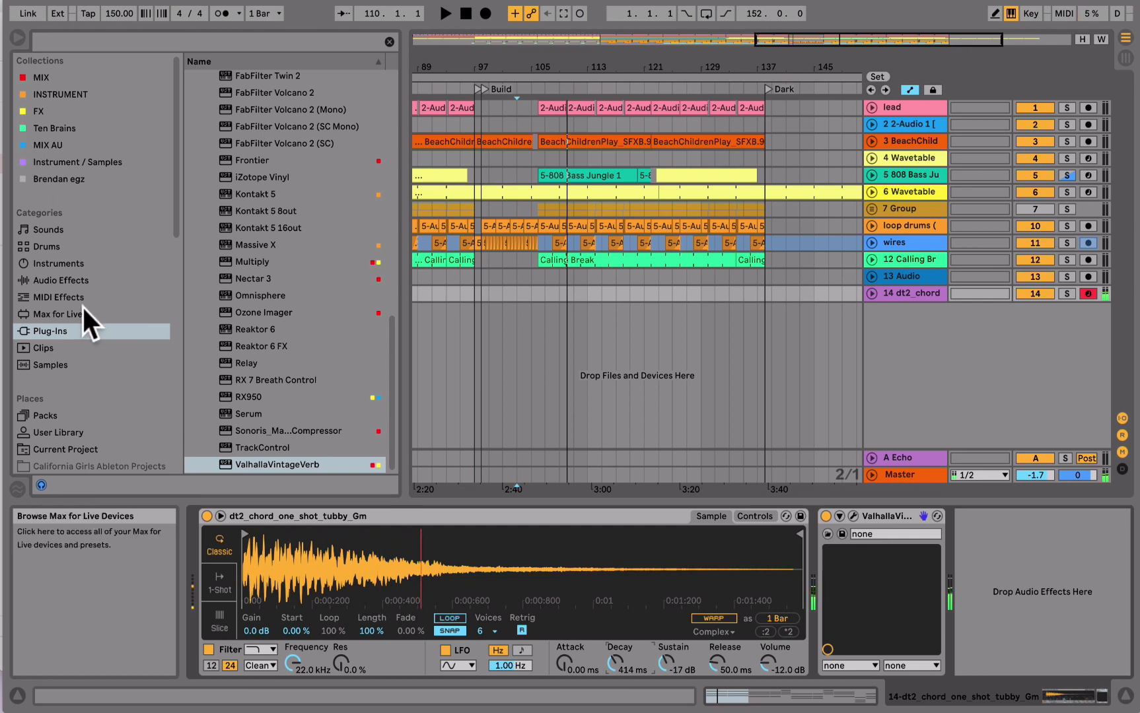
- Add the XLN Audio RC-20 Retro Color Audio Unit after the reverb on the chord track
{"action": "scroll", "coordinate": [277, 200], "scroll_direction": "up", "scroll_amount": 15}
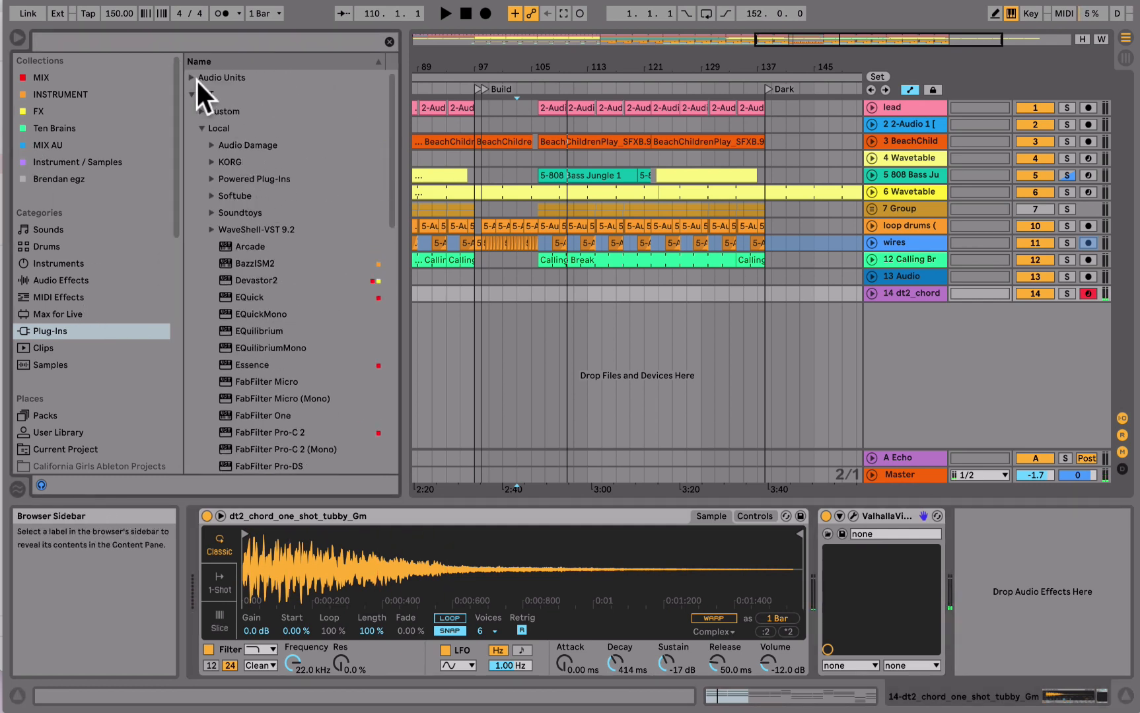
{"action": "left_click", "coordinate": [196, 79]}
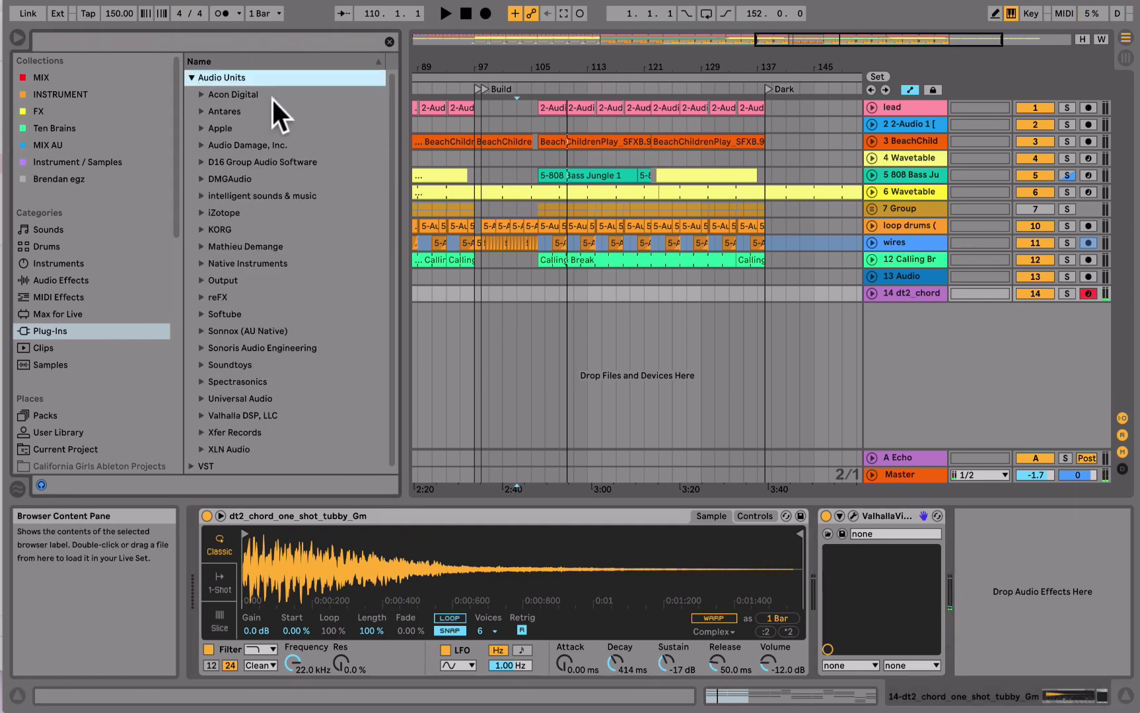
{"action": "left_click", "coordinate": [200, 449]}
{"action": "left_click", "coordinate": [262, 462]}
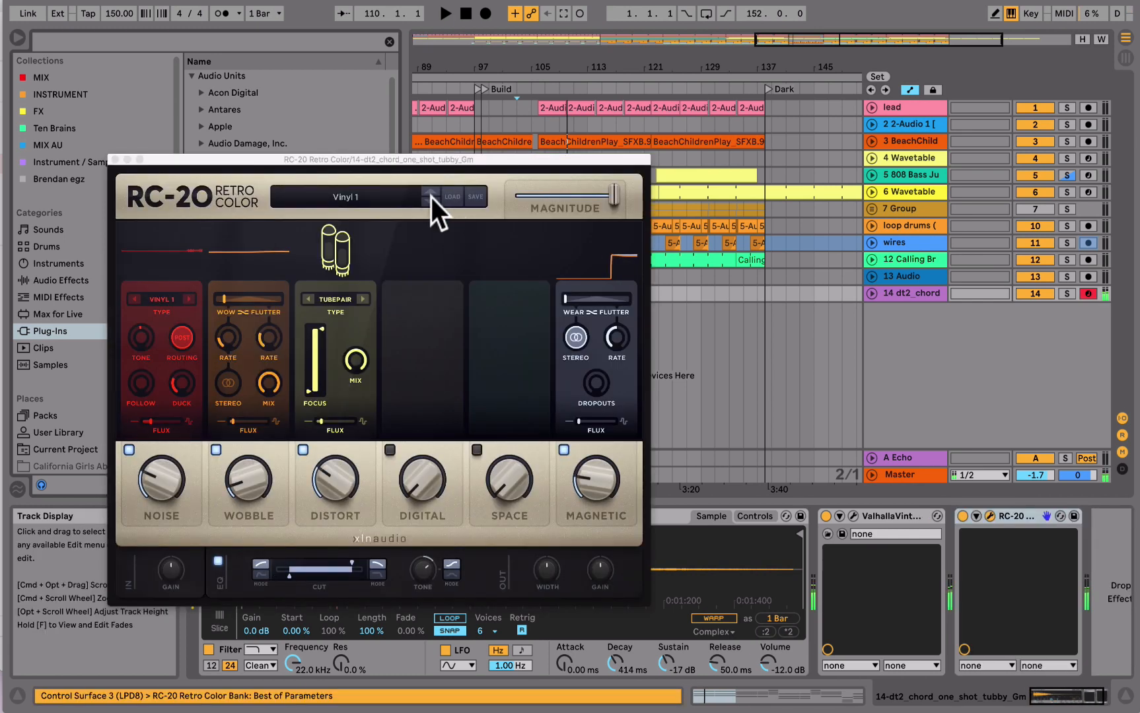
- Choose the Vinyl 3 preset in RC-20, reduce its Noise amount to about 13, and close the plug-in window
{"action": "left_click", "coordinate": [430, 203]}
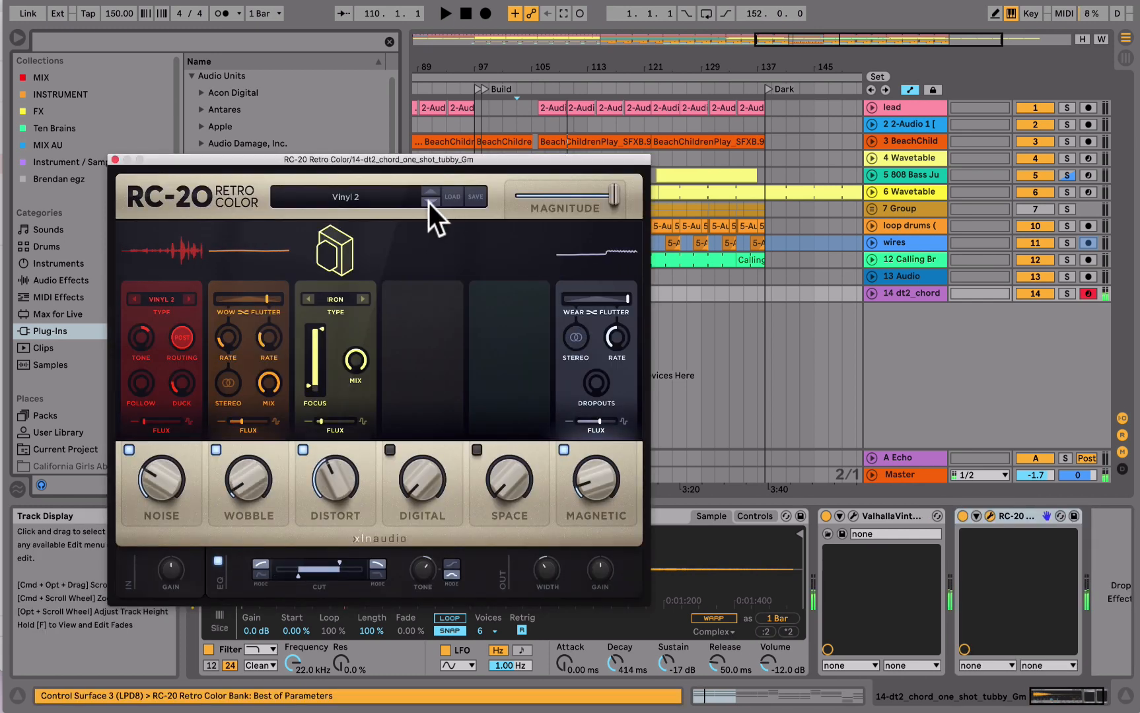
{"action": "left_click", "coordinate": [429, 203]}
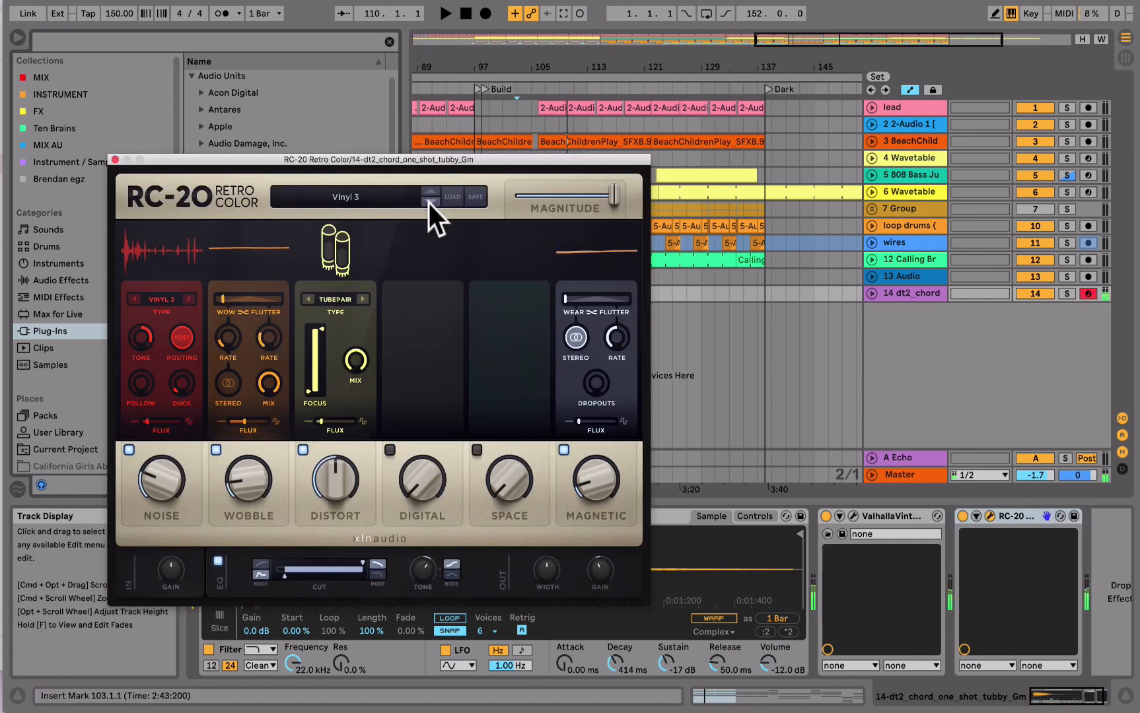
{"action": "left_click_drag", "start_coordinate": [161, 487], "coordinate": [159, 500]}
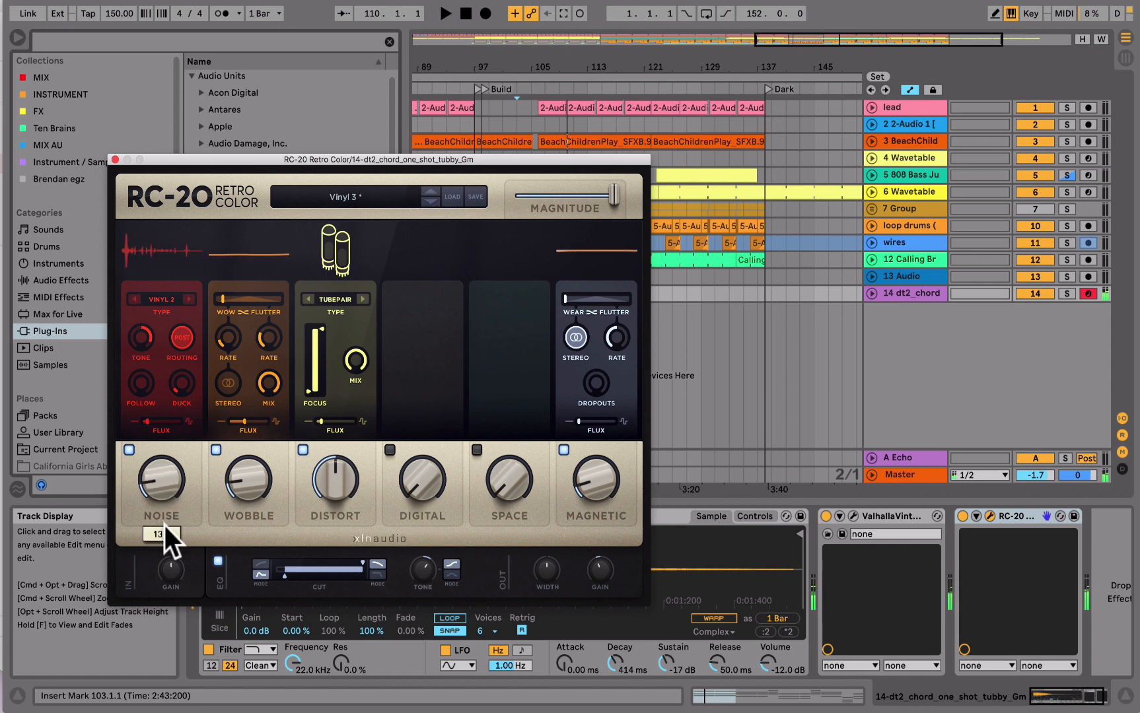
{"action": "left_click", "coordinate": [116, 159]}
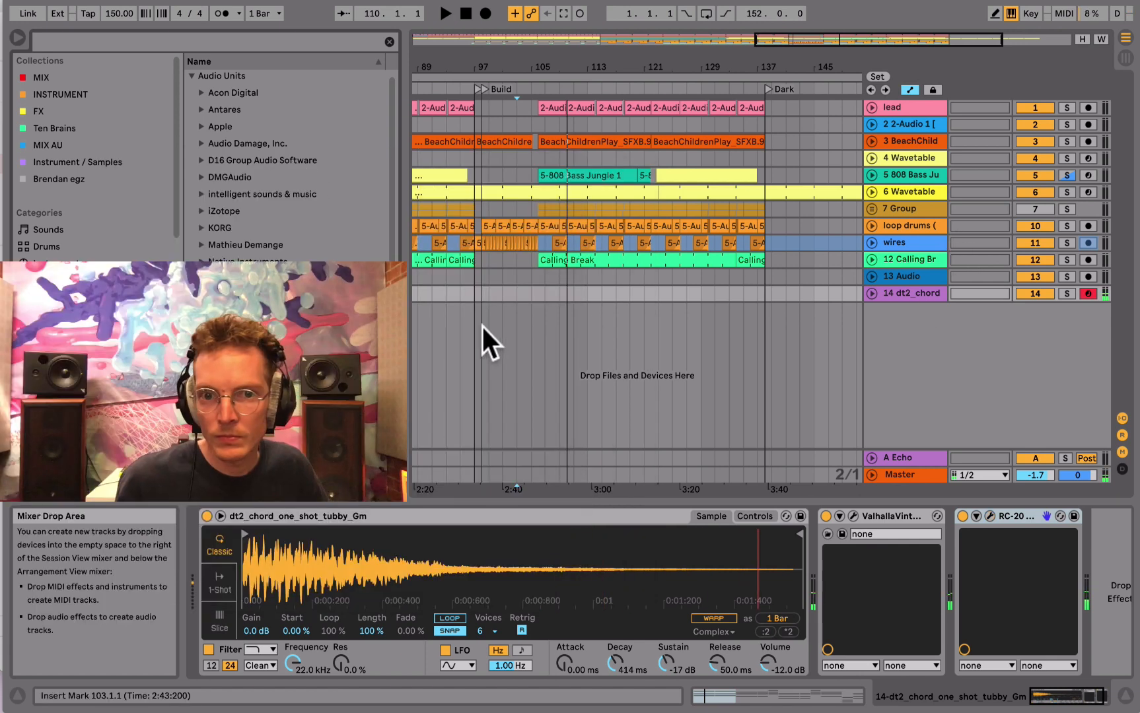
- Play the arrangement briefly from 105.1.1 to try the chord sound against the track, and stop
{"action": "left_click", "coordinate": [529, 316]}
{"action": "key", "text": "space"}
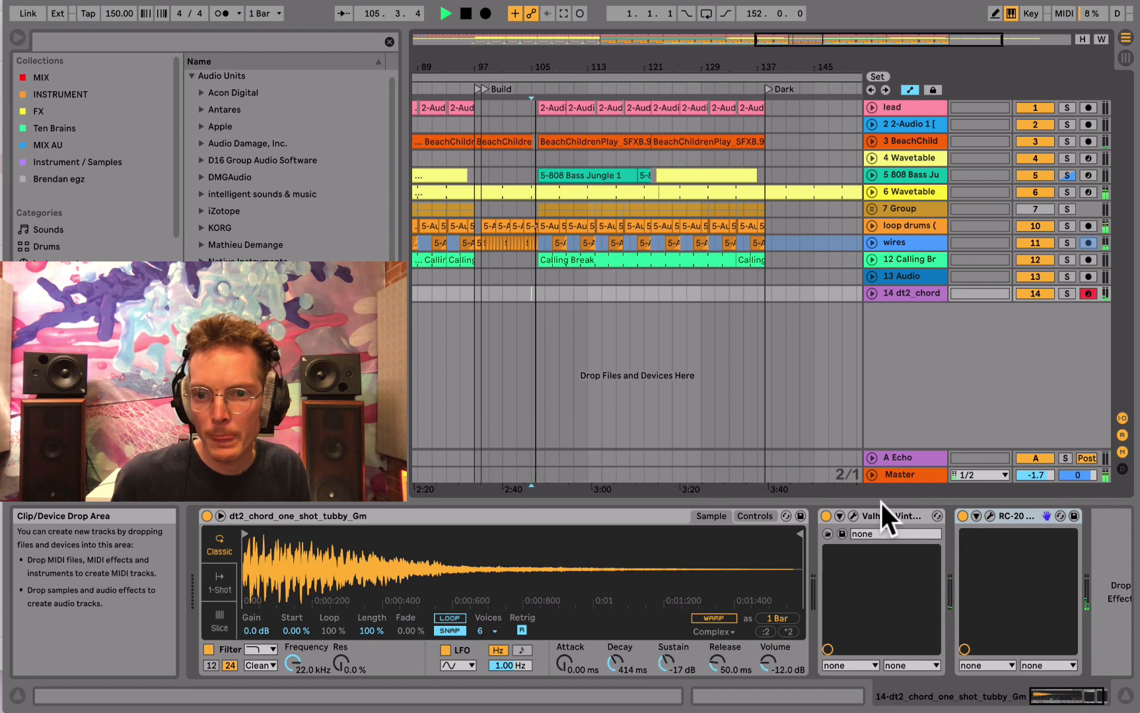
{"action": "key", "text": "space"}
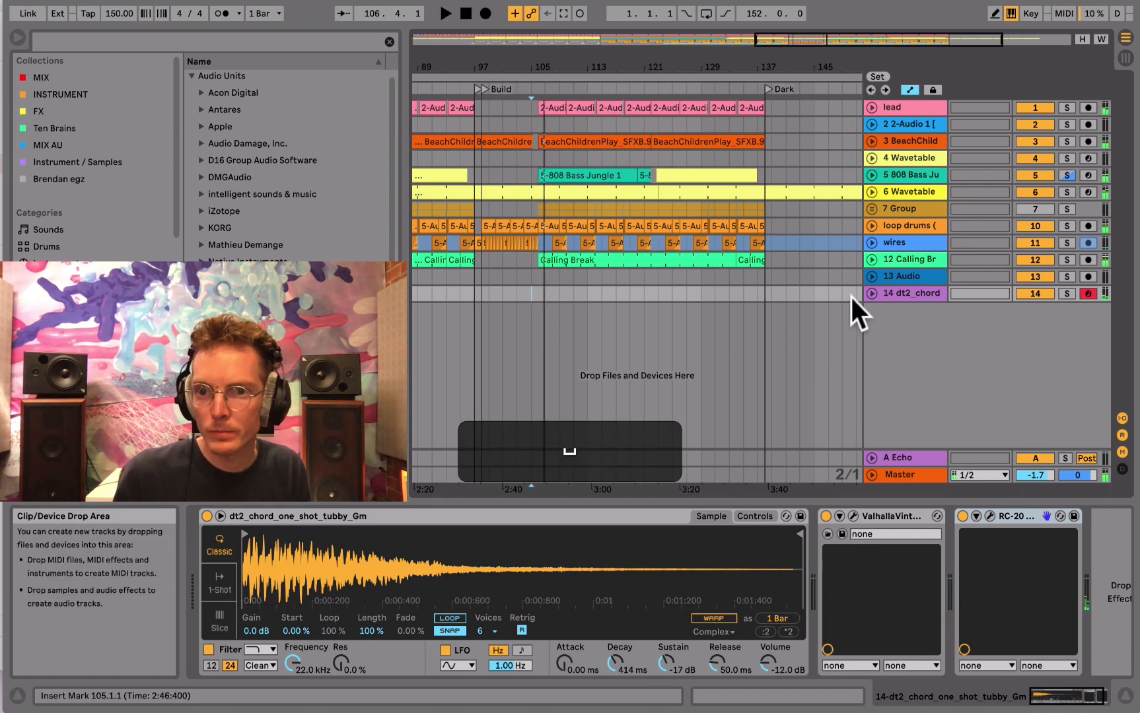
- Unfold the dt2_chord track, show its automation lanes, and try the A-Echo send at 0 dB before setting it to -inf
{"action": "left_click", "coordinate": [872, 293]}
{"action": "key", "text": "a"}
{"action": "left_click", "coordinate": [1029, 323]}
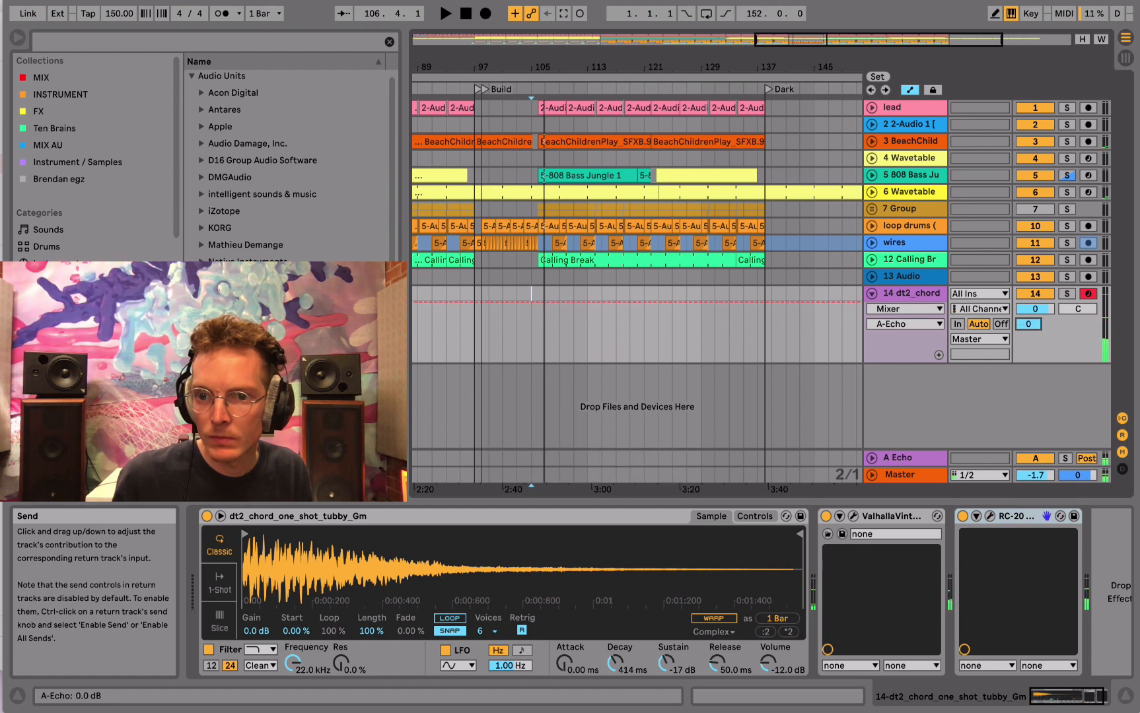
{"action": "key", "text": "a"}
{"action": "left_click_drag", "start_coordinate": [1029, 324], "coordinate": [1029, 331]}
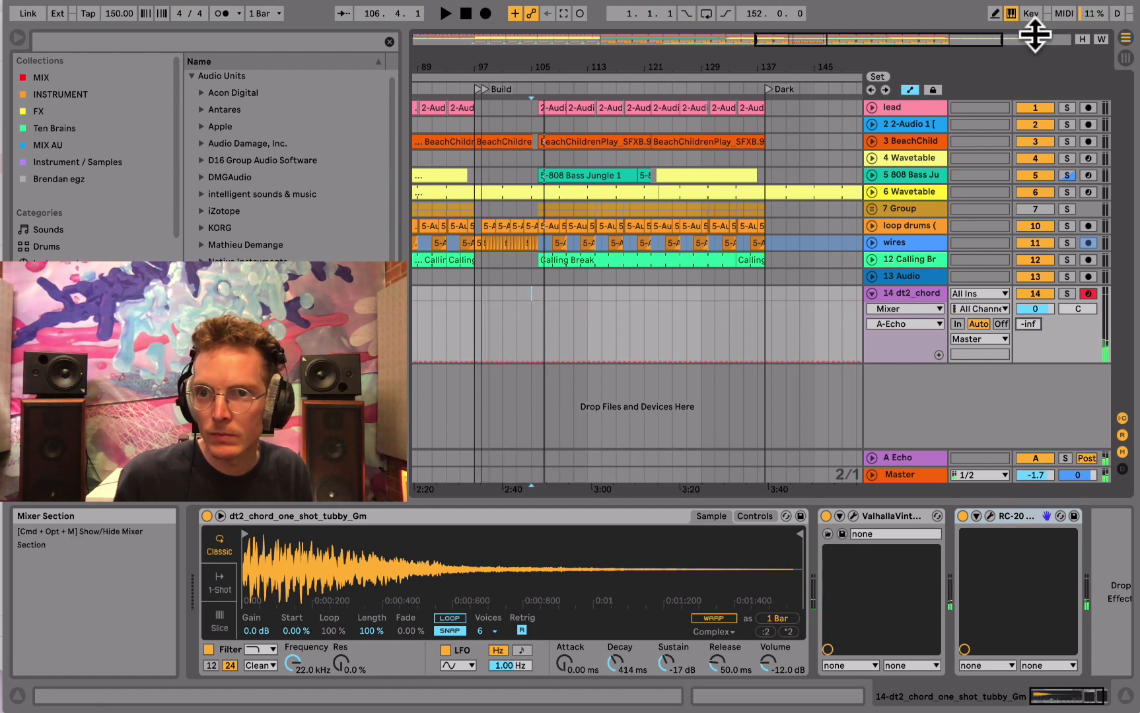
- Map the chord track's A-Echo send to a MIDI controller control and leave MIDI mapping mode
{"action": "left_click", "coordinate": [1064, 13]}
{"action": "left_click", "coordinate": [1024, 326]}
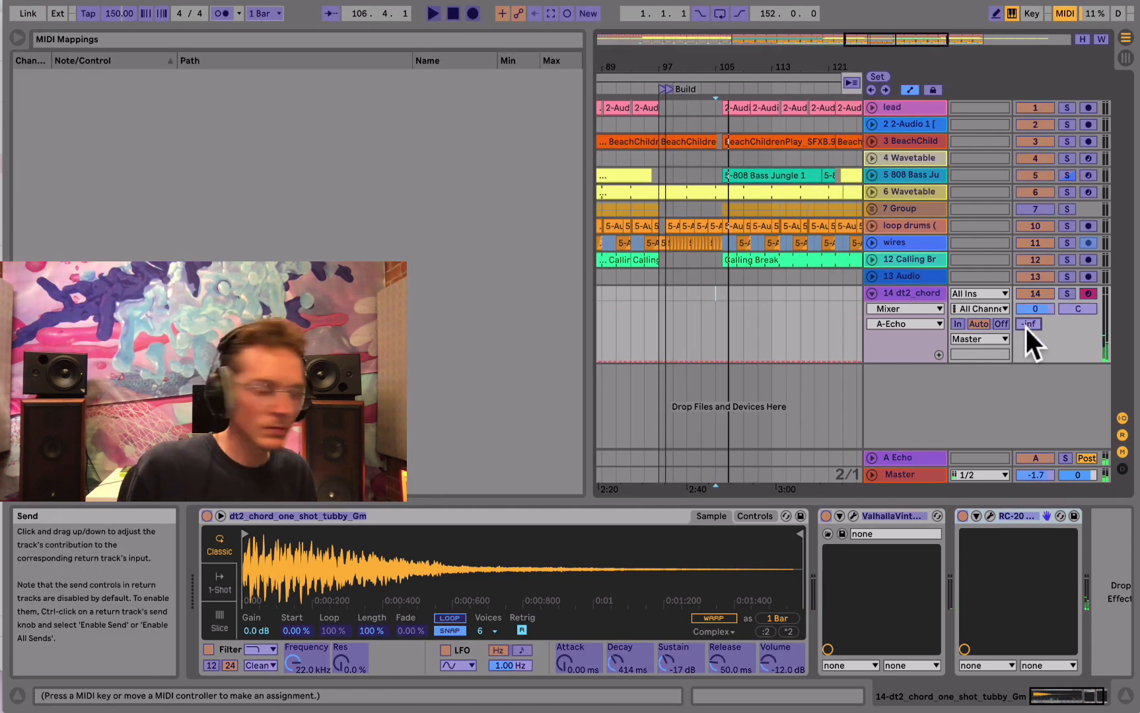
{"action": "left_click", "coordinate": [1062, 18]}
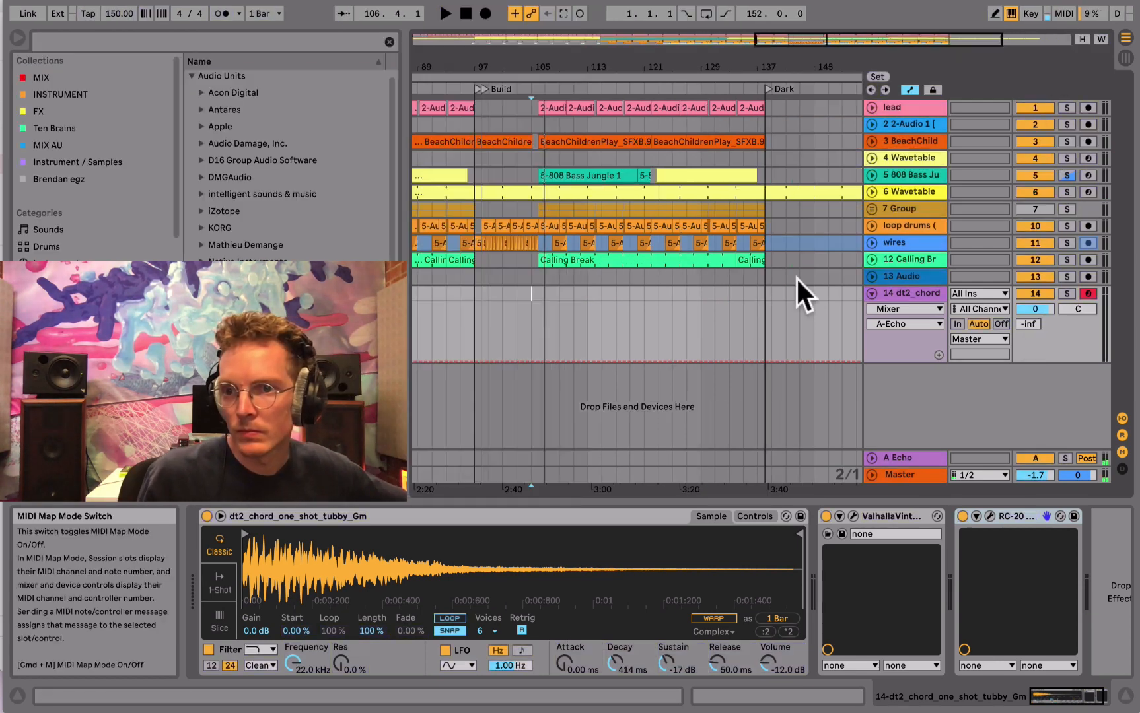
- Play the arrangement, unfold the 808 Bass track and extend its 14-bar clip over the short clip that follows
{"action": "key", "text": "space"}
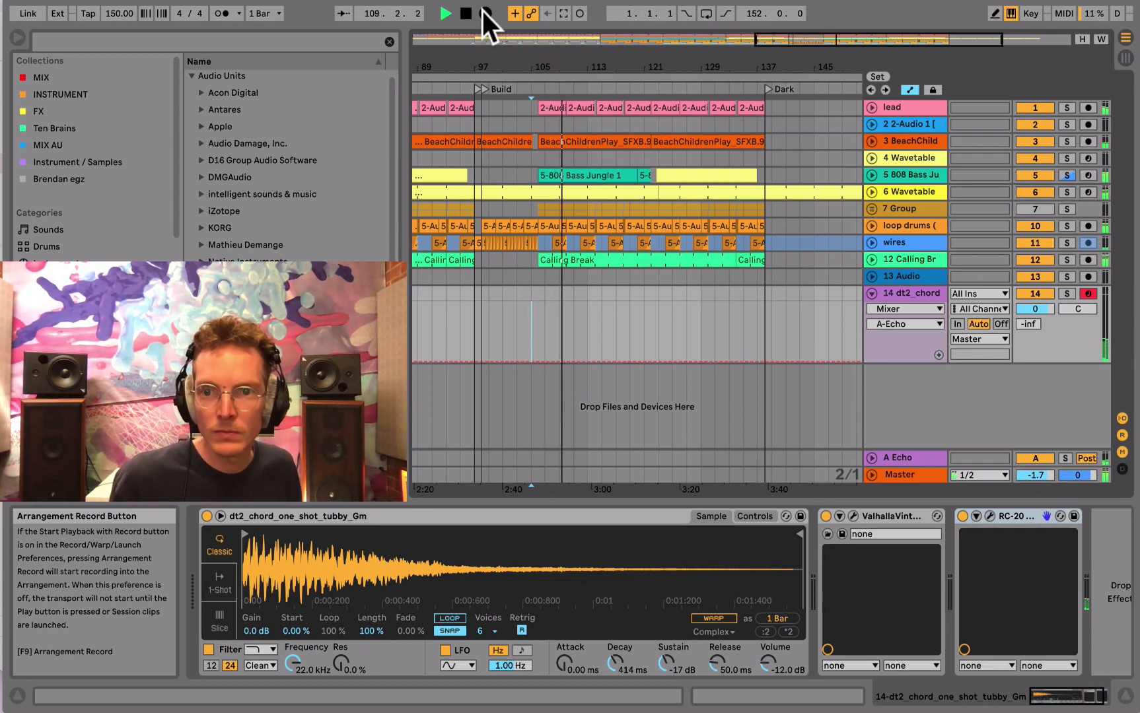
{"action": "left_click", "coordinate": [872, 175]}
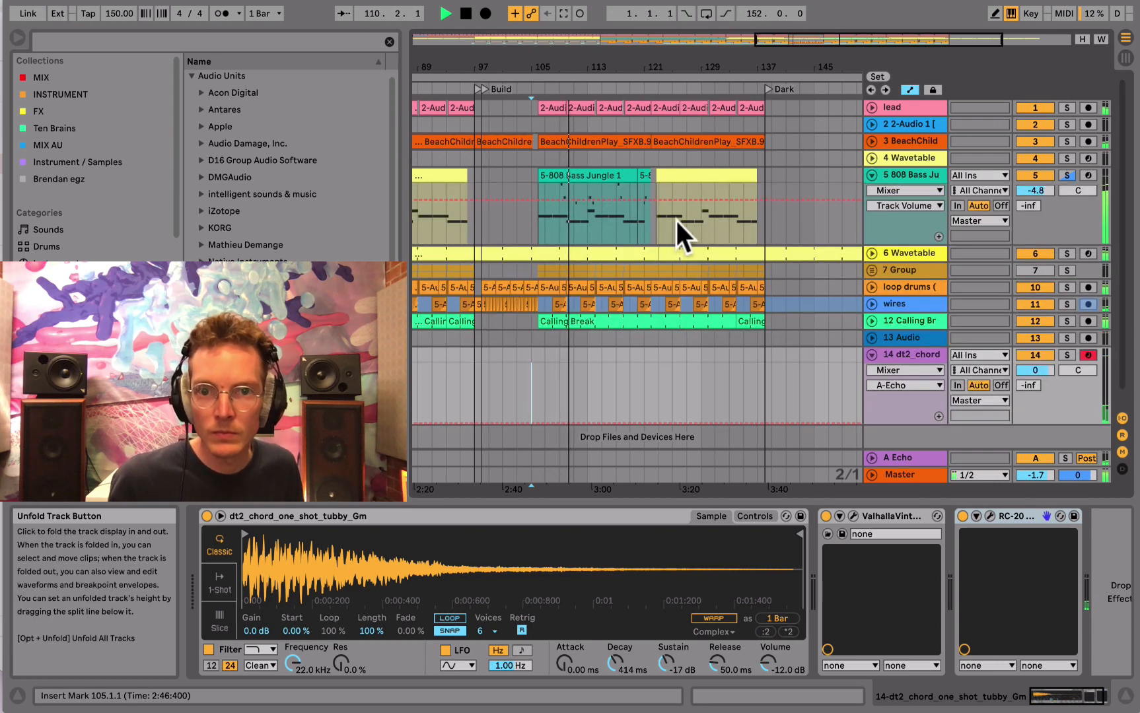
{"action": "left_click", "coordinate": [631, 177]}
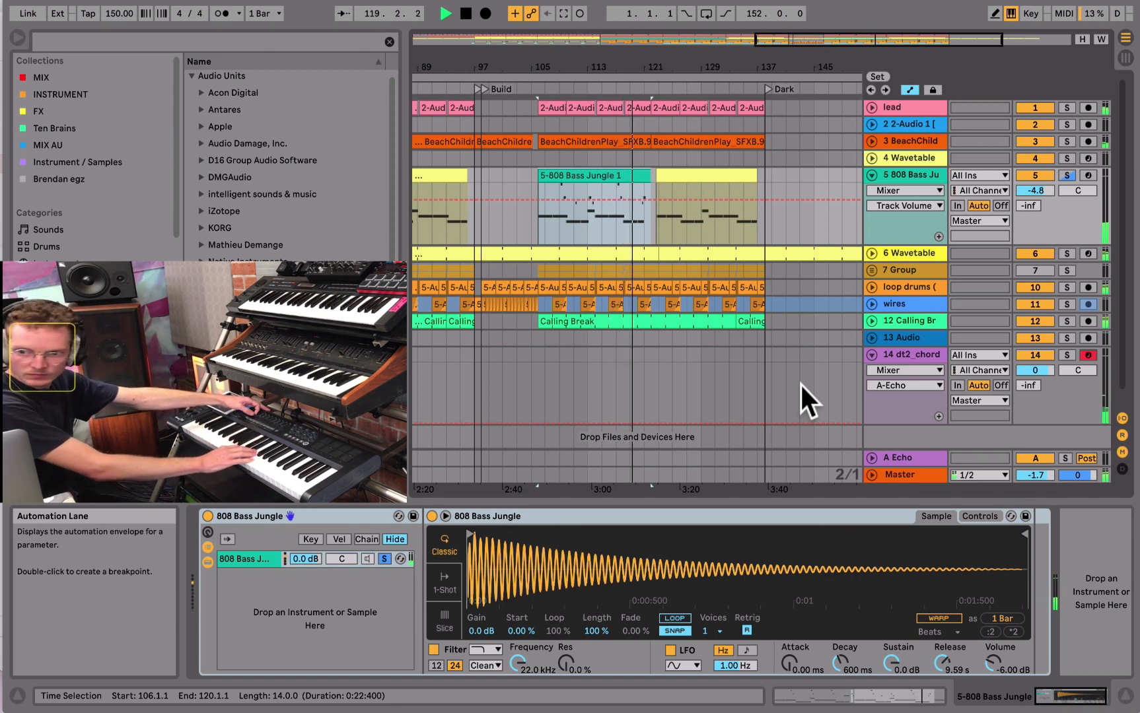
- Record a live chord performance with A-Echo send moves on the dt2_chord track, from about bar 120 to bar 140
{"action": "left_click", "coordinate": [485, 13]}
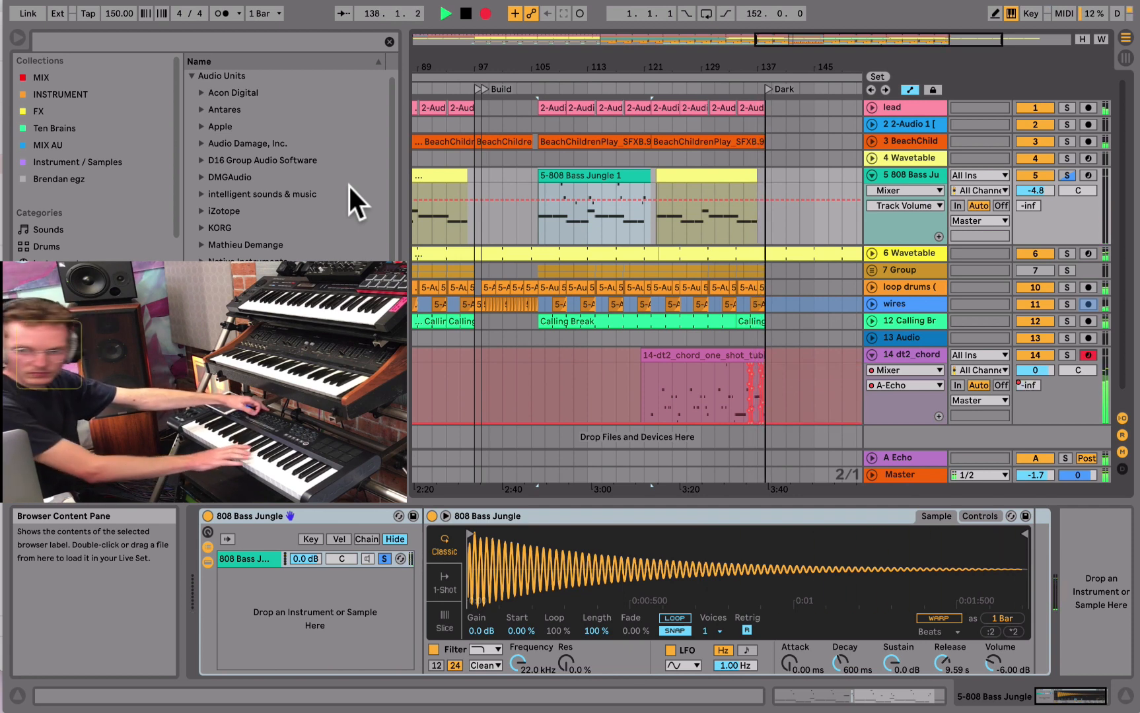
{"action": "left_click_drag", "start_coordinate": [611, 244], "coordinate": [661, 391]}
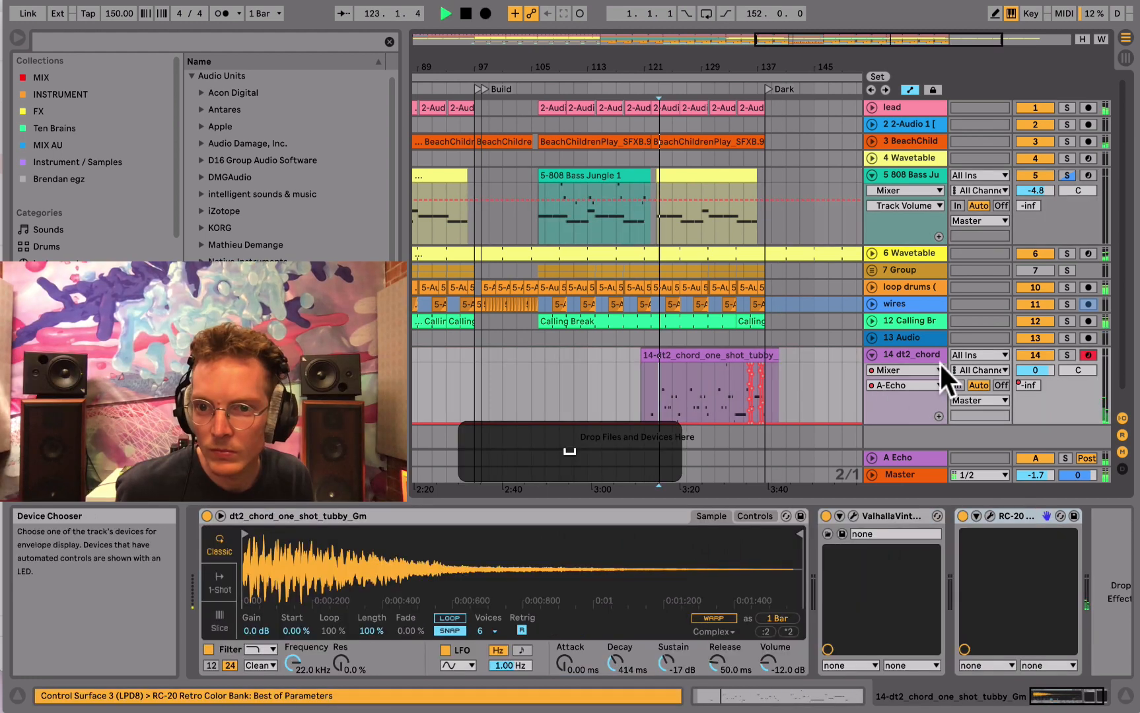
- Quantize all notes in the recorded chord clip and return to the track's devices
{"action": "left_click", "coordinate": [692, 376]}
{"action": "left_click", "coordinate": [753, 690]}
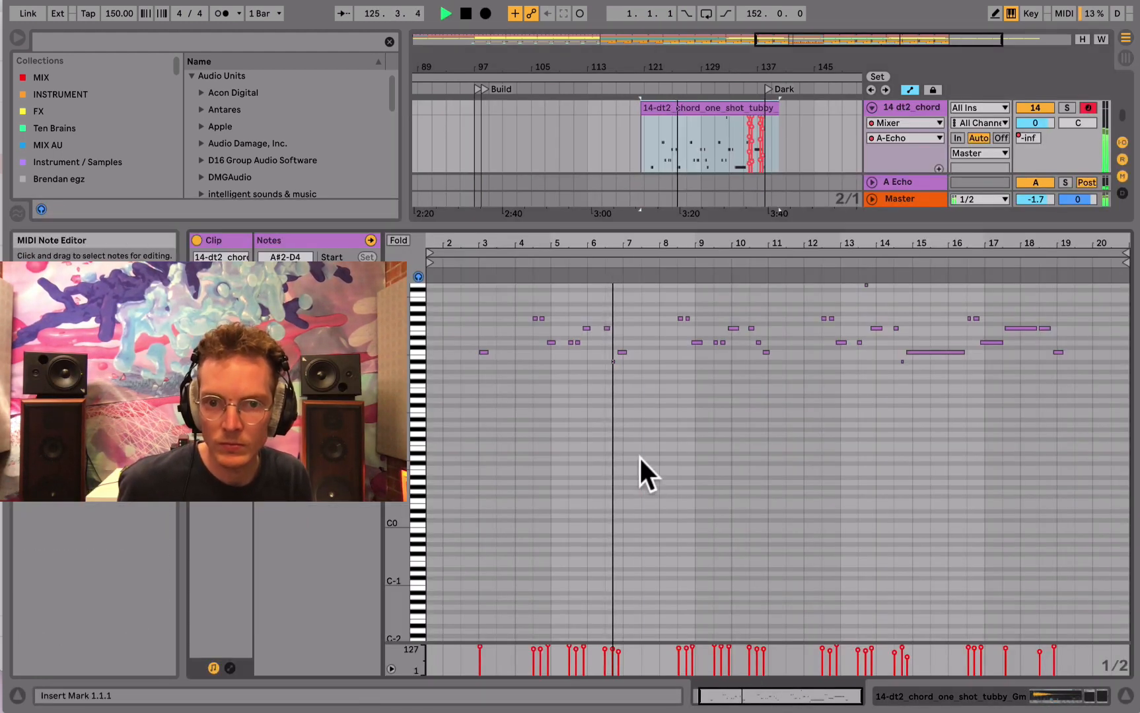
{"action": "left_click", "coordinate": [640, 457]}
{"action": "key", "text": "super+a"}
{"action": "key", "text": "super+u"}
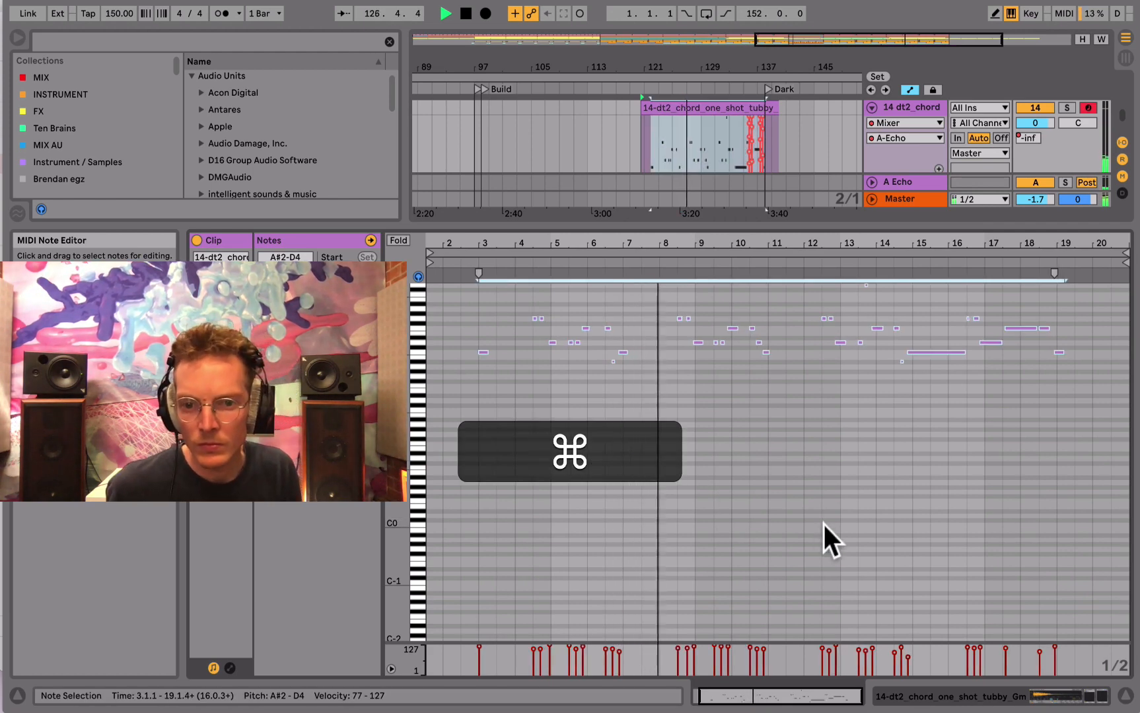
{"action": "left_click", "coordinate": [967, 695]}
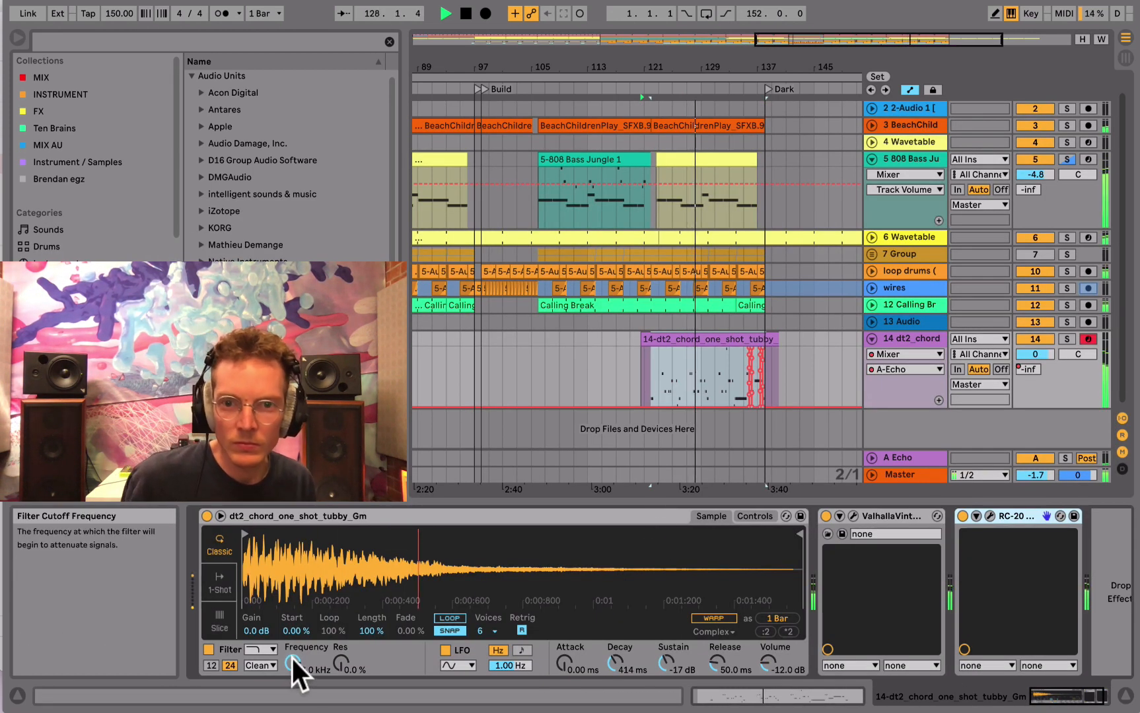
- Trim the start of the chord clip to leave 15 bars and move the clip to begin at 122.1.1
{"action": "left_click", "coordinate": [689, 339]}
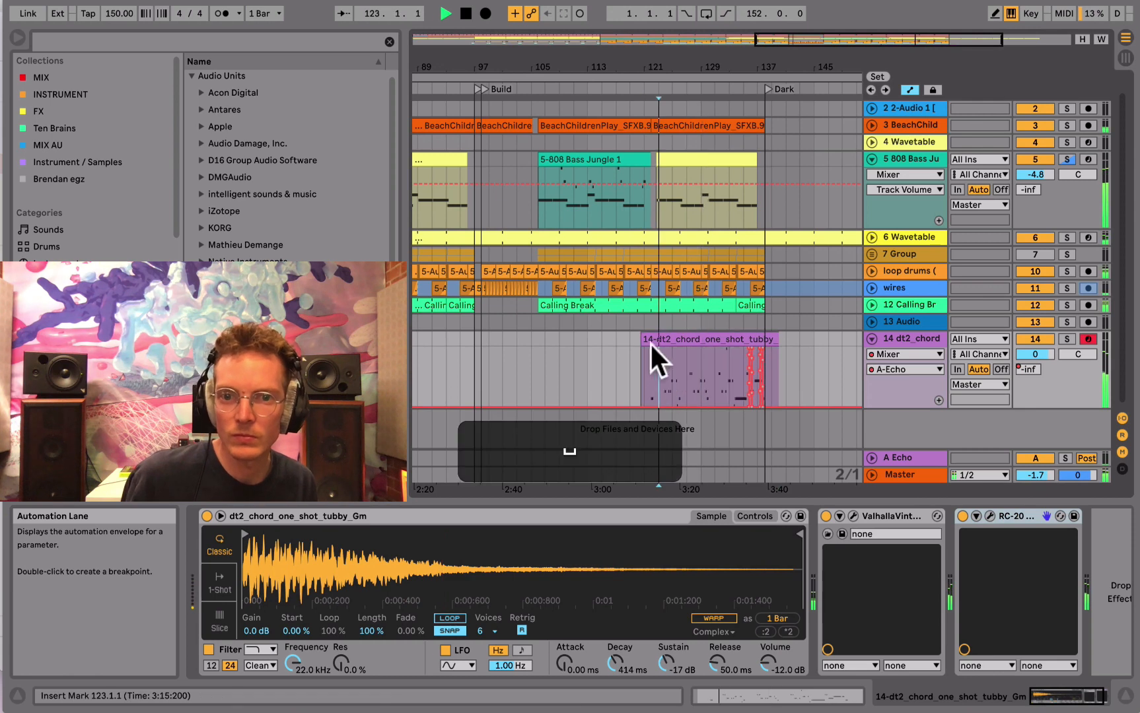
{"action": "left_click_drag", "start_coordinate": [641, 344], "coordinate": [660, 344]}
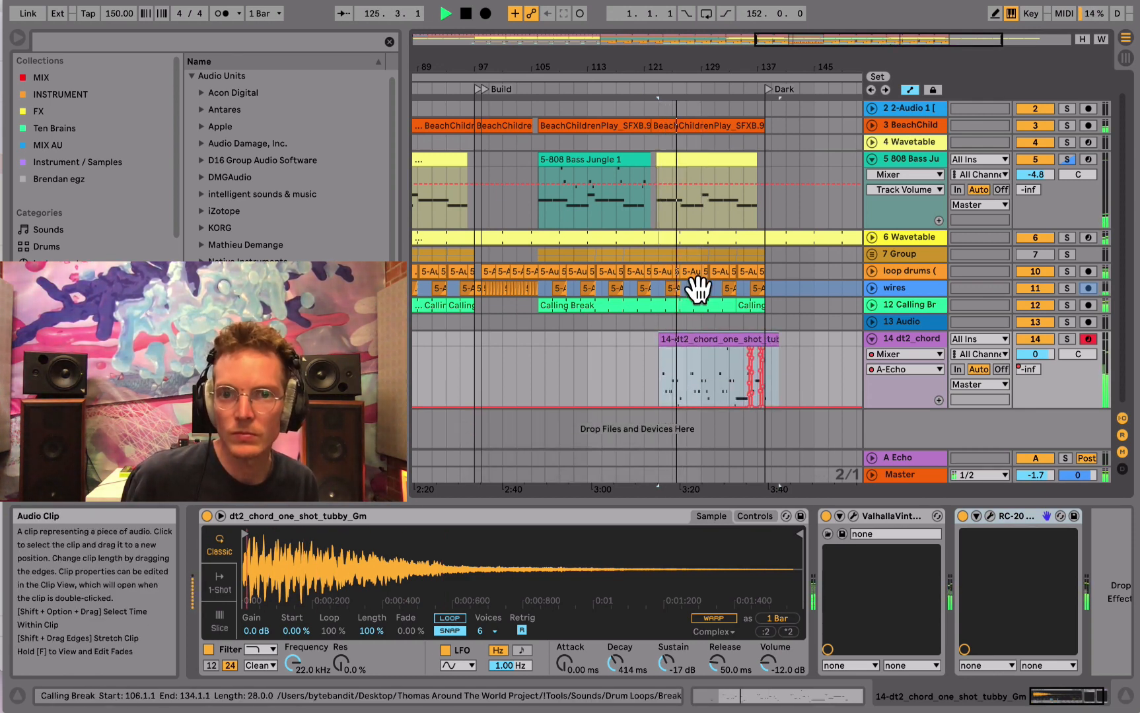
{"action": "left_click_drag", "start_coordinate": [675, 56], "coordinate": [675, 93]}
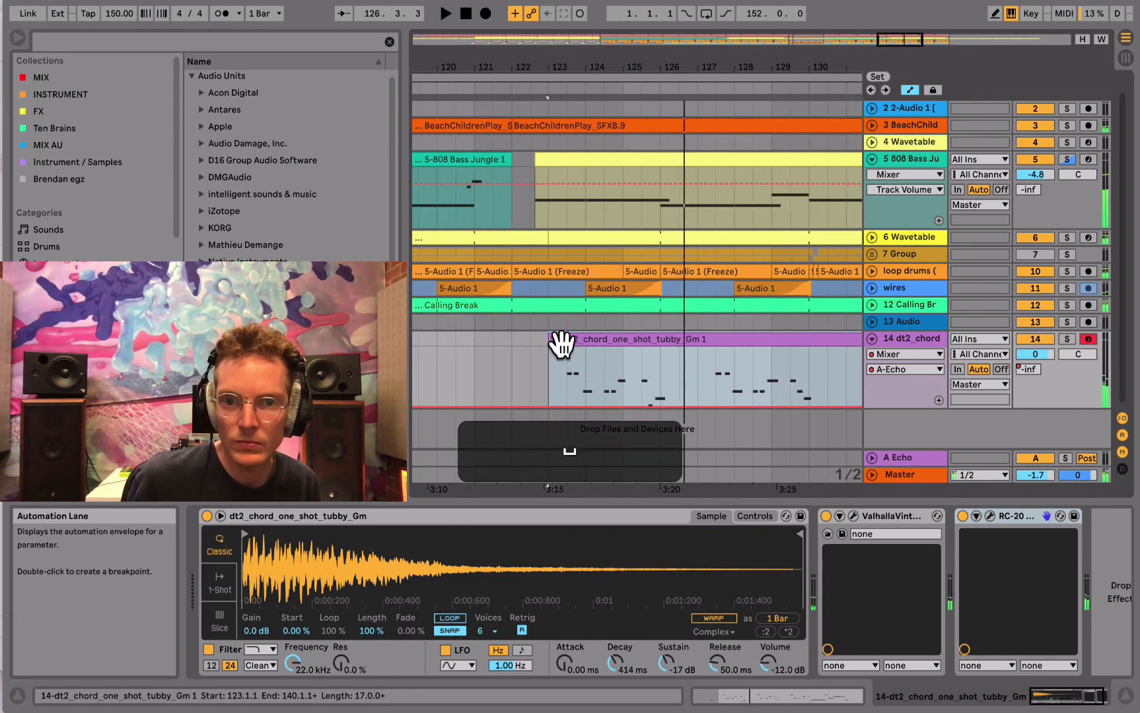
{"action": "mouse_move", "coordinate": [551, 342]}
{"action": "left_mouse_down"}
{"action": "mouse_move", "coordinate": [626, 343]}
{"action": "mouse_move", "coordinate": [540, 338]}
{"action": "left_mouse_up"}
{"action": "left_click_drag", "start_coordinate": [502, 77], "coordinate": [502, 63]}
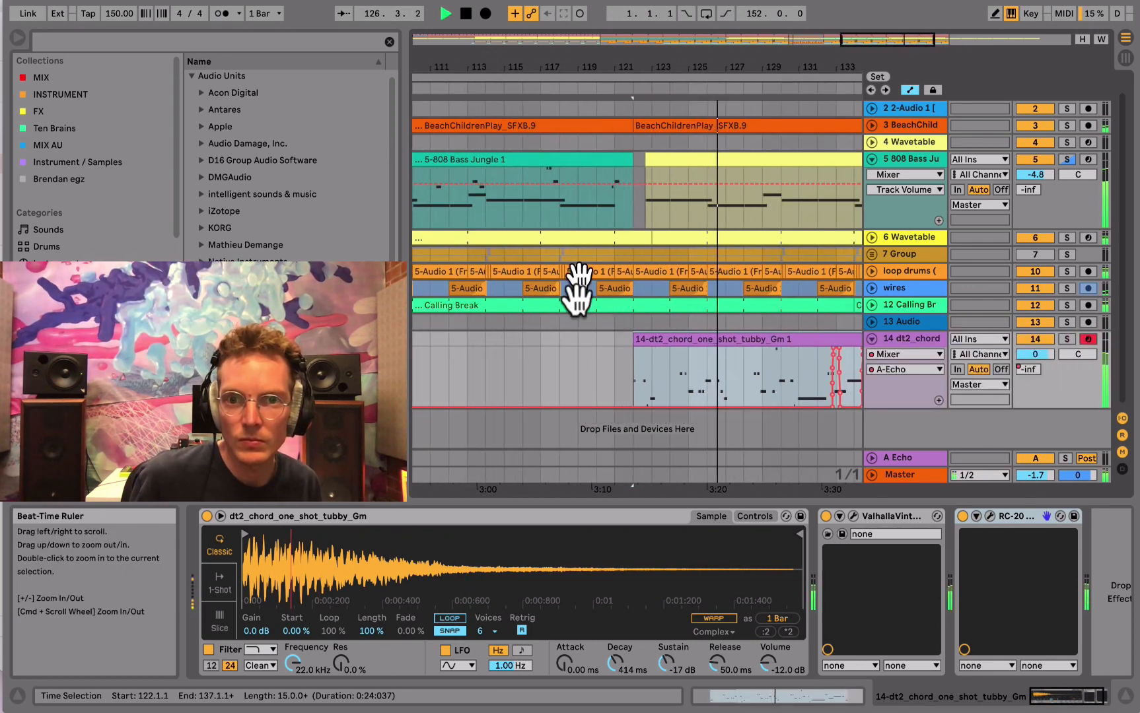
- Move the chord clip to start at 105.1.1, one bar before the second bass section, and play from there
{"action": "left_click", "coordinate": [601, 364]}
{"action": "left_click_drag", "start_coordinate": [604, 71], "coordinate": [766, 49]}
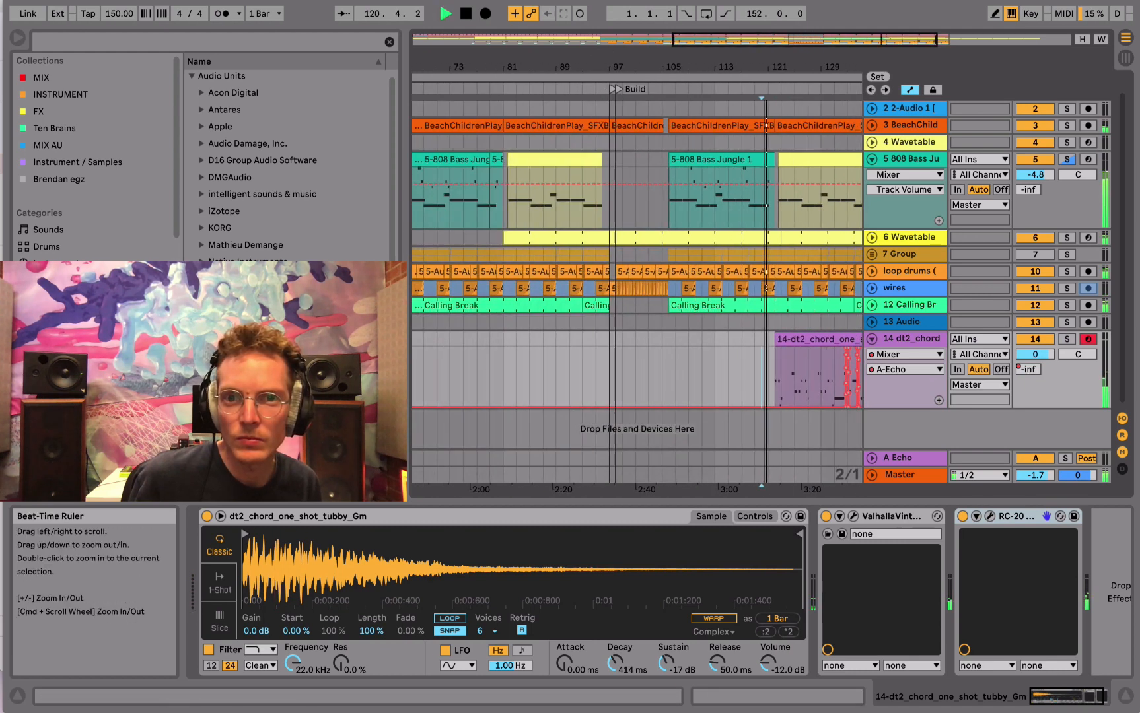
{"action": "left_click", "coordinate": [661, 348]}
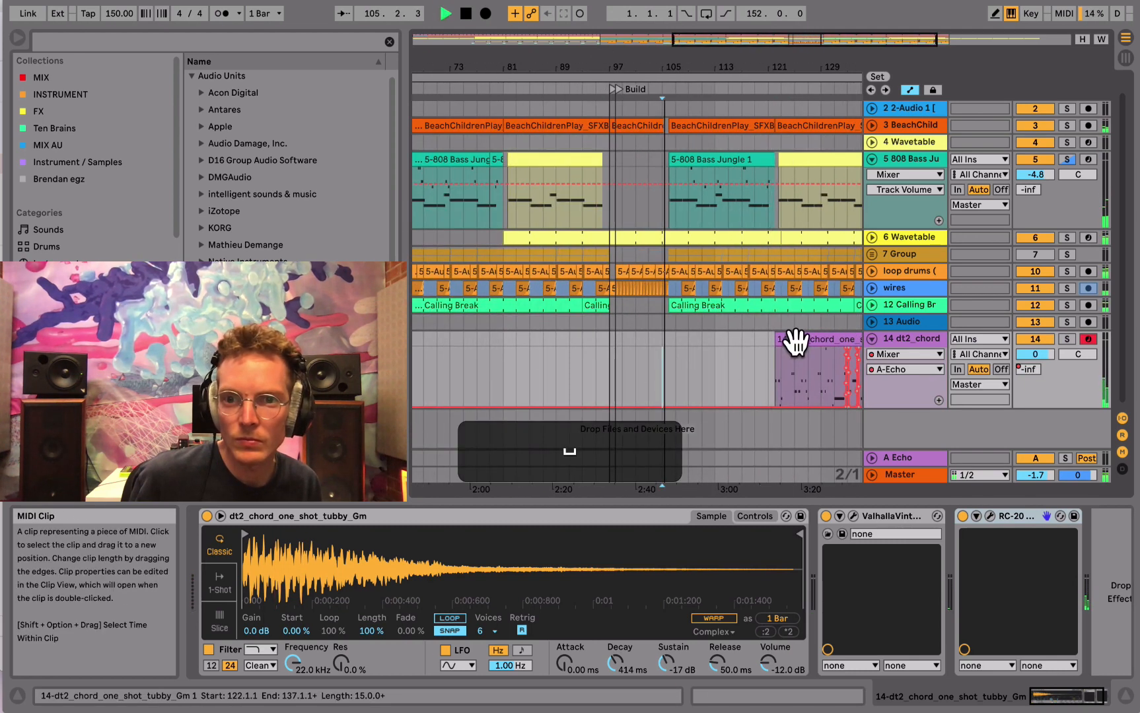
{"action": "left_click_drag", "start_coordinate": [795, 340], "coordinate": [709, 351]}
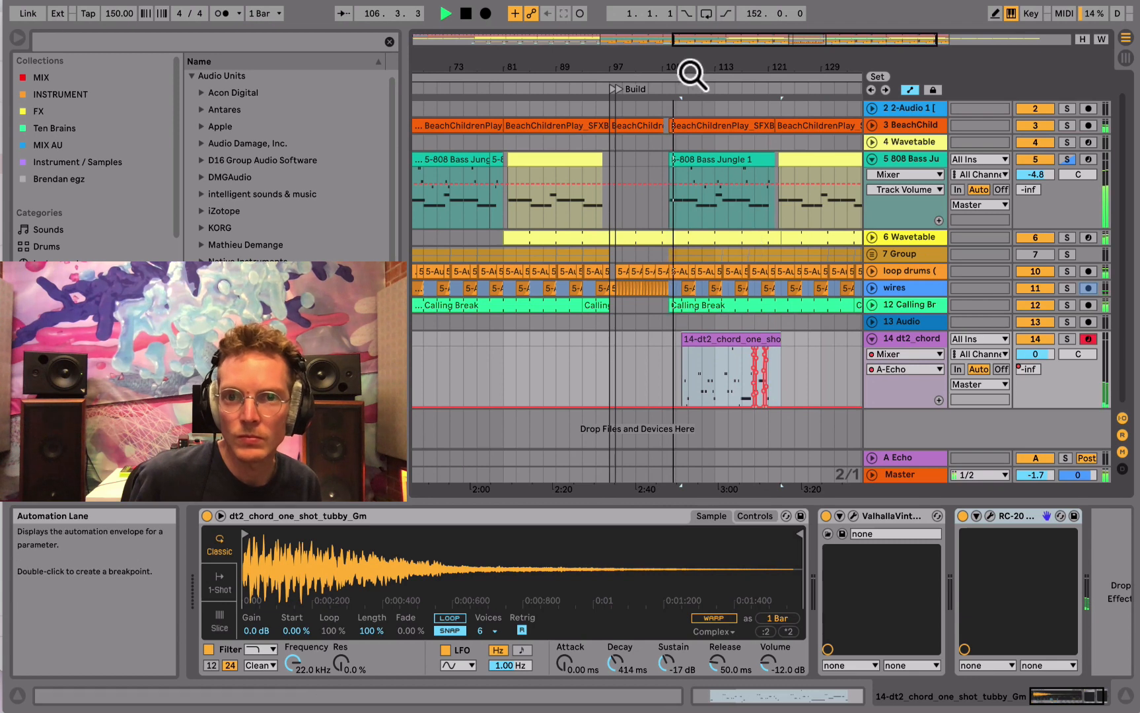
{"action": "left_click_drag", "start_coordinate": [692, 74], "coordinate": [653, 342]}
{"action": "key", "text": "space"}
{"action": "key", "text": "space"}
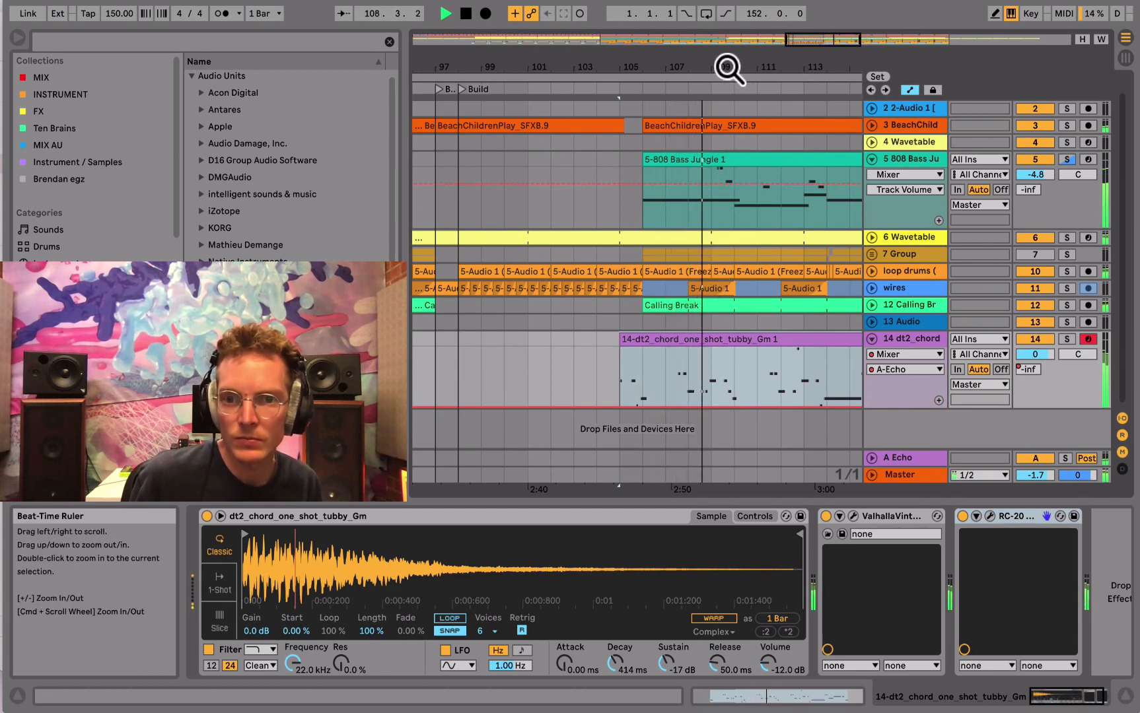
- Open the chord clip's notes and try nudging the second G3 note near 8.4 earlier and back by a grid step
{"action": "left_click", "coordinate": [756, 695]}
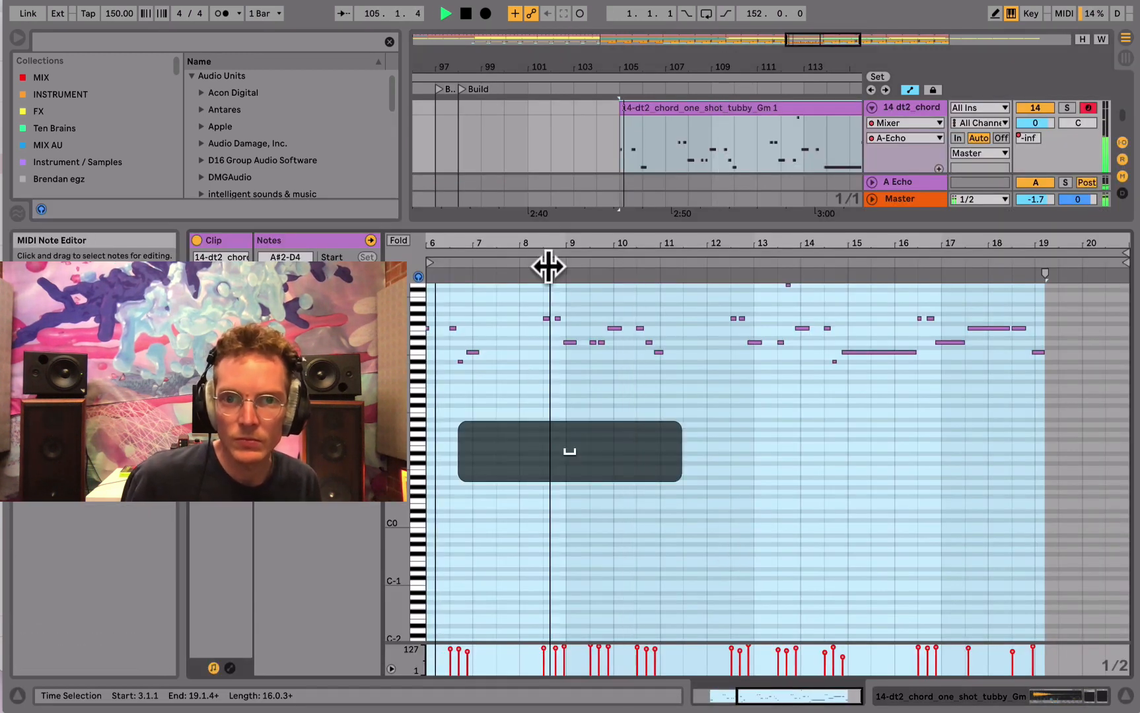
{"action": "left_click_drag", "start_coordinate": [547, 263], "coordinate": [549, 310]}
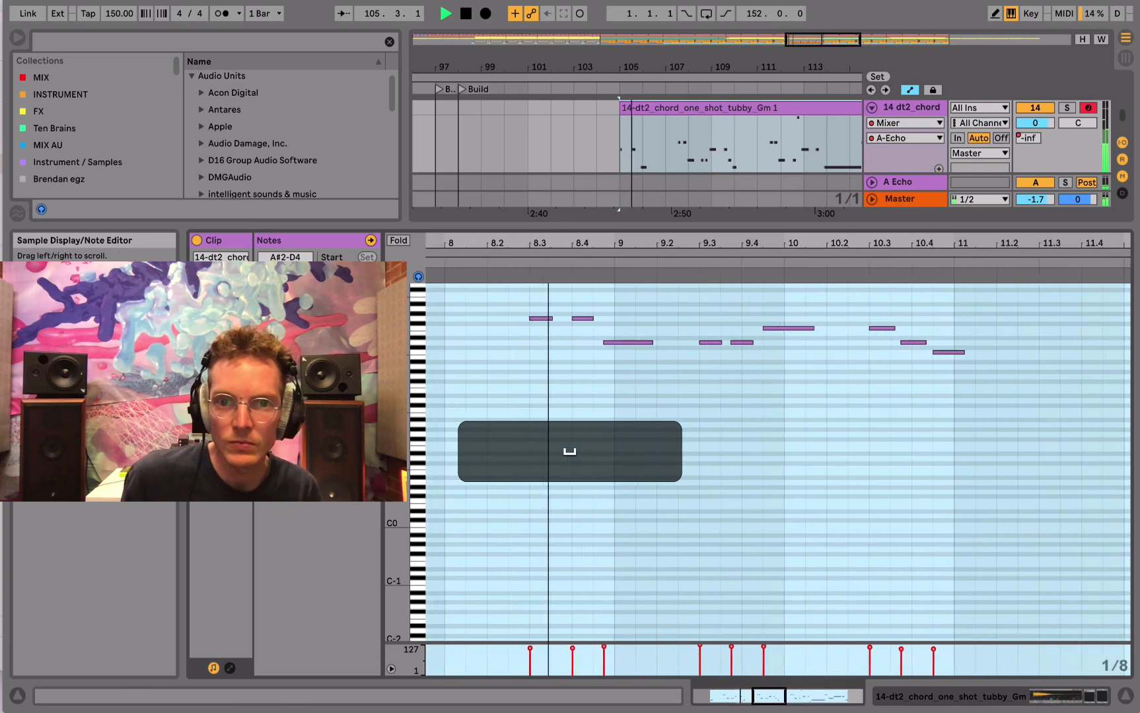
{"action": "left_click", "coordinate": [585, 318]}
{"action": "key", "text": "Left"}
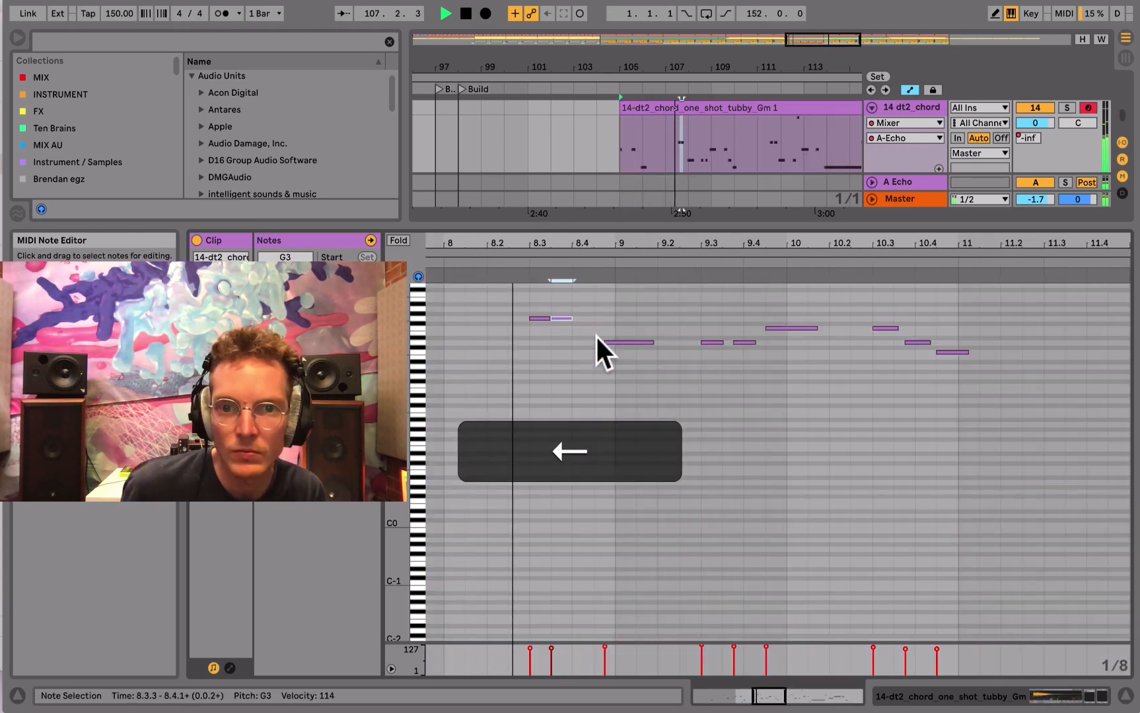
{"action": "key", "text": "Right"}
- Set the note grid to a fixed 1/16, move the second G3 note to start at 8.3.4, and audition it
{"action": "right_click", "coordinate": [622, 424]}
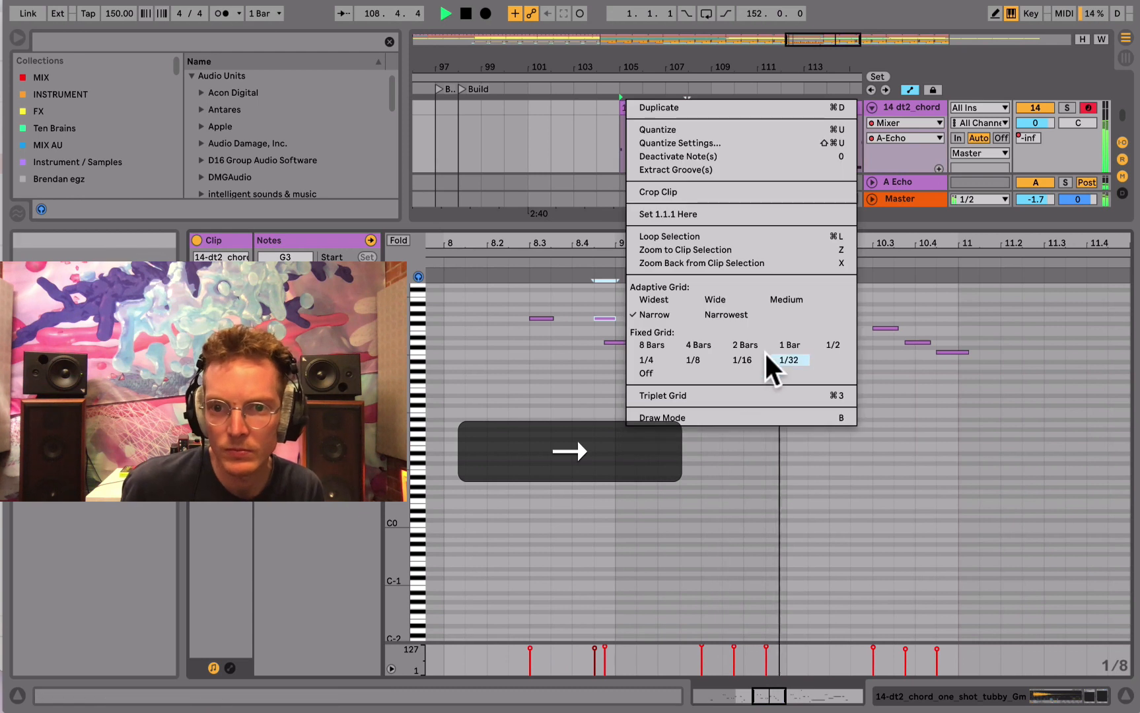
{"action": "left_click", "coordinate": [763, 364]}
{"action": "left_click_drag", "start_coordinate": [582, 317], "coordinate": [603, 317]}
{"action": "key", "text": "Left"}
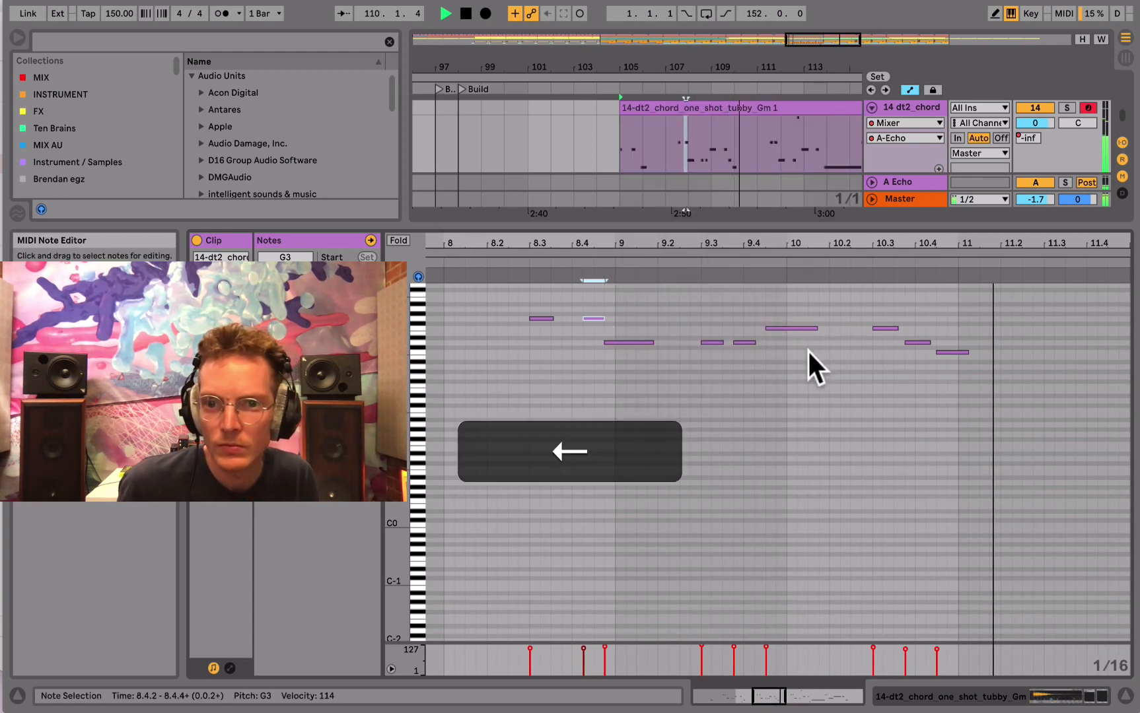
{"action": "key", "text": "space"}
{"action": "key", "text": "space"}
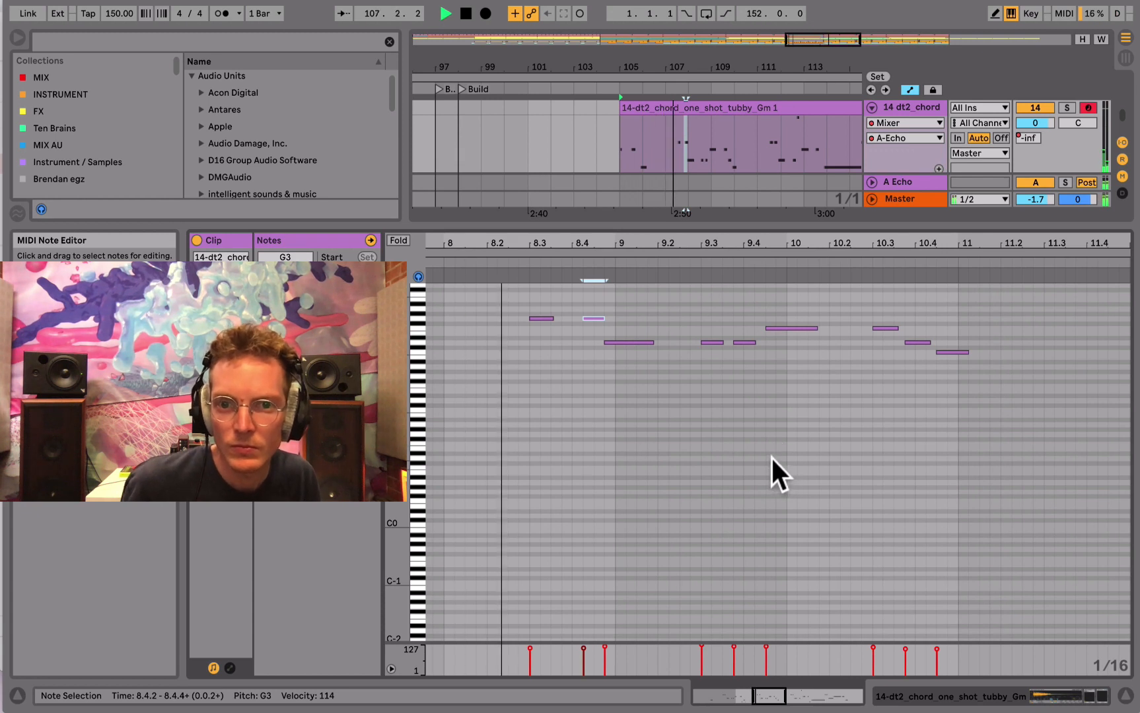
{"action": "key", "text": "Left"}
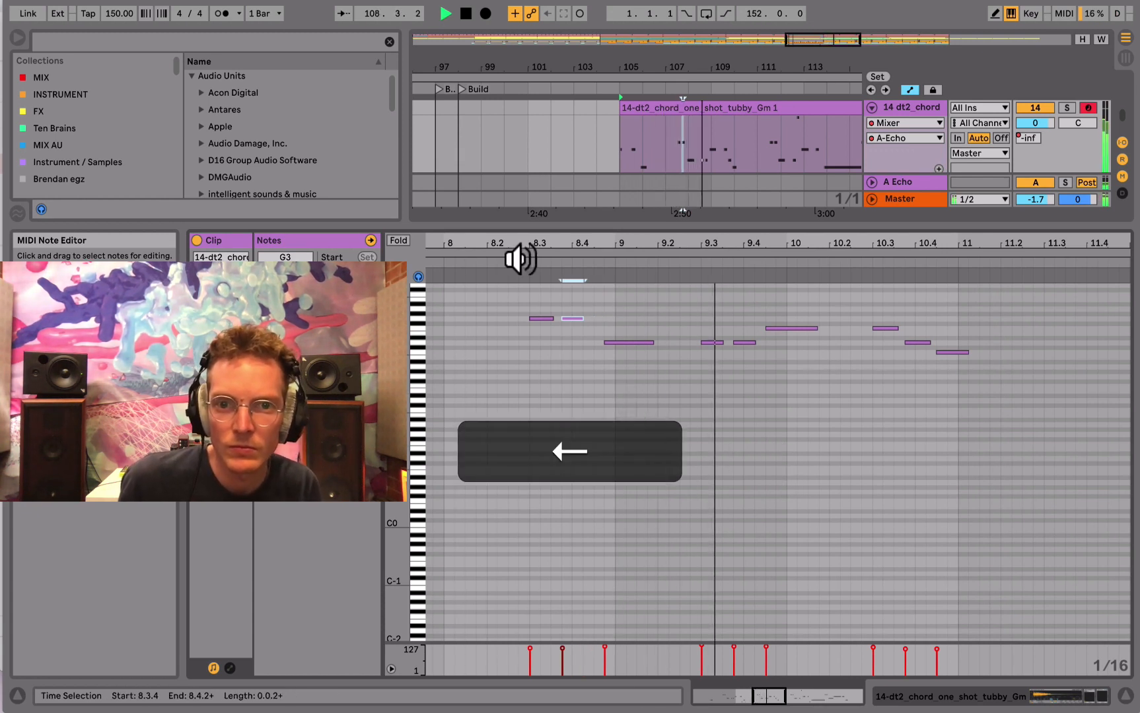
{"action": "left_click", "coordinate": [520, 255]}
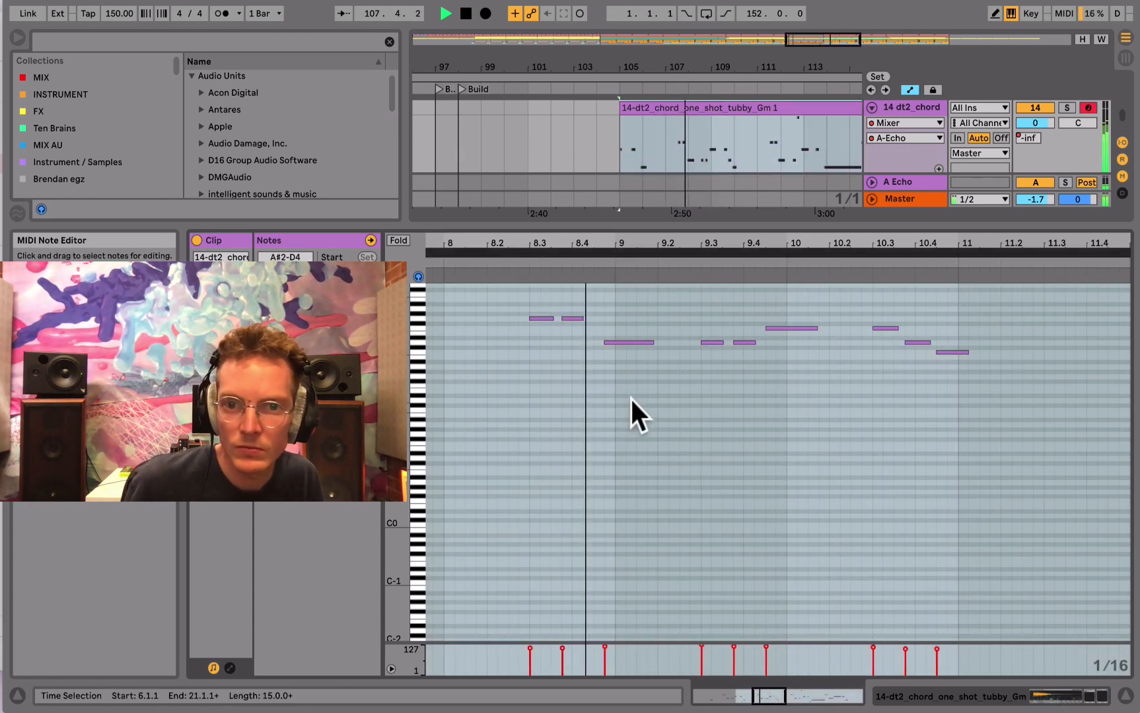
- Shift the long note just before bar 9 one 1/16 earlier and replay the passage
{"action": "left_click", "coordinate": [634, 342]}
{"action": "key", "text": "Left"}
{"action": "left_click", "coordinate": [522, 254]}
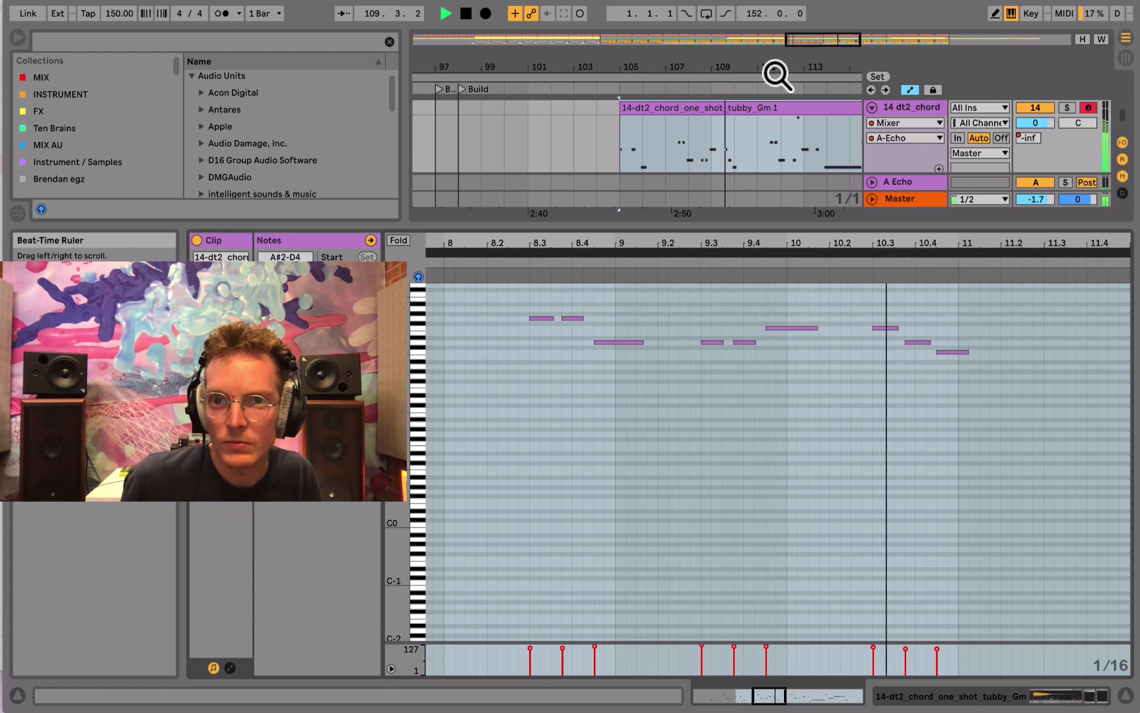
- Shorten the chord clip so it ends at 114.1.1, and stop playback
{"action": "left_click_drag", "start_coordinate": [776, 74], "coordinate": [656, 74]}
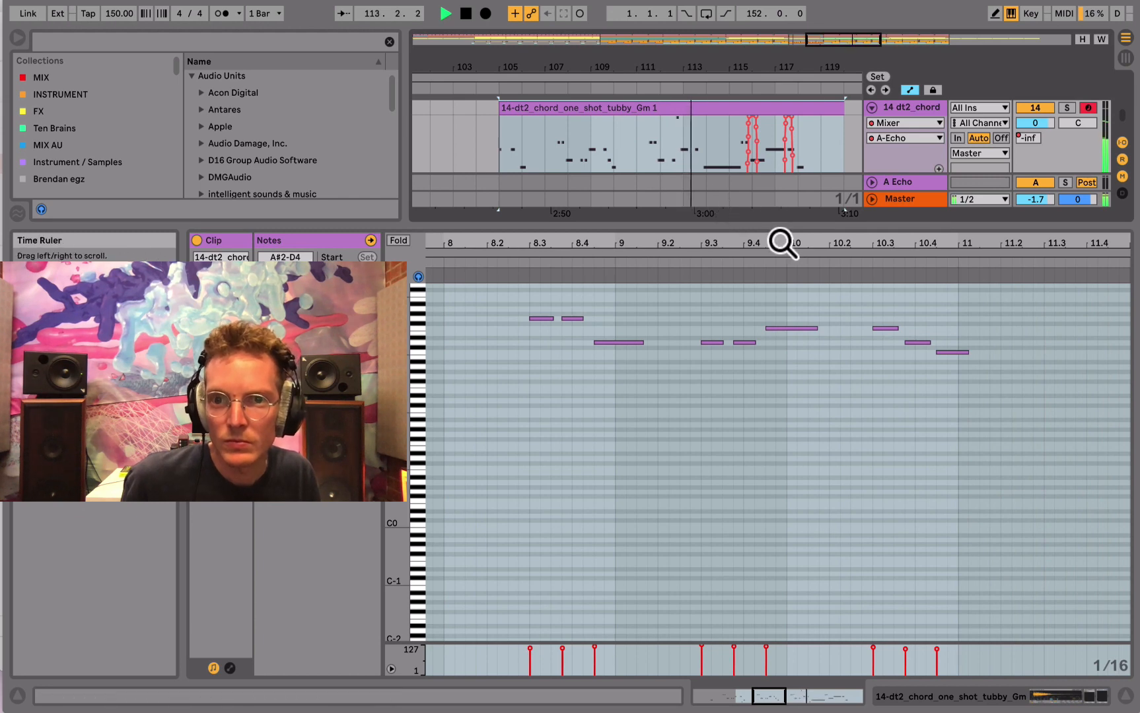
{"action": "left_click_drag", "start_coordinate": [843, 118], "coordinate": [701, 121]}
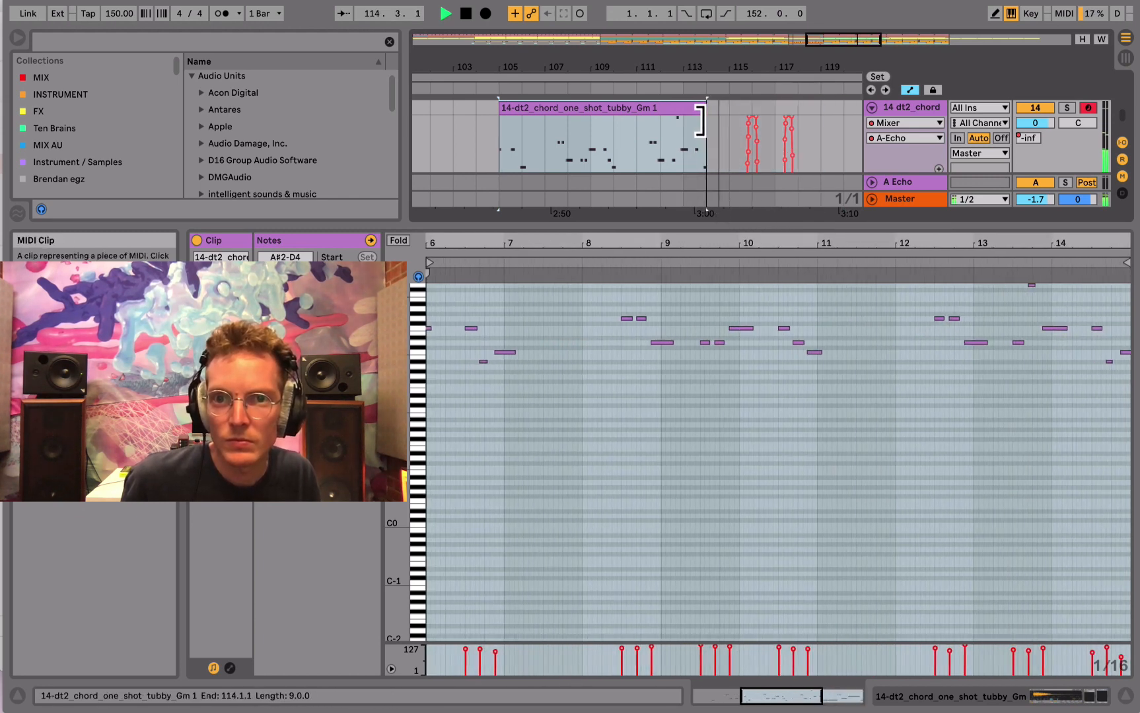
{"action": "key", "text": "space"}
- Try to duplicate the chord clip's nine bars from 105.1.1 to 114.1.1
{"action": "left_click_drag", "start_coordinate": [521, 140], "coordinate": [703, 128]}
{"action": "key", "text": "super+d"}
{"action": "left_click", "coordinate": [541, 113]}
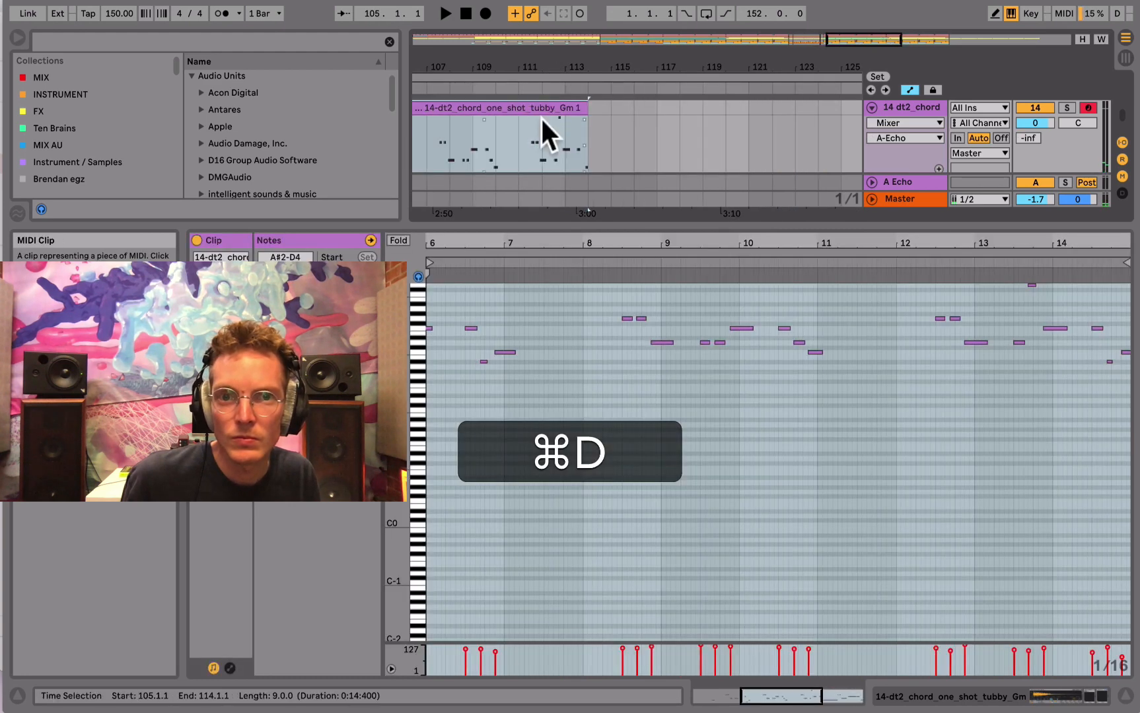
- Duplicate the eight-bar chord section from 106.1.1 to 114.1.1 twice in a row, filling the track up to 130.1.1
{"action": "left_click_drag", "start_coordinate": [529, 70], "coordinate": [647, 71]}
{"action": "left_click_drag", "start_coordinate": [578, 140], "coordinate": [692, 125]}
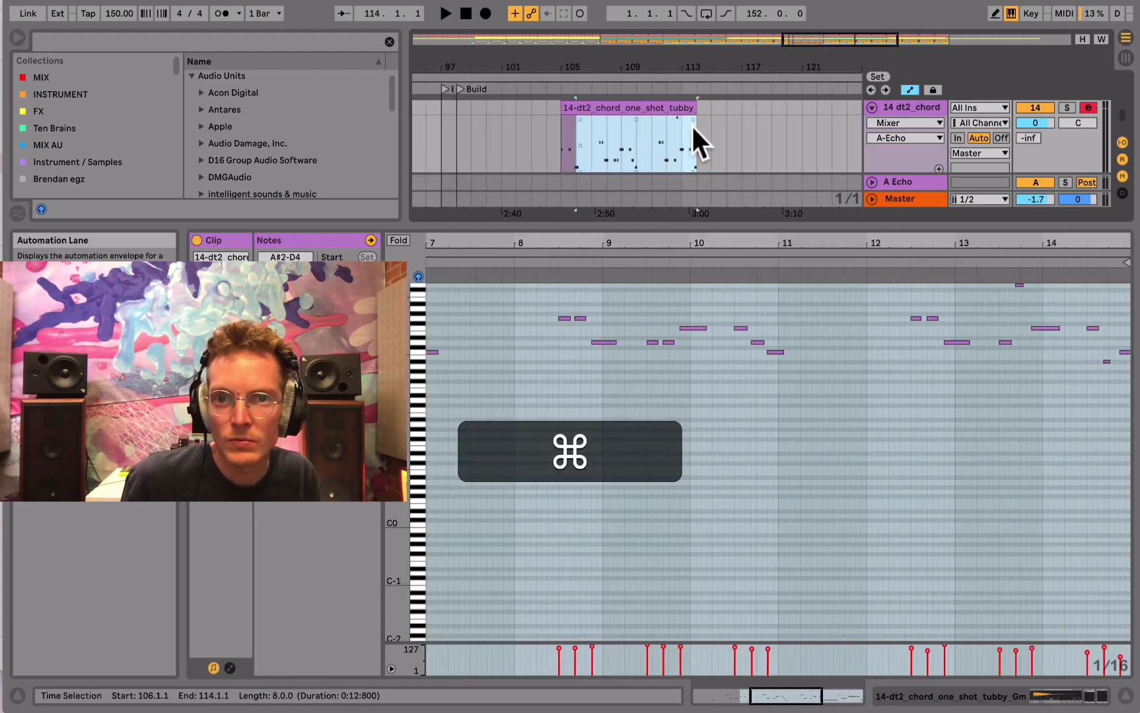
{"action": "key", "text": "super+d"}
{"action": "left_click_drag", "start_coordinate": [578, 131], "coordinate": [692, 140]}
{"action": "key", "text": "super+d"}
{"action": "key", "text": "super+d"}
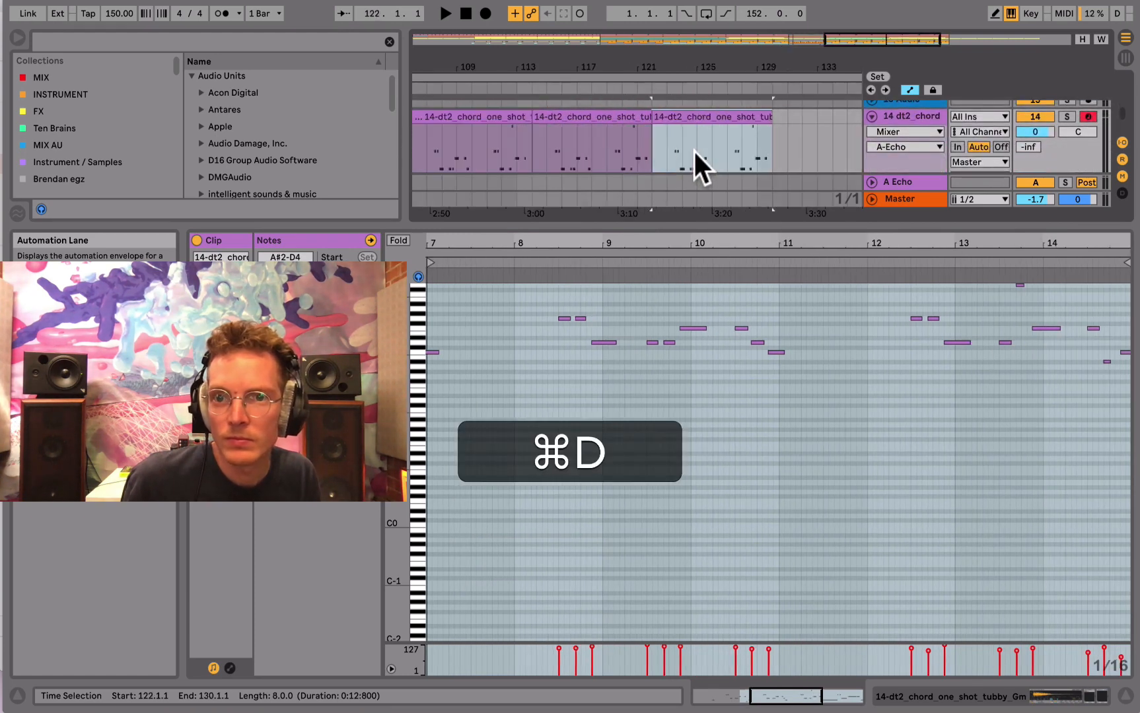
{"action": "left_click_drag", "start_coordinate": [543, 77], "coordinate": [672, 76]}
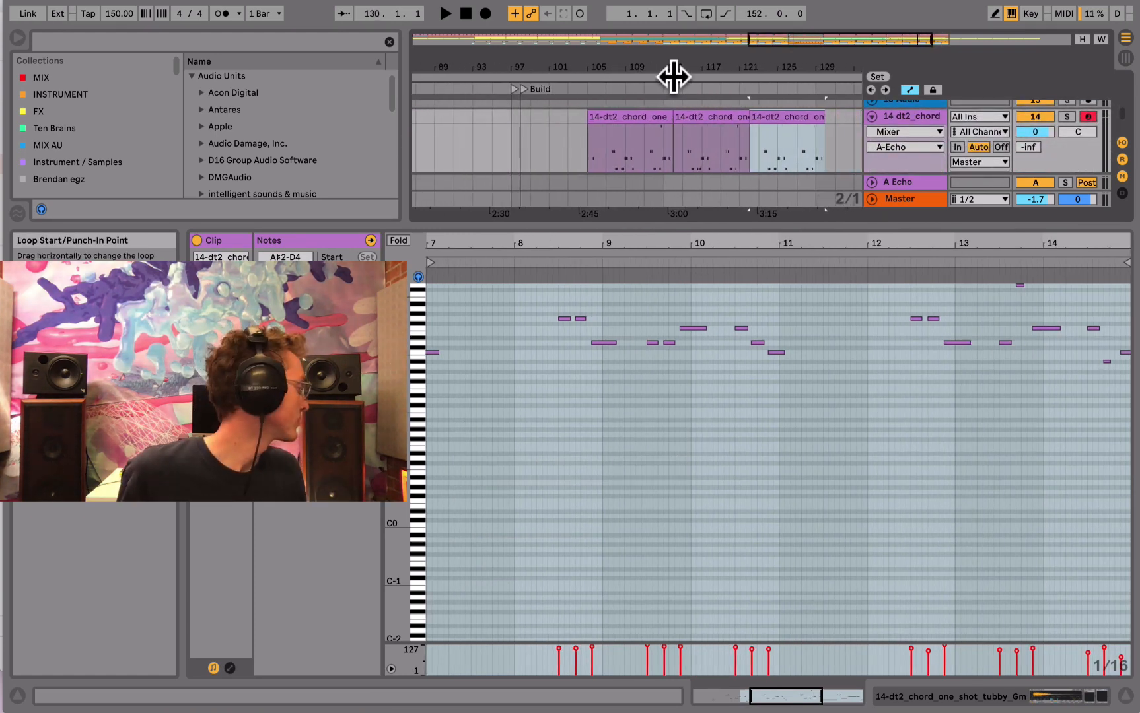
- Enlarge the arrangement area, play the track from 107.1.1, and fold the dt2_chord track
{"action": "left_click_drag", "start_coordinate": [673, 226], "coordinate": [684, 432]}
{"action": "left_click", "coordinate": [607, 302]}
{"action": "key", "text": "space"}
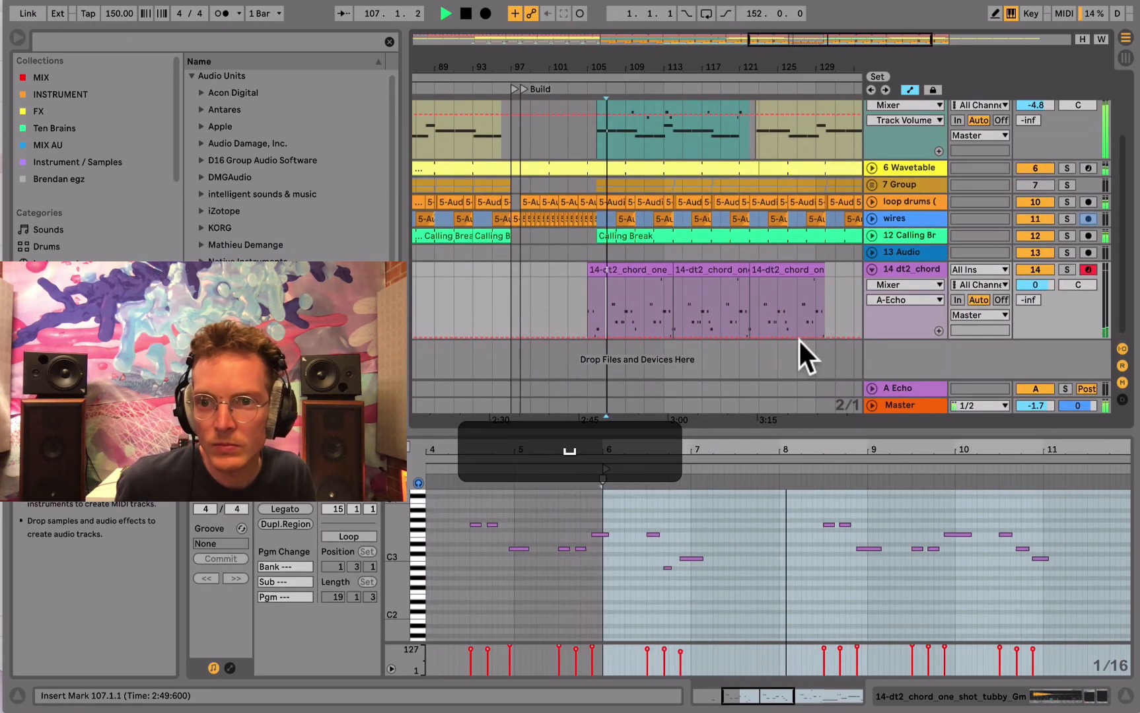
{"action": "left_click", "coordinate": [867, 268]}
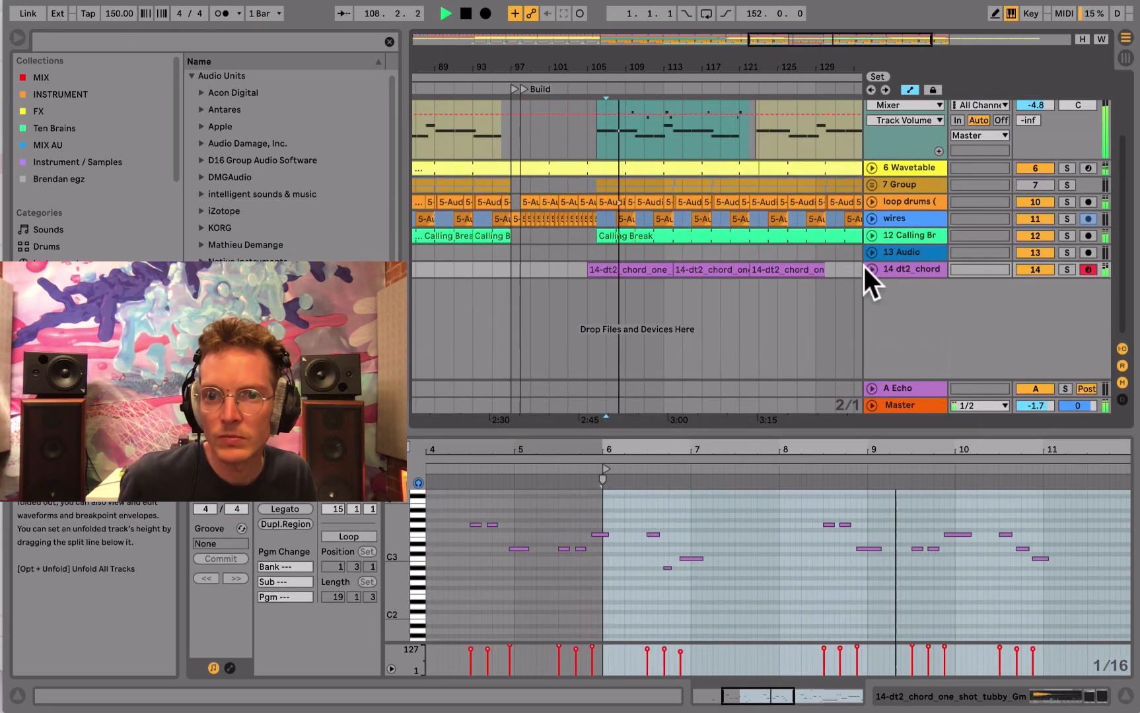
{"action": "left_click_drag", "start_coordinate": [677, 71], "coordinate": [678, 70]}
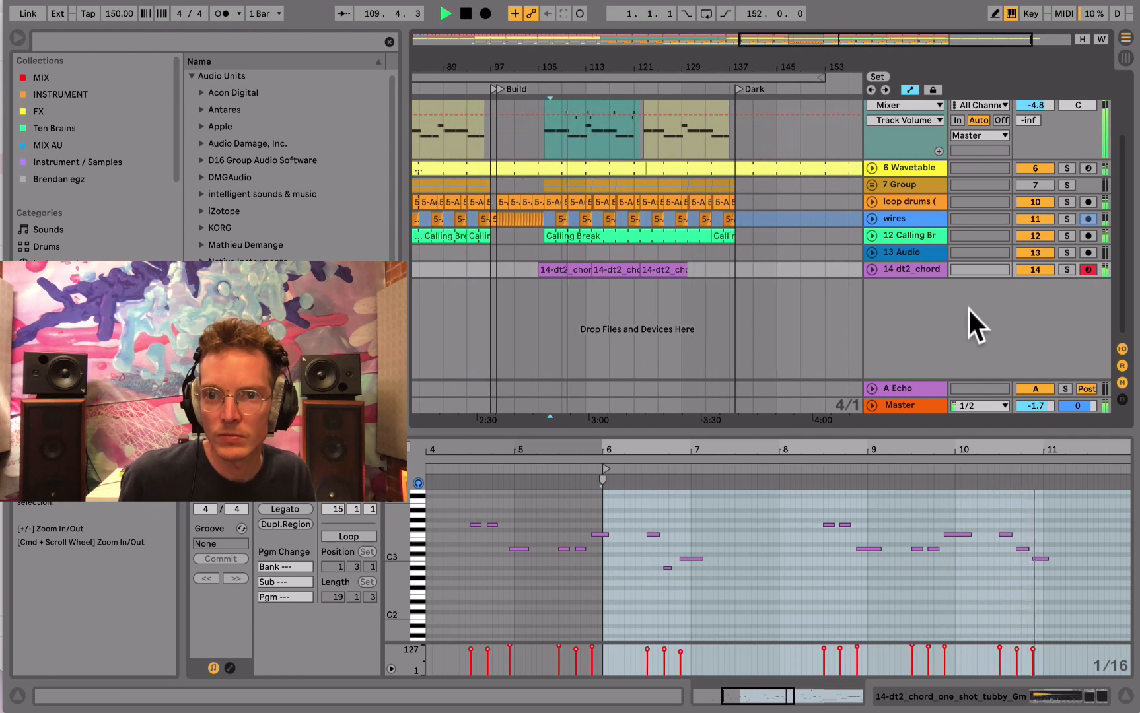
- Set the ValhallaVintageVerb mix on the chord track to 59.2 %, and close the plug-in window
{"action": "left_click", "coordinate": [1022, 688]}
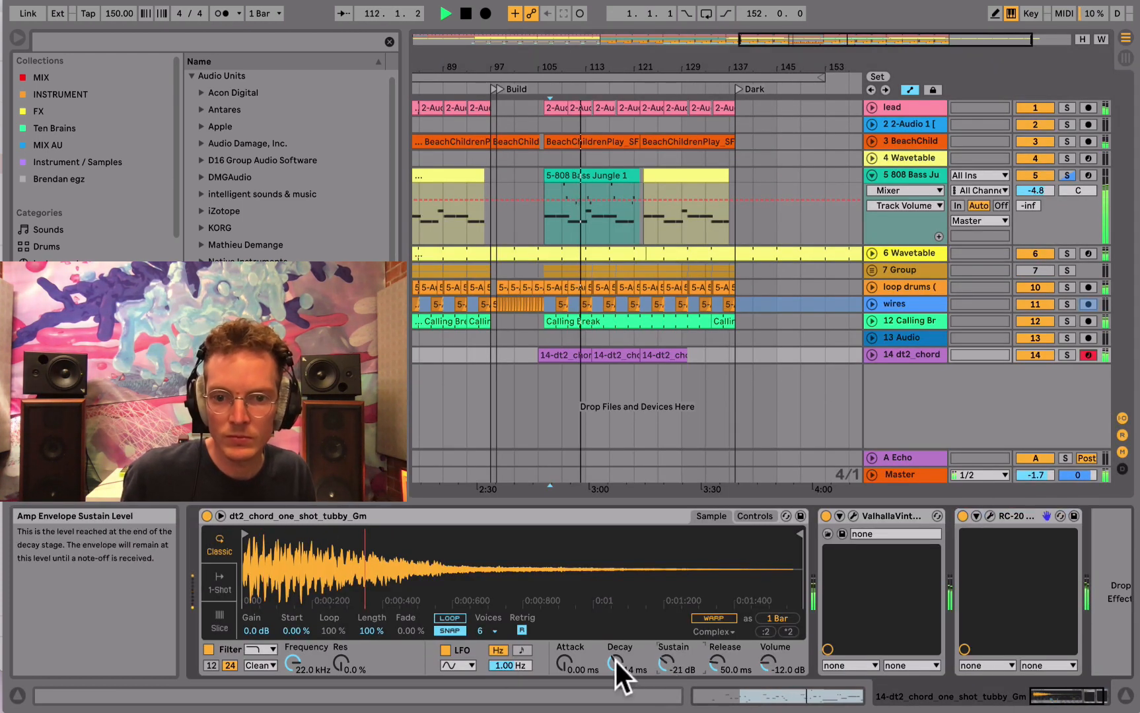
{"action": "left_click", "coordinate": [852, 517]}
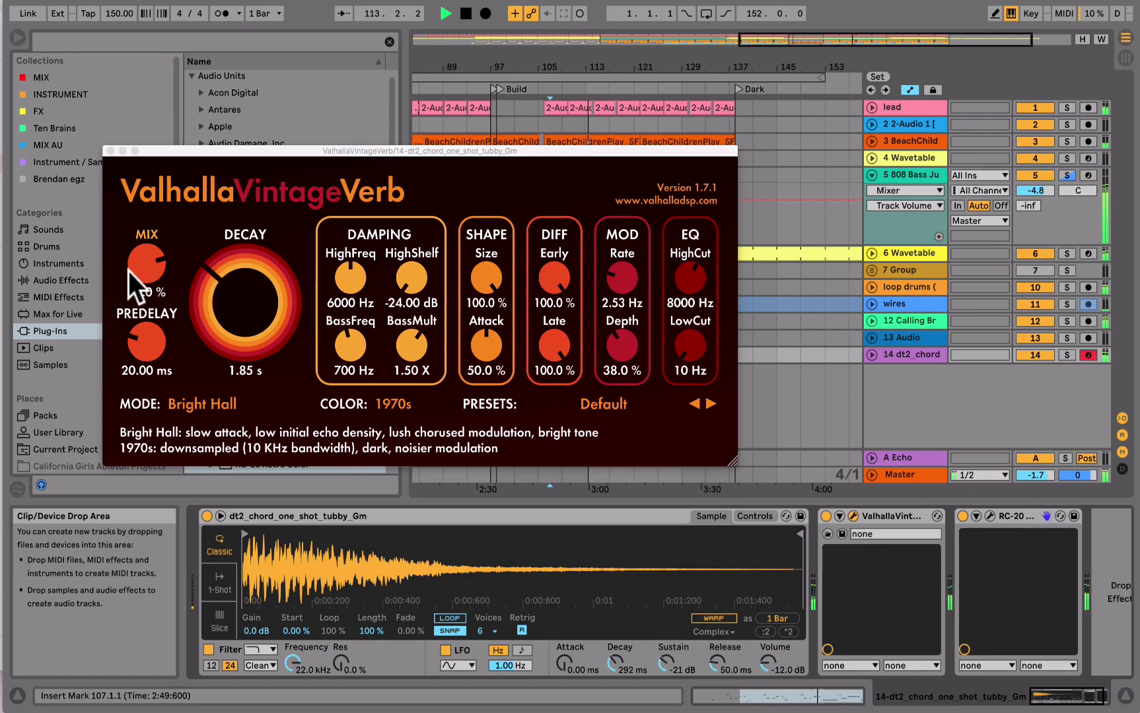
{"action": "left_click_drag", "start_coordinate": [128, 270], "coordinate": [141, 303]}
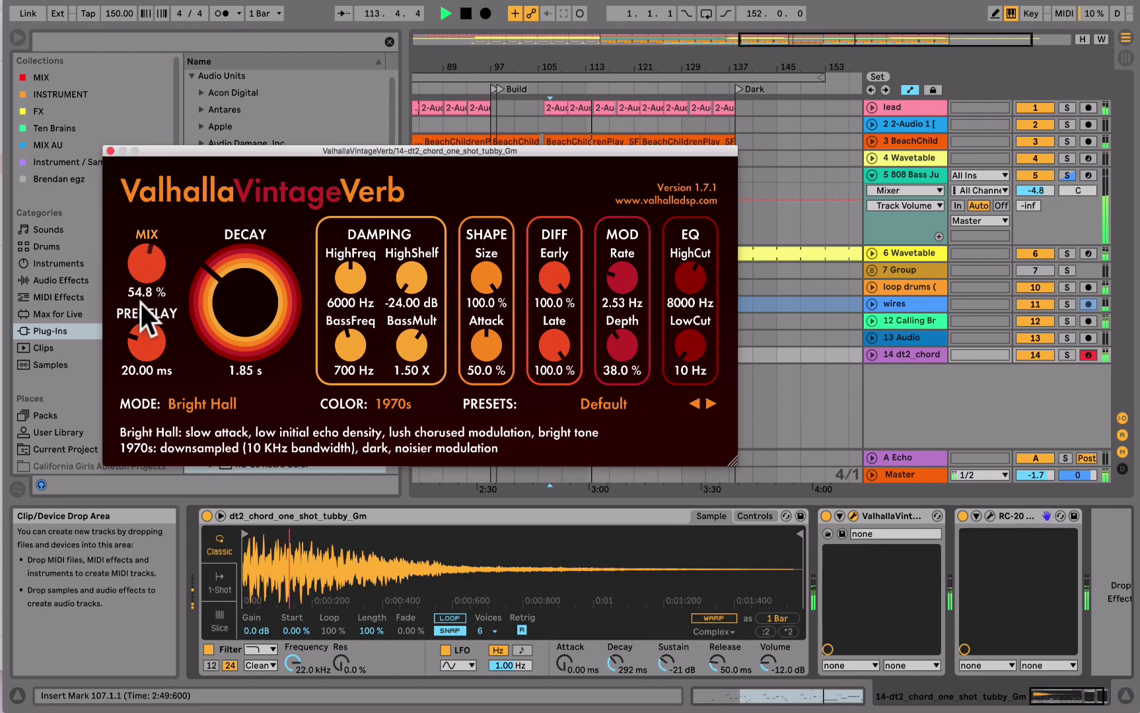
{"action": "left_click", "coordinate": [112, 150]}
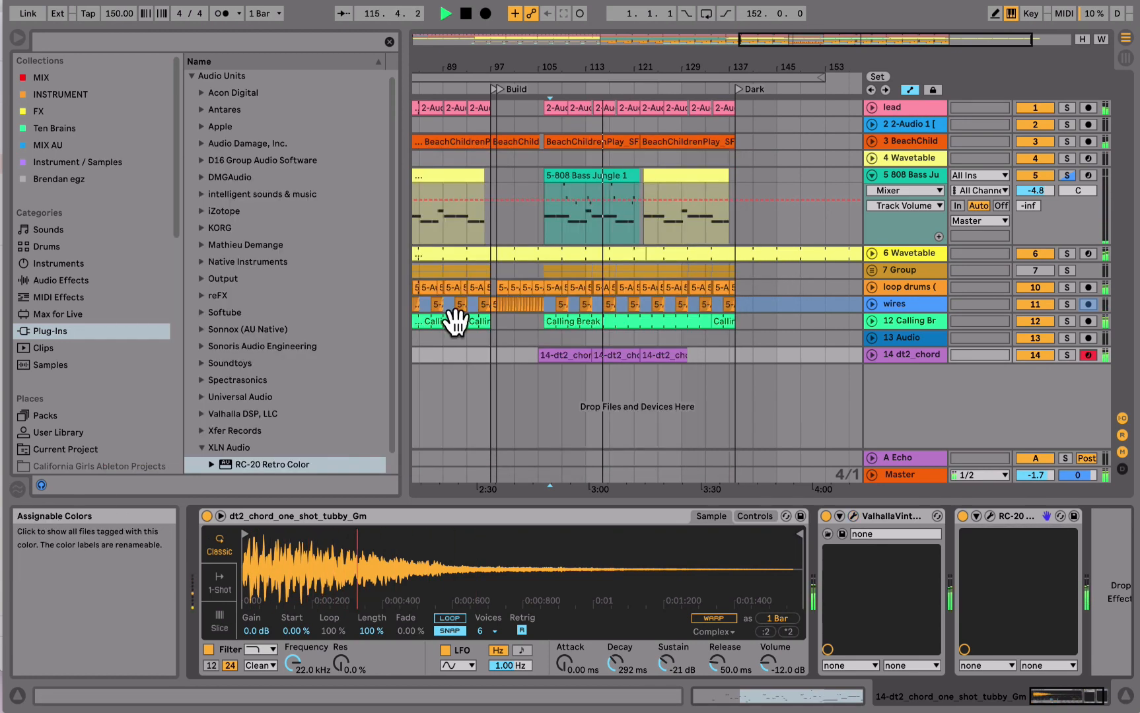
- Raise the output volume of the chord track's Simpler to -3.38 dB
{"action": "left_click", "coordinate": [872, 355]}
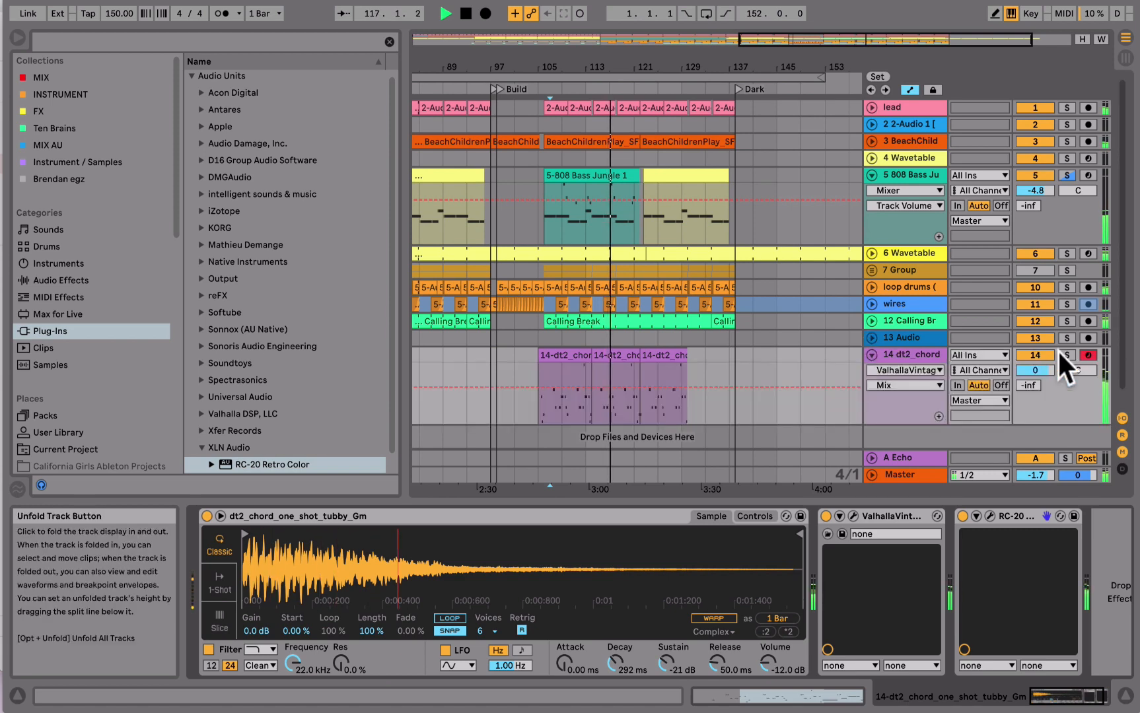
{"action": "left_click_drag", "start_coordinate": [770, 663], "coordinate": [769, 644]}
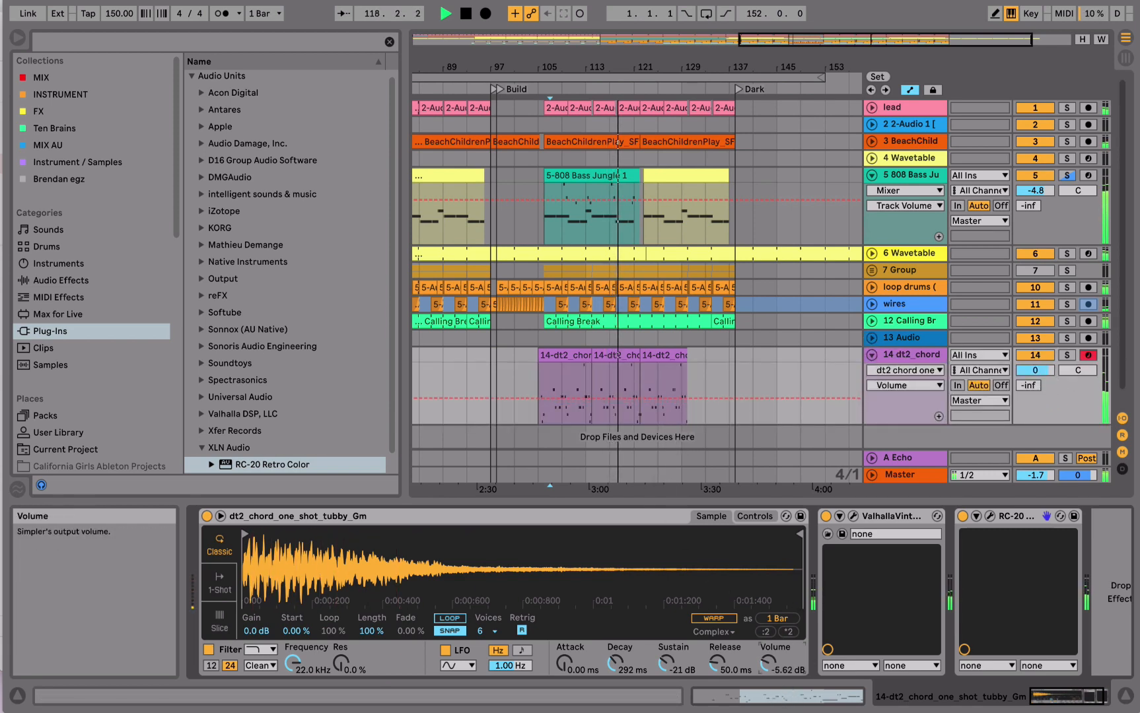
{"action": "left_click", "coordinate": [870, 355]}
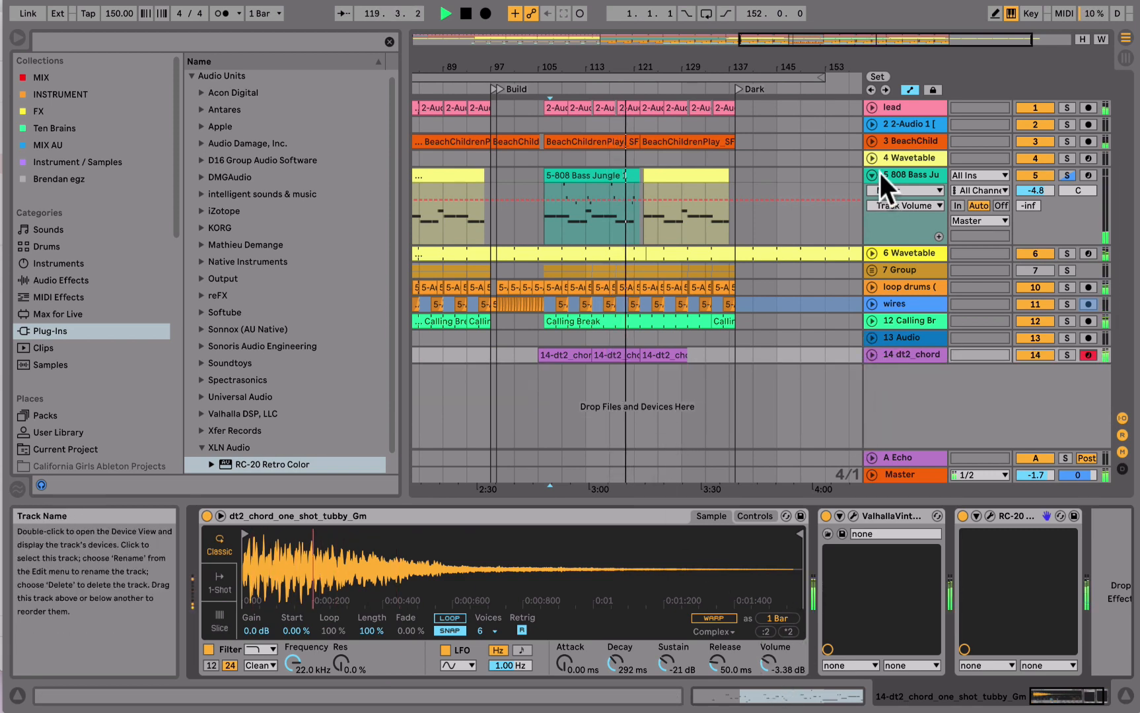
- Set the chord track's volume to -3.0 dB, and fold the 808 bass and chord tracks
{"action": "left_click", "coordinate": [871, 354]}
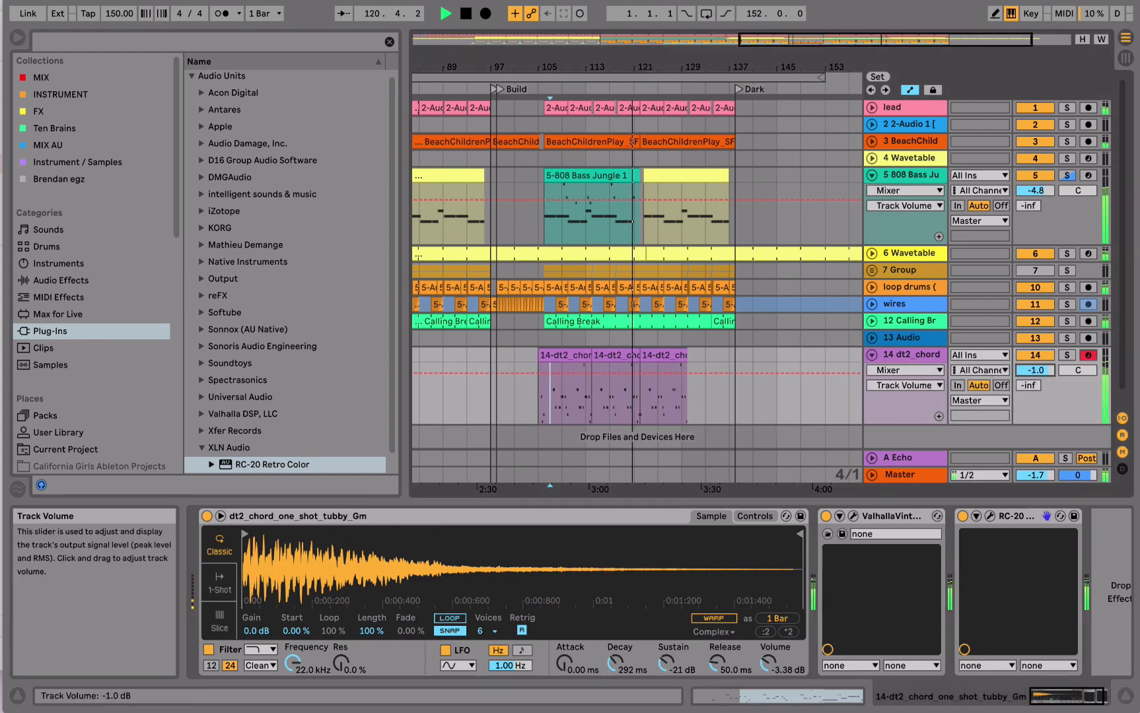
{"action": "left_click", "coordinate": [872, 175]}
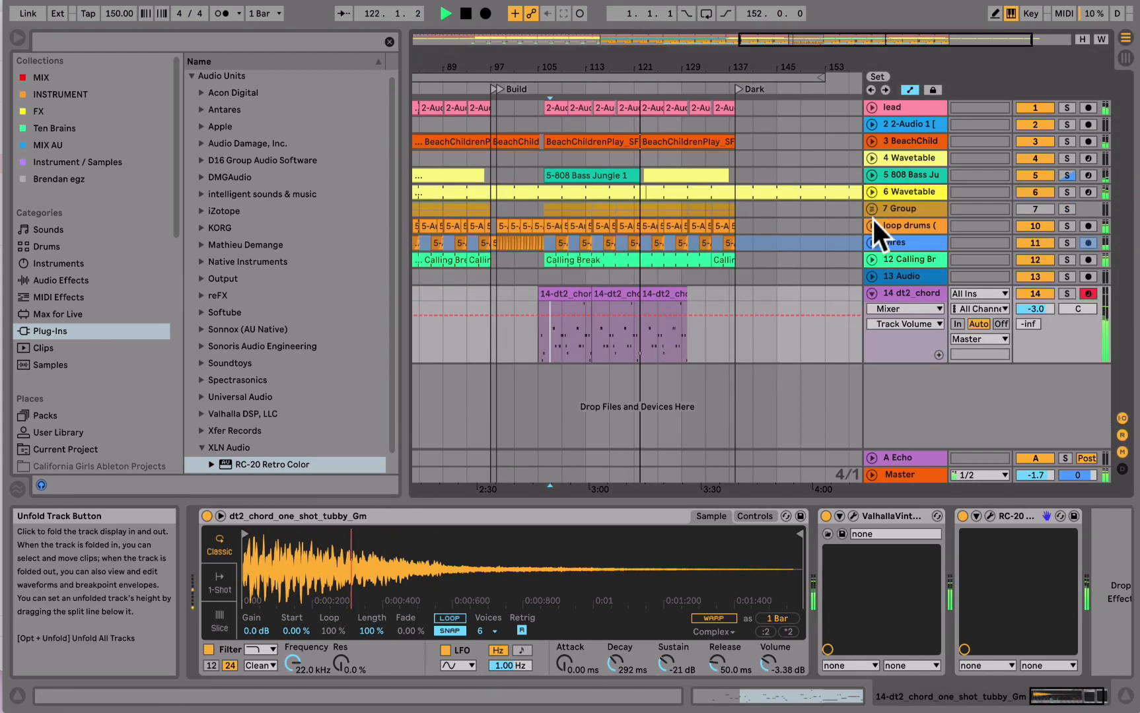
{"action": "left_click", "coordinate": [871, 290]}
- Add a MIDI track below the chord track and load the DW m1 Universe Lofi.adg rack onto it by searching all results for "m1 dw"
{"action": "right_click", "coordinate": [899, 352]}
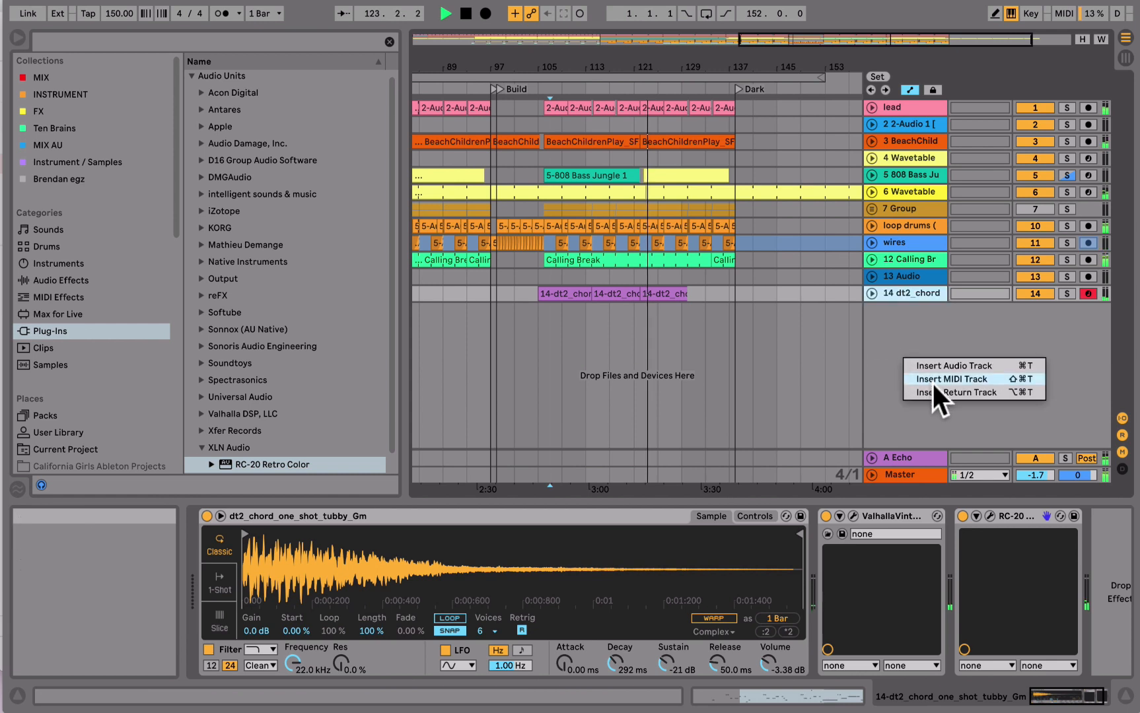
{"action": "left_click", "coordinate": [932, 381]}
{"action": "left_click", "coordinate": [72, 45]}
{"action": "type", "text": "m1"}
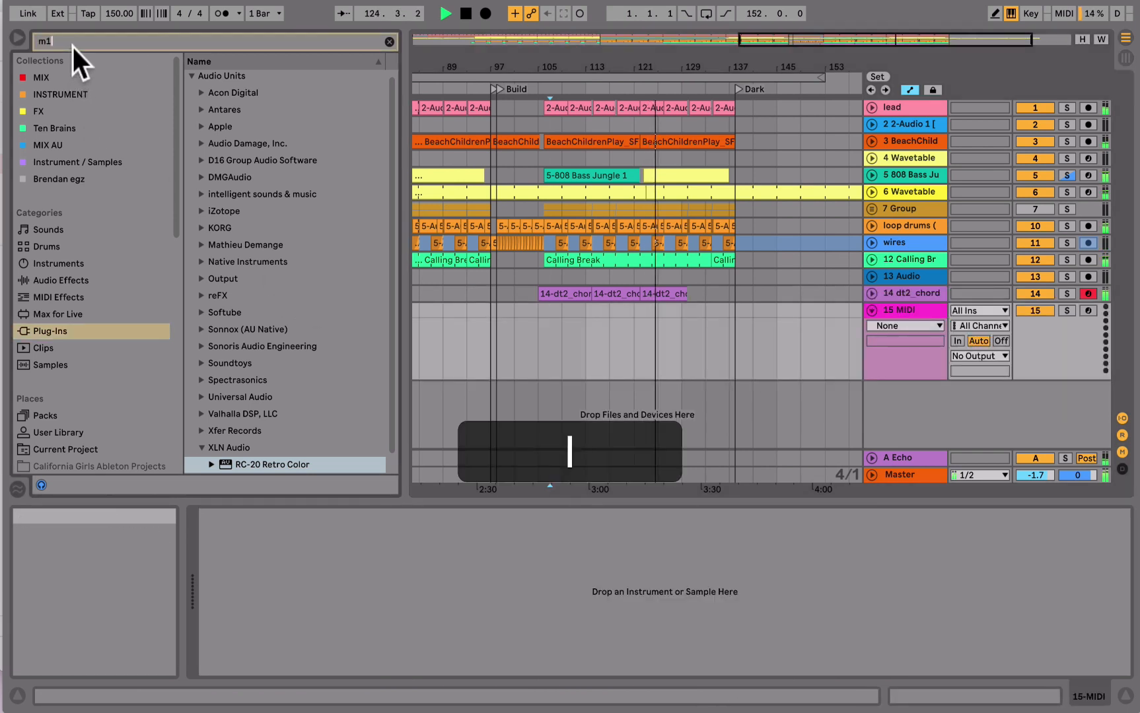
{"action": "type", "text": " dw"}
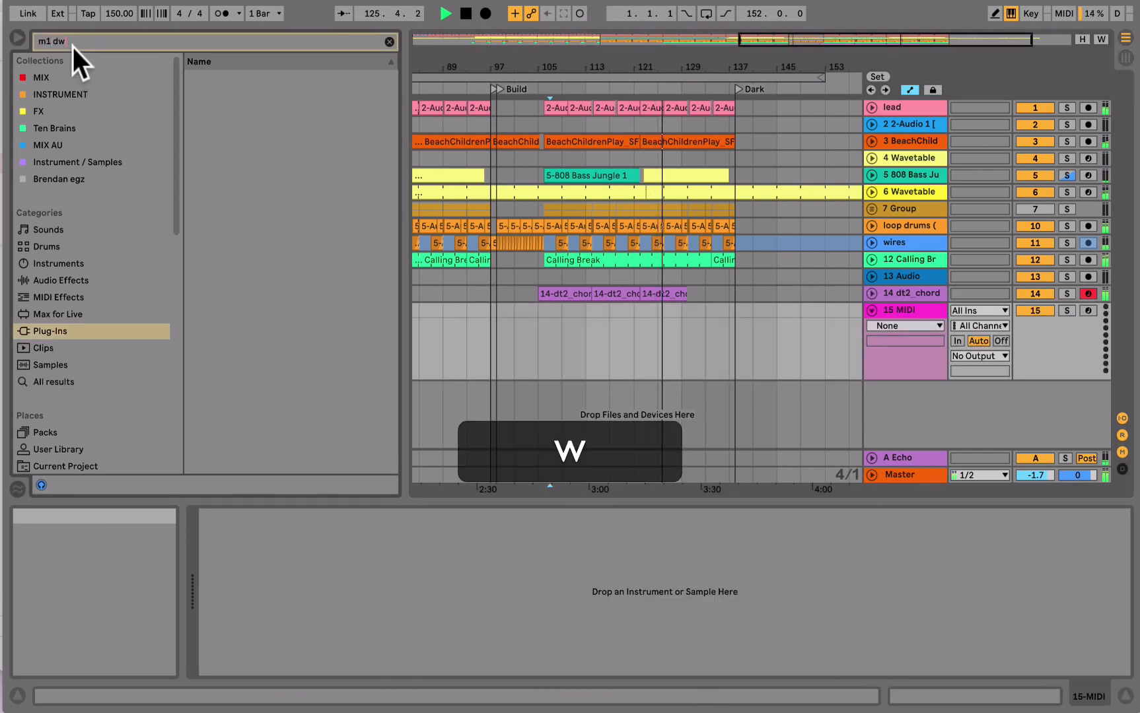
{"action": "left_click", "coordinate": [66, 381]}
{"action": "left_click_drag", "start_coordinate": [244, 78], "coordinate": [930, 321]}
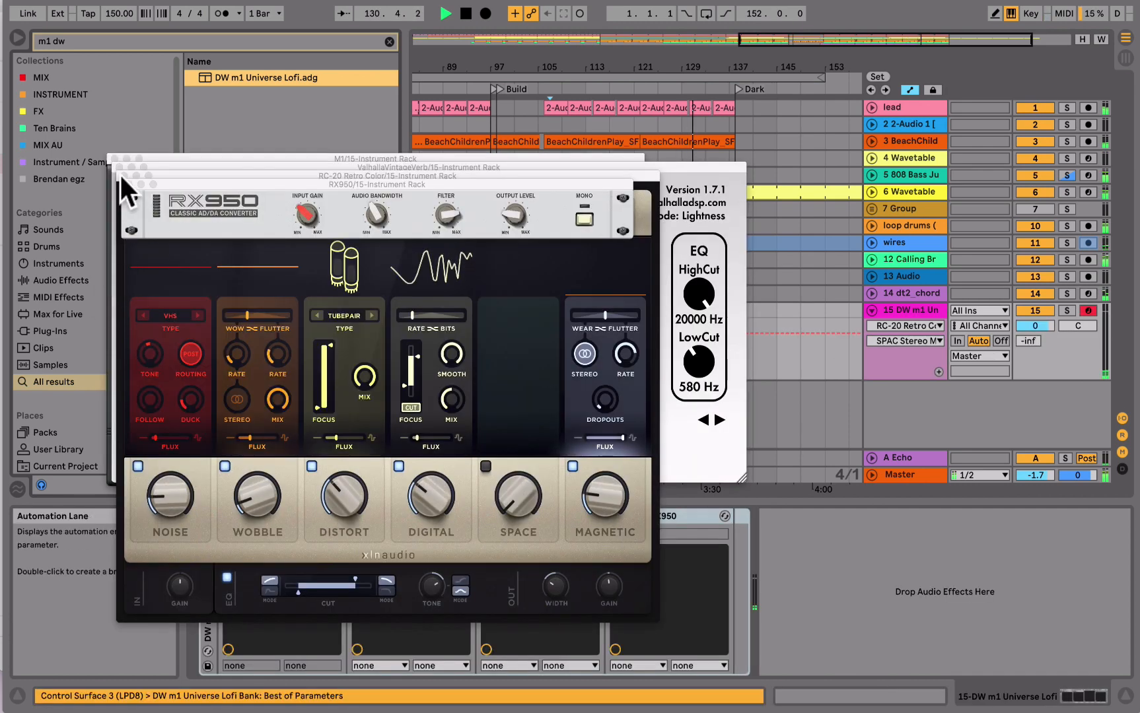
- Close the rack's open plug-in windows for M1, ValhallaVintageVerb, RC-20 Retro Color and RX950
{"action": "left_click", "coordinate": [124, 180]}
{"action": "left_click", "coordinate": [121, 174]}
{"action": "left_click", "coordinate": [118, 165]}
{"action": "left_click", "coordinate": [117, 159]}
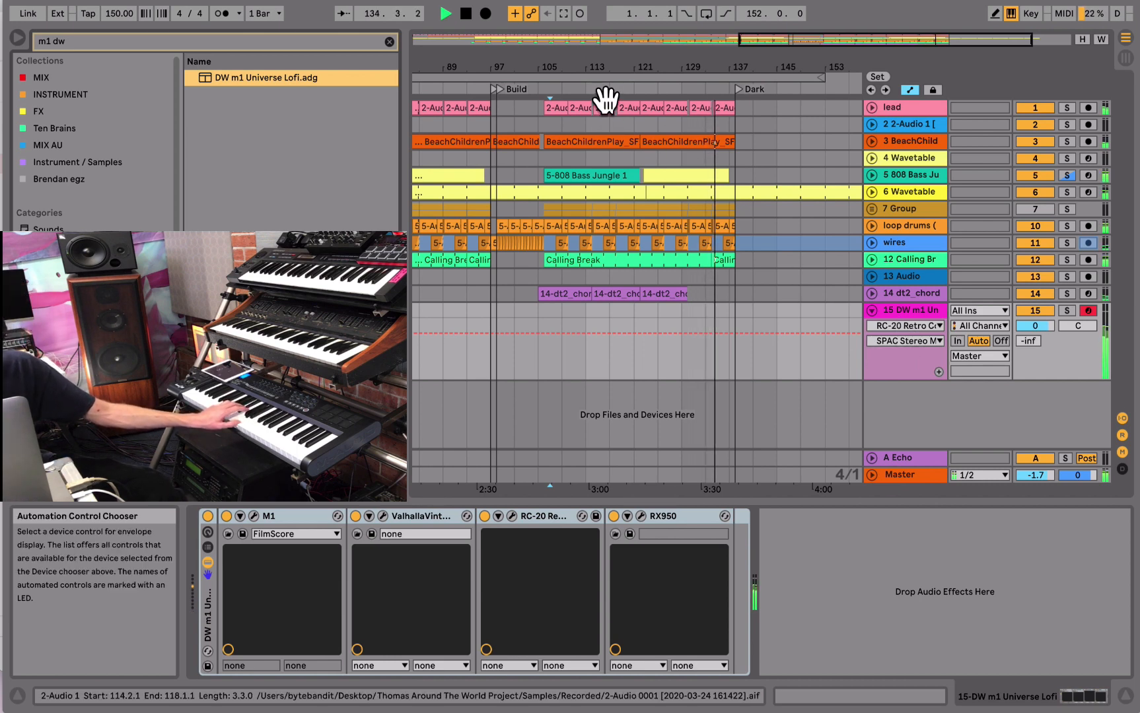
- Record a keyboard part on the DW m1 track from about bar 129 into bar 145, and stop the transport
{"action": "left_click", "coordinate": [682, 324]}
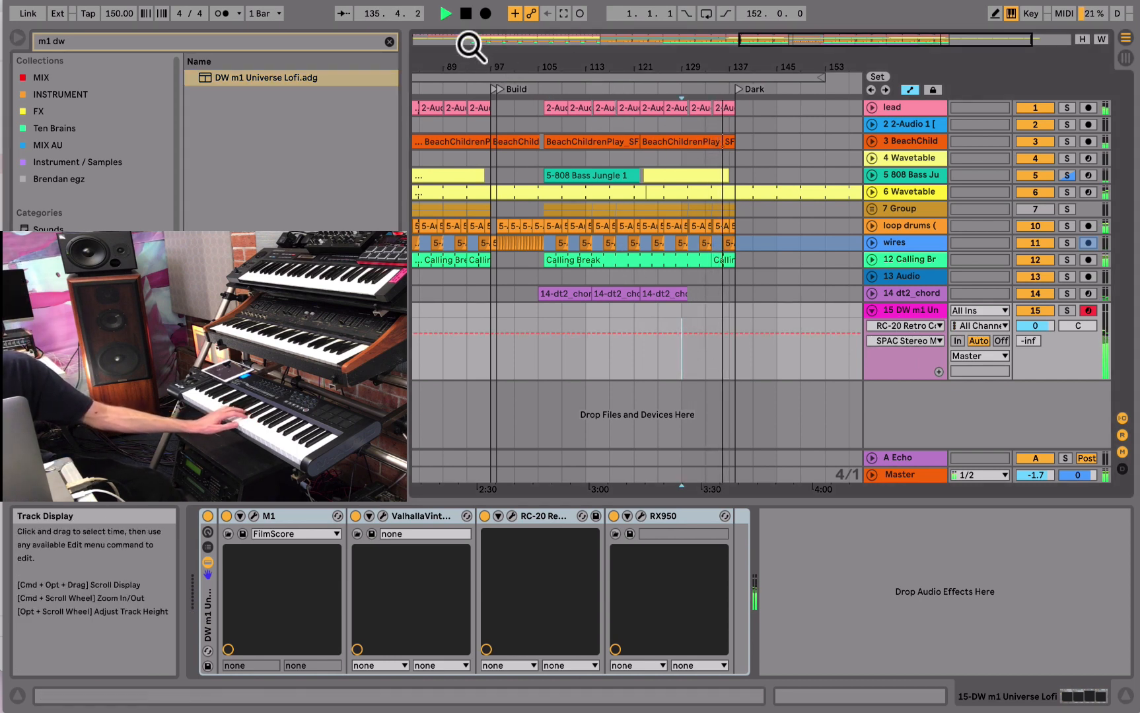
{"action": "left_click", "coordinate": [446, 14]}
{"action": "left_click", "coordinate": [487, 13]}
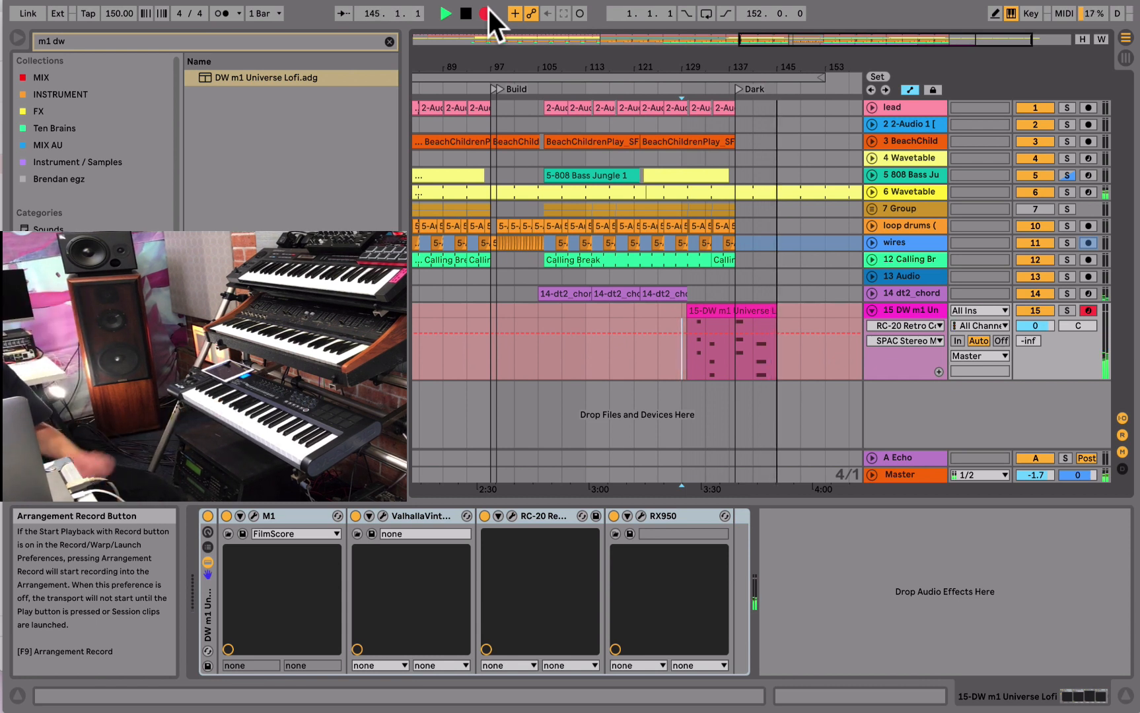
{"action": "key", "text": "space"}
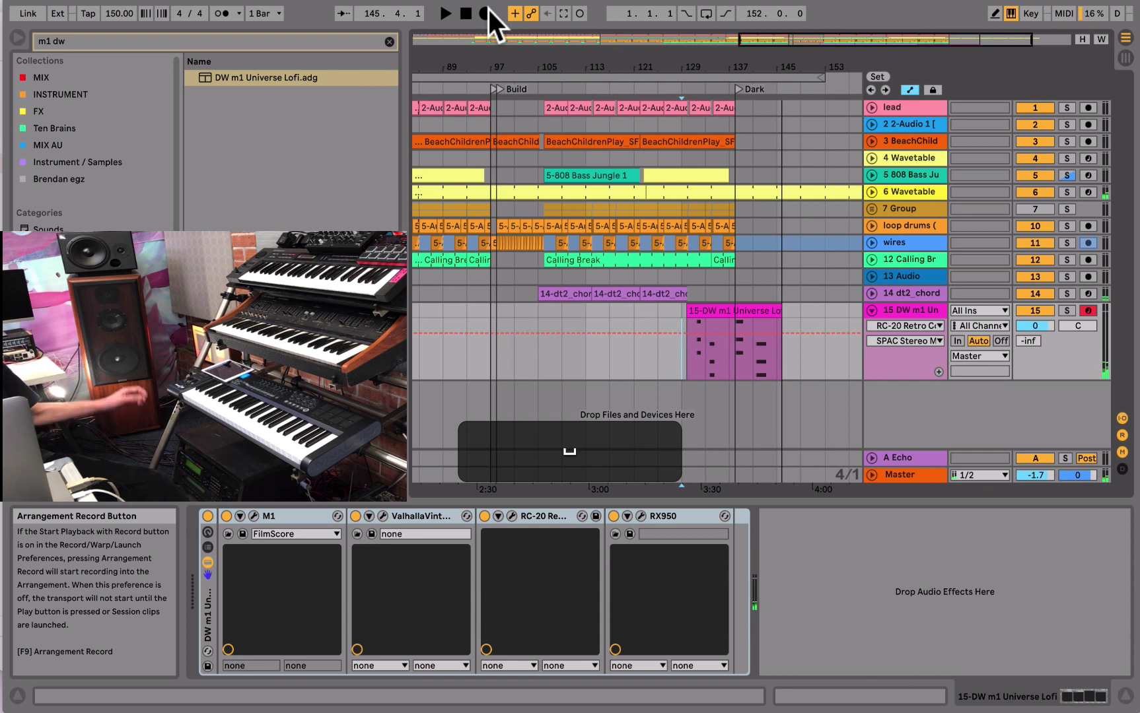